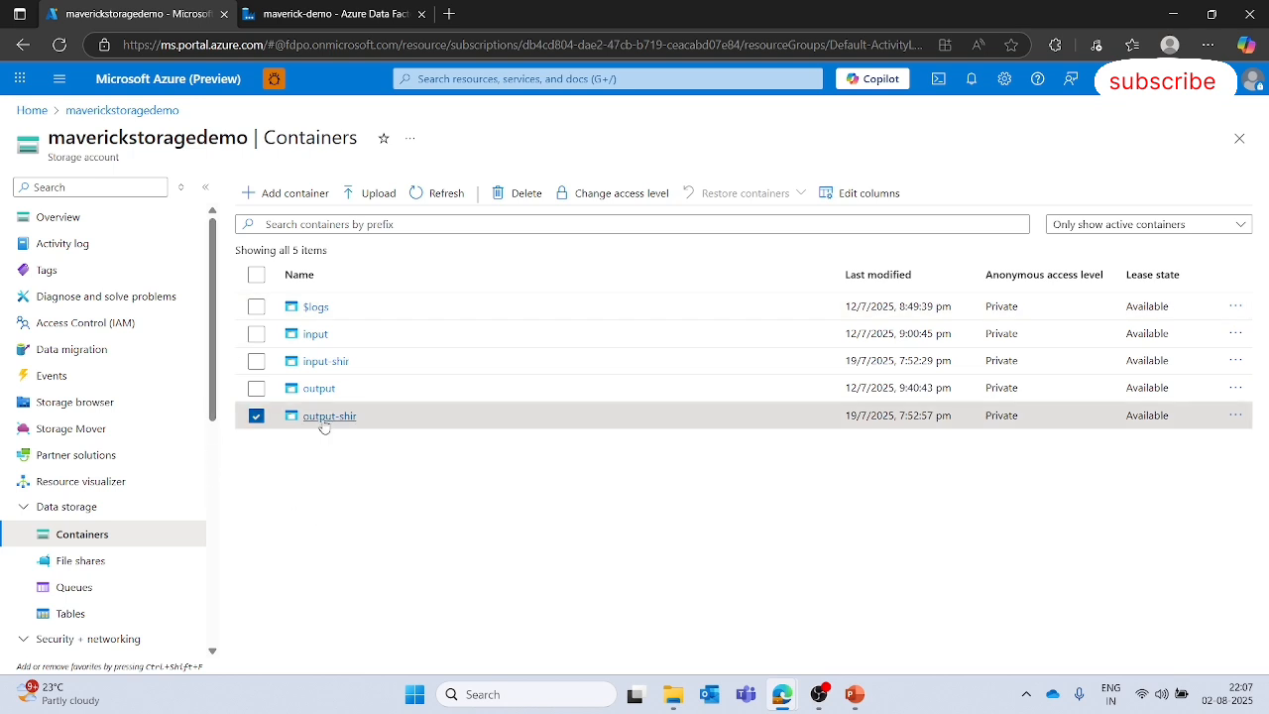
- Inspect the contents of the input-shir and output-shir containers in the storage account
left_click(332, 362)
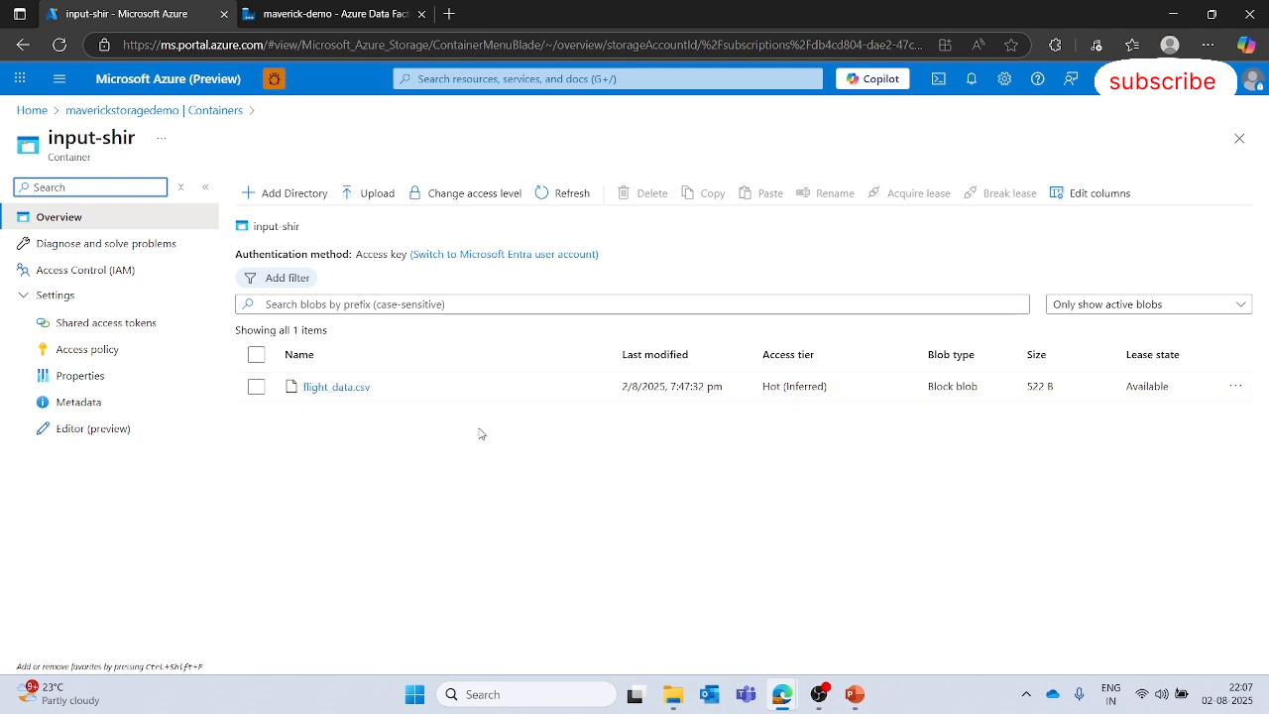
left_click(334, 440)
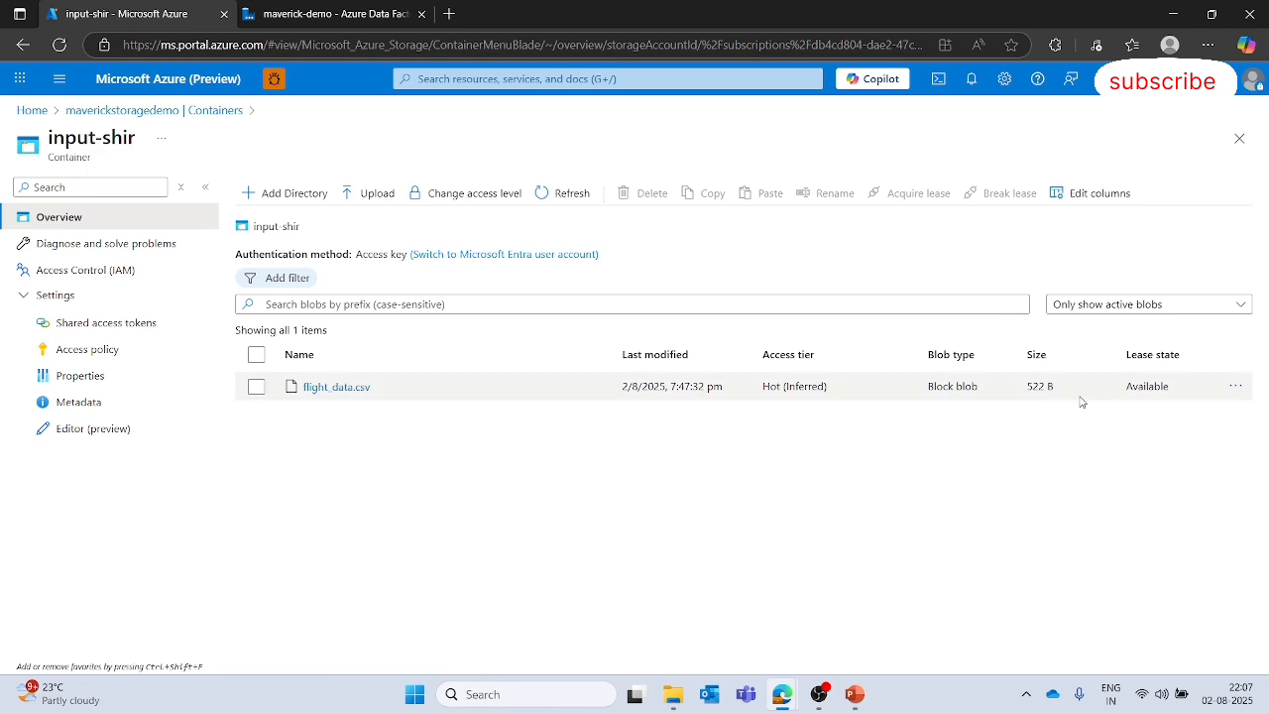
left_click_drag(1064, 389, 1029, 390)
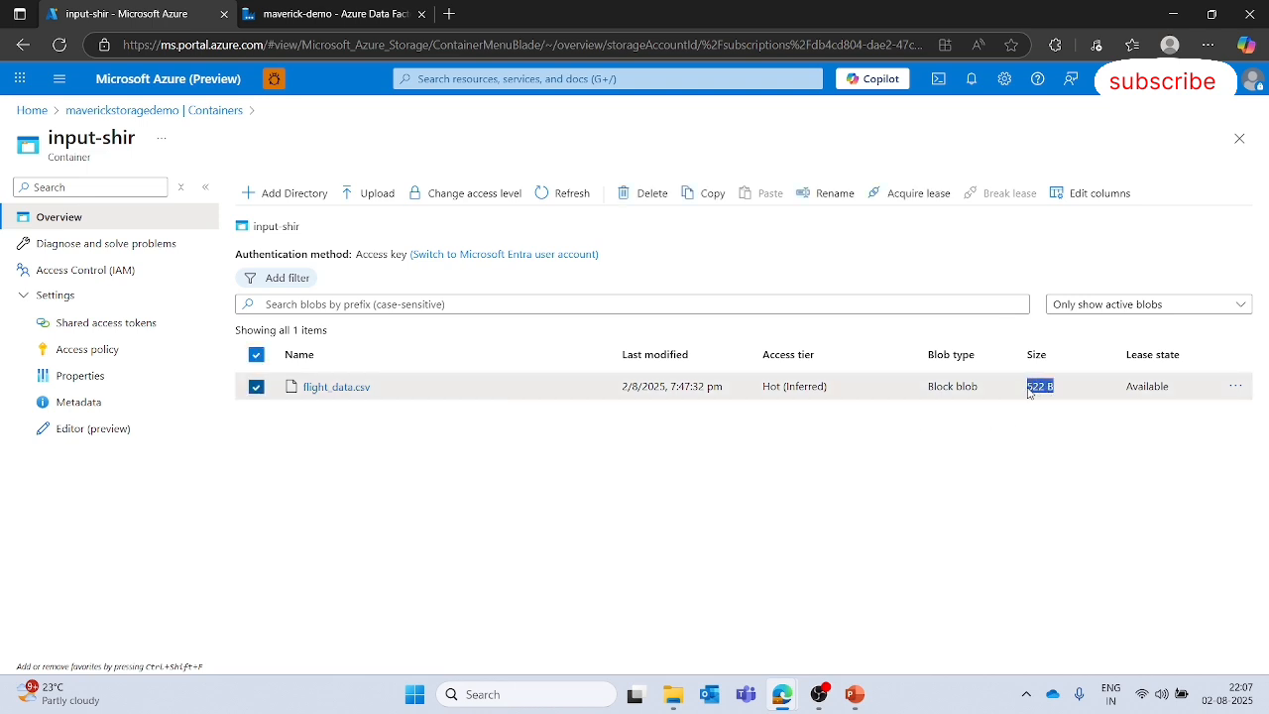
left_click(664, 510)
left_click(209, 112)
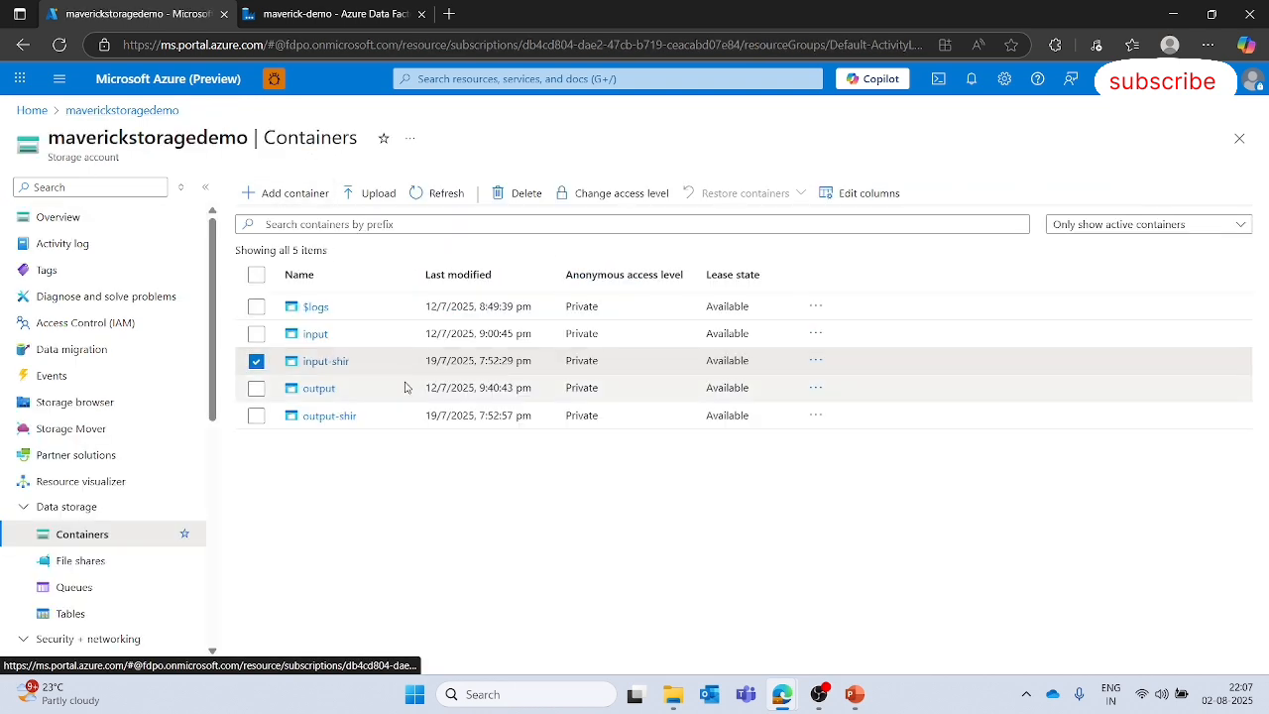
left_click(330, 416)
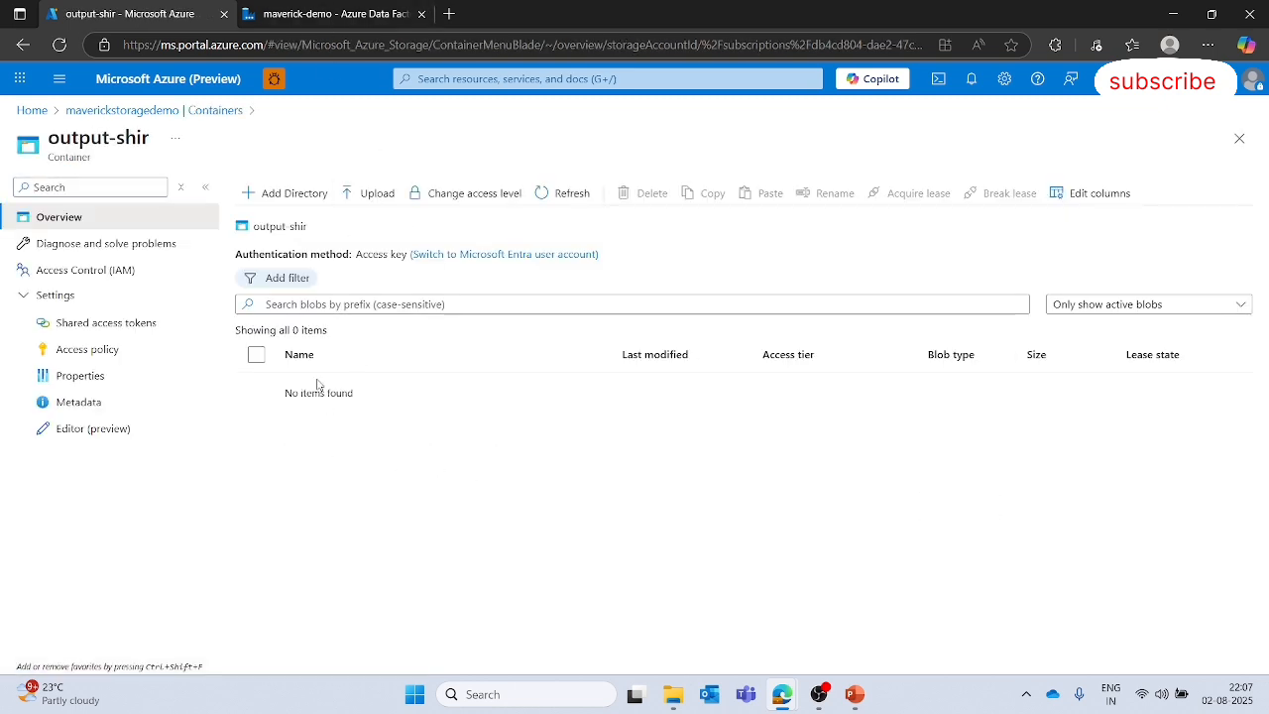
left_click(228, 111)
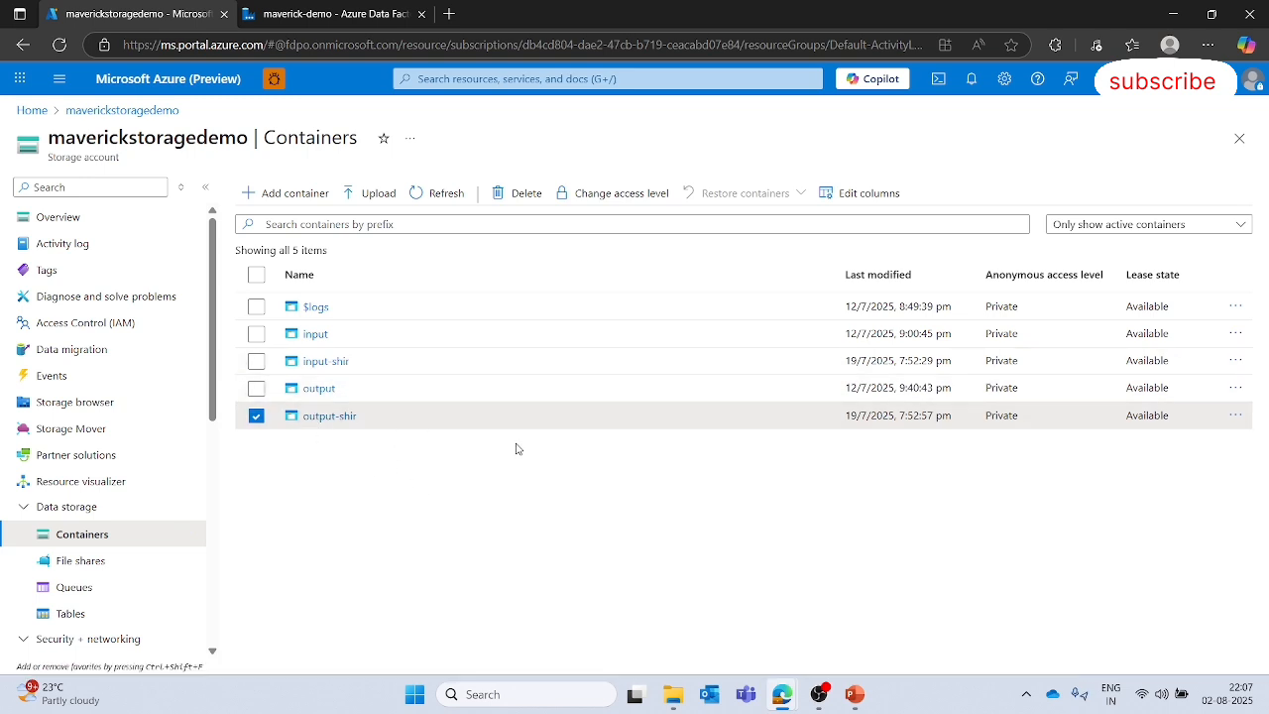
- Switch to the Data Factory authoring tab and create a new pipeline under Pipelines
left_click(344, 16)
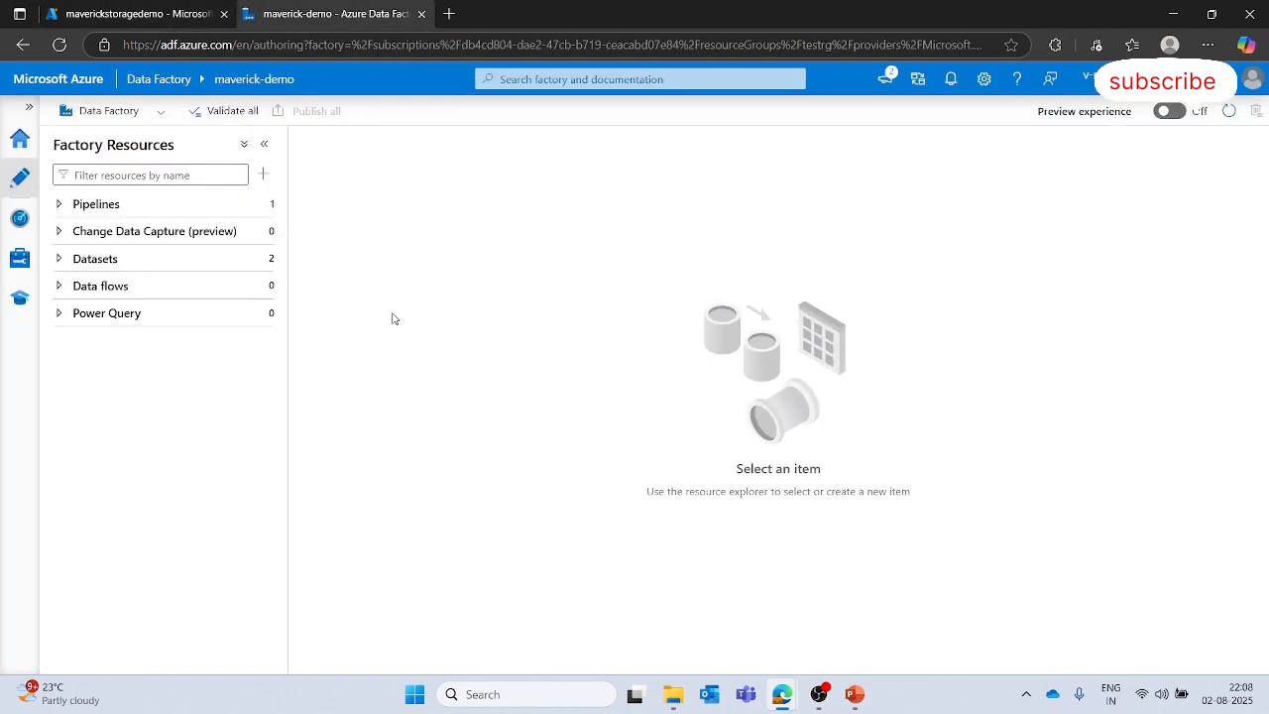
left_click(277, 204)
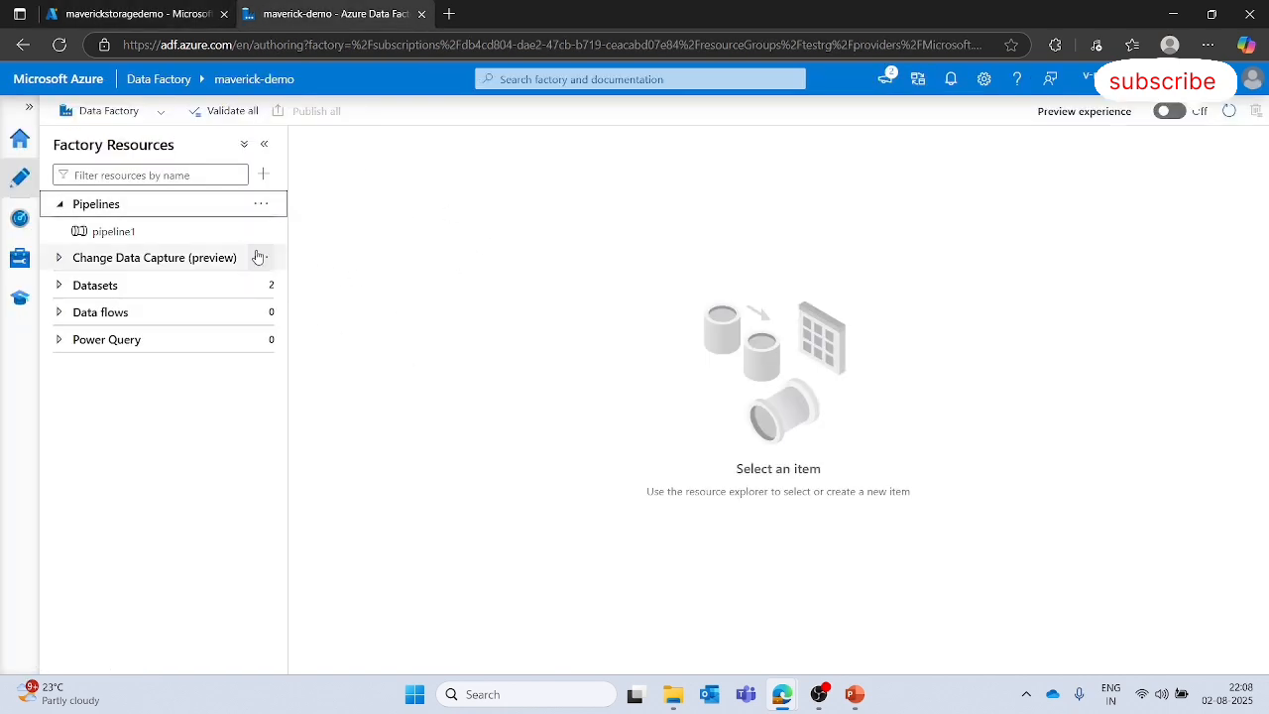
left_click(259, 204)
left_click(311, 232)
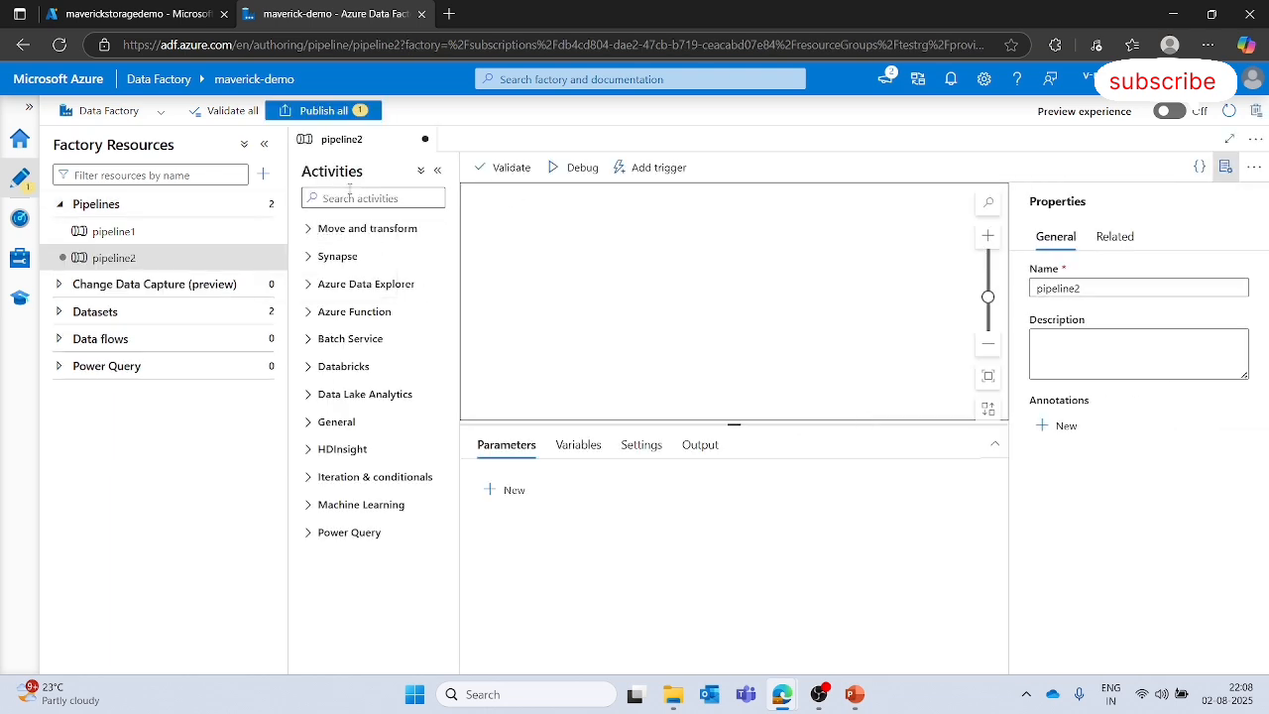
- Add a Copy data activity to the new pipeline's canvas and collapse the properties pane
left_click(349, 195)
type("copy")
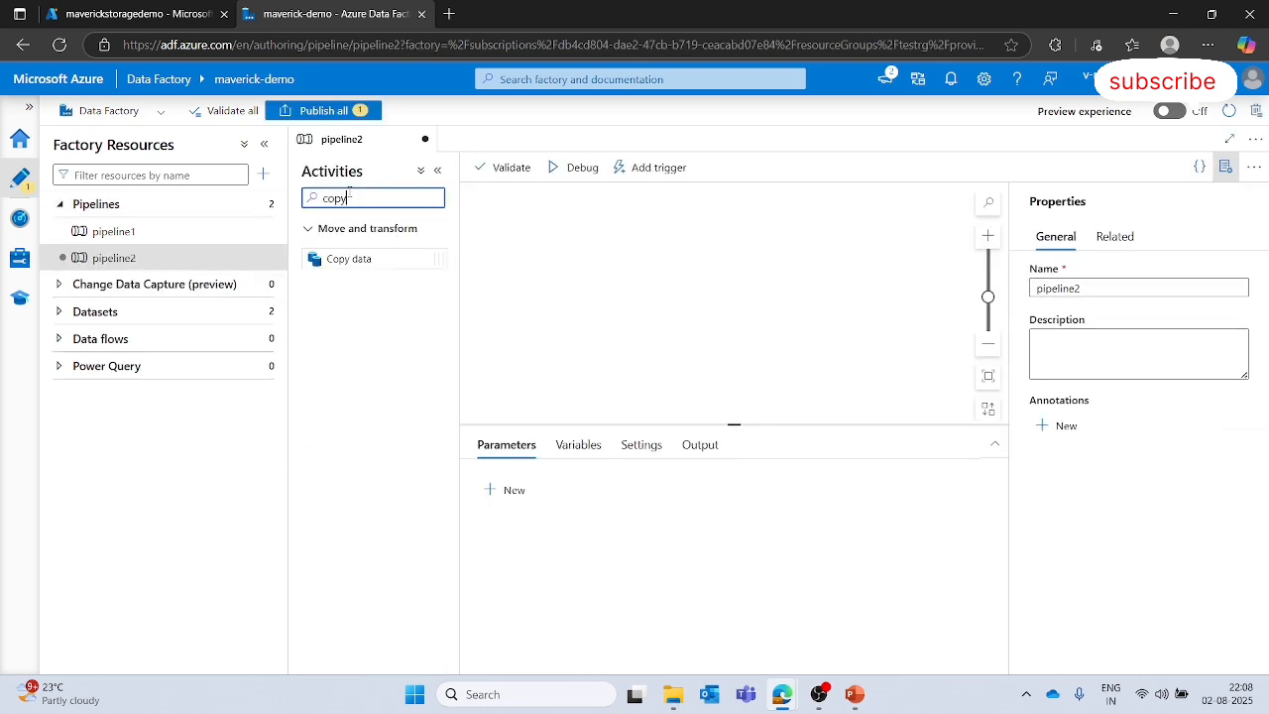
left_click_drag(360, 258, 645, 226)
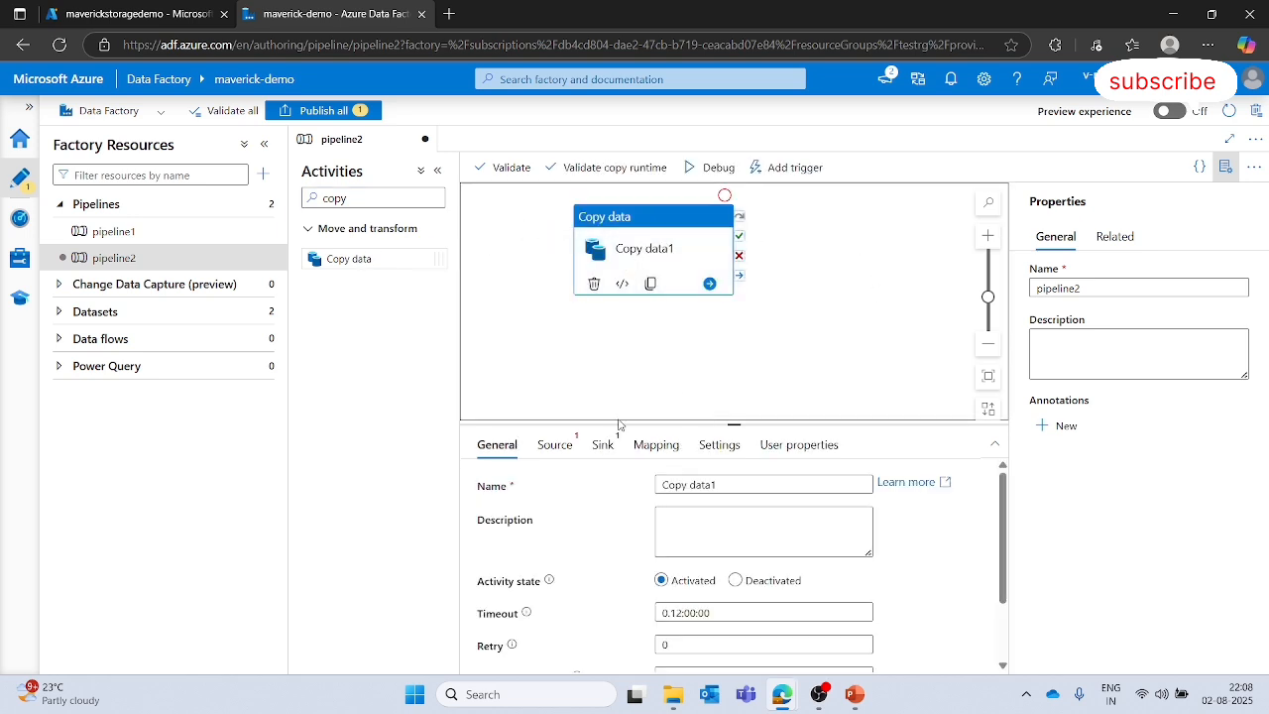
left_click(1143, 289)
left_click(1227, 167)
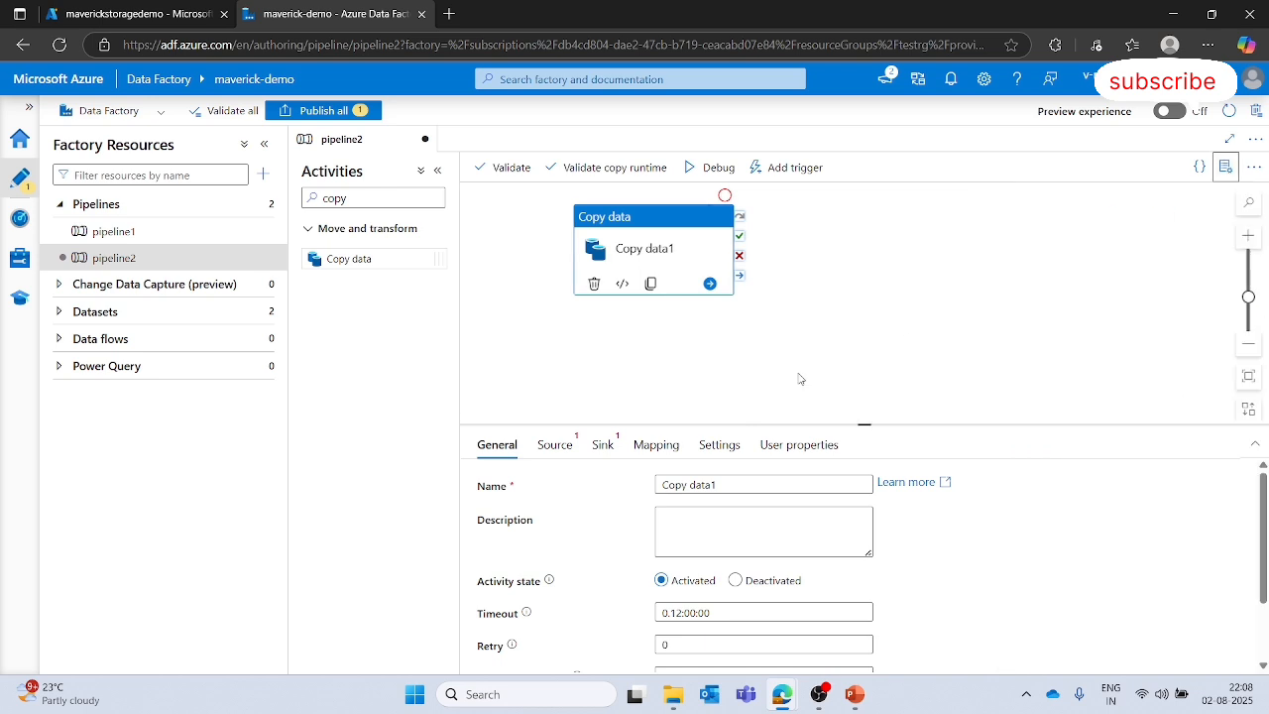
- Start a new Azure Blob Storage DelimitedText source dataset and begin creating a new linked service for it
left_click(571, 448)
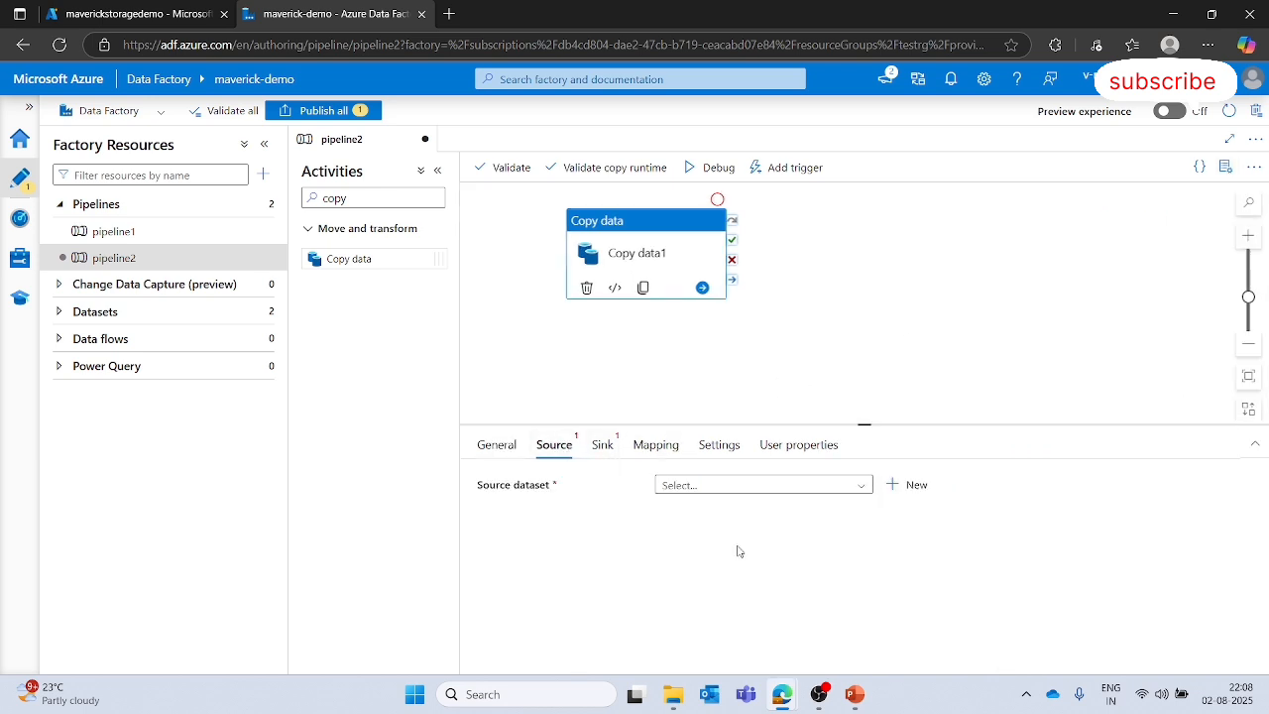
left_click(894, 486)
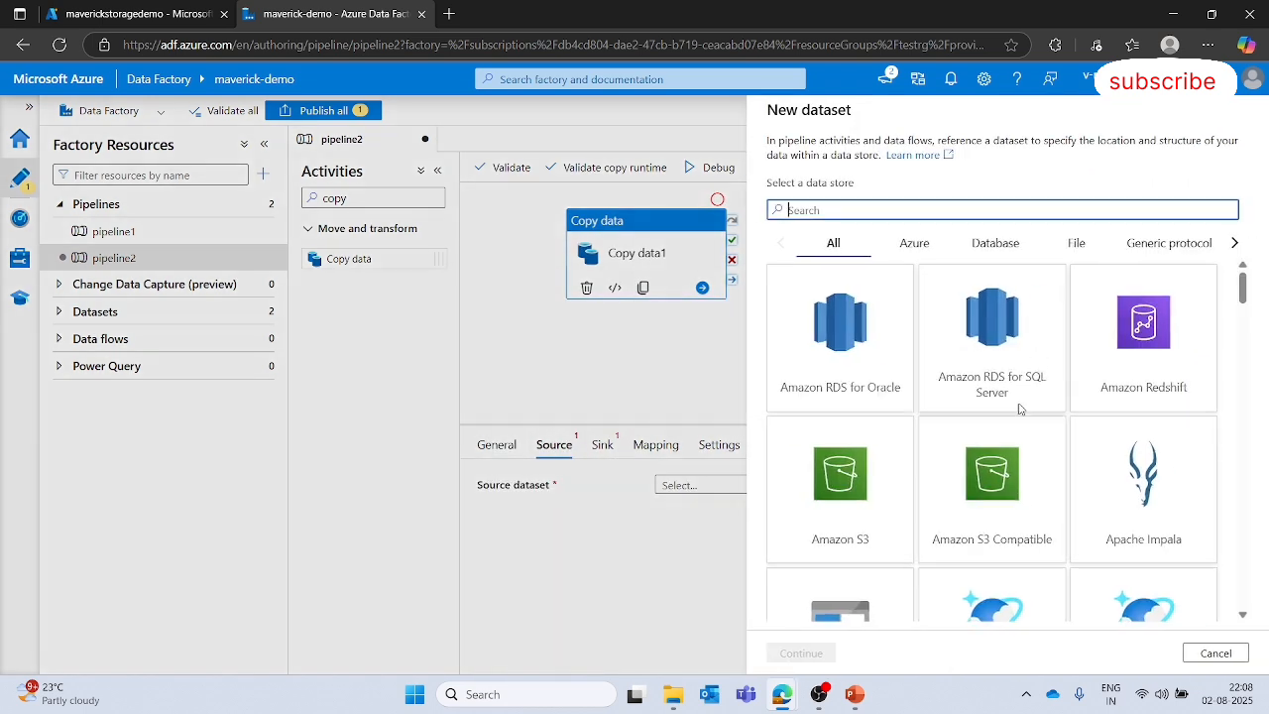
scroll(1020, 410, "down", 3)
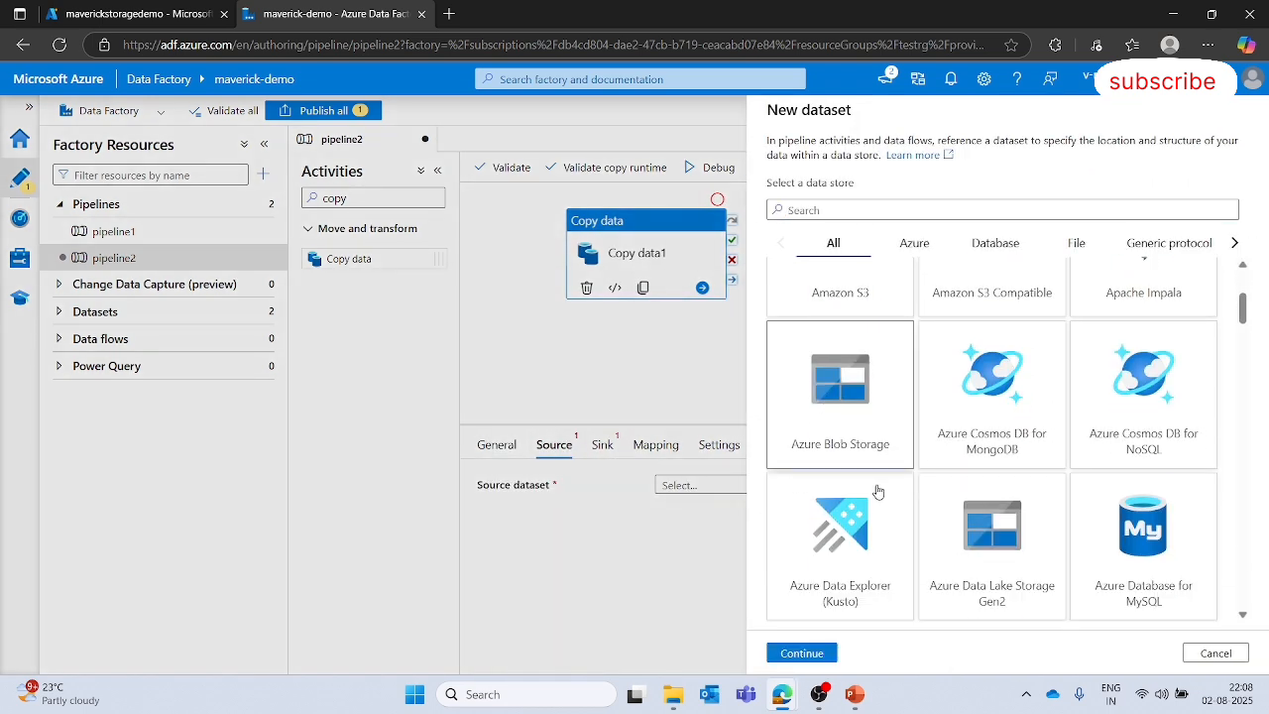
left_click(801, 653)
left_click(1172, 246)
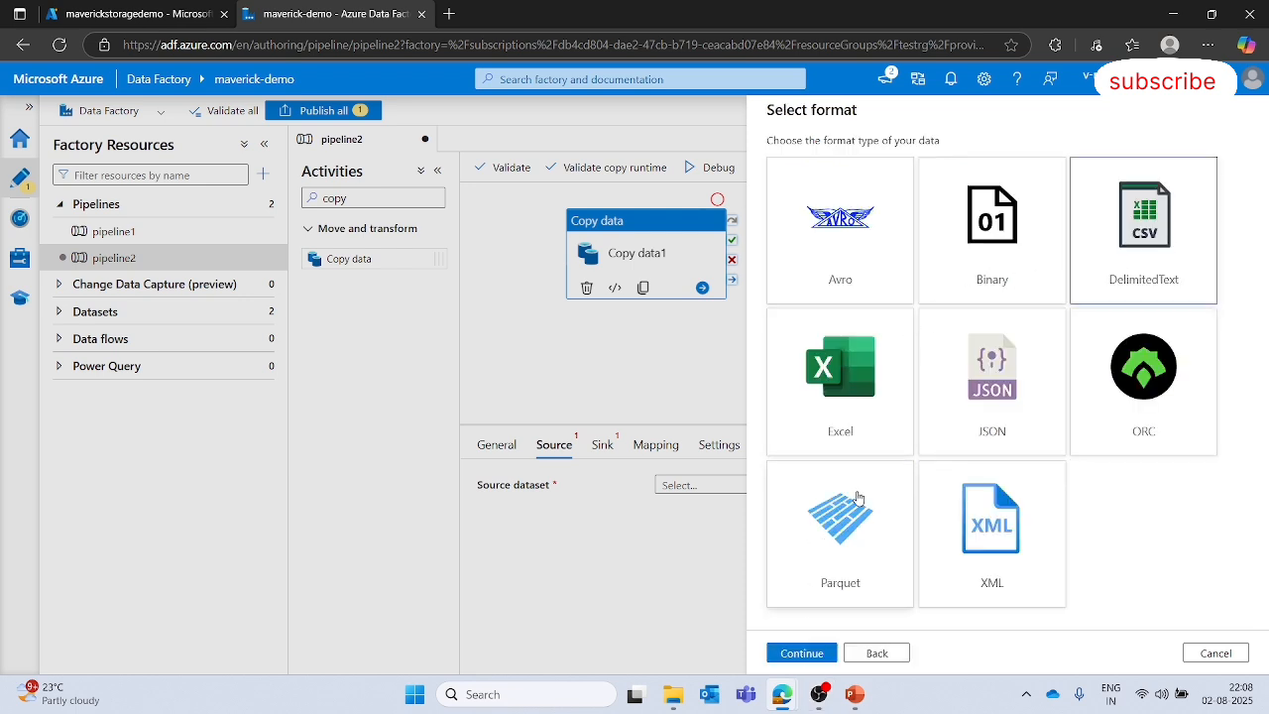
left_click(800, 653)
left_click(889, 214)
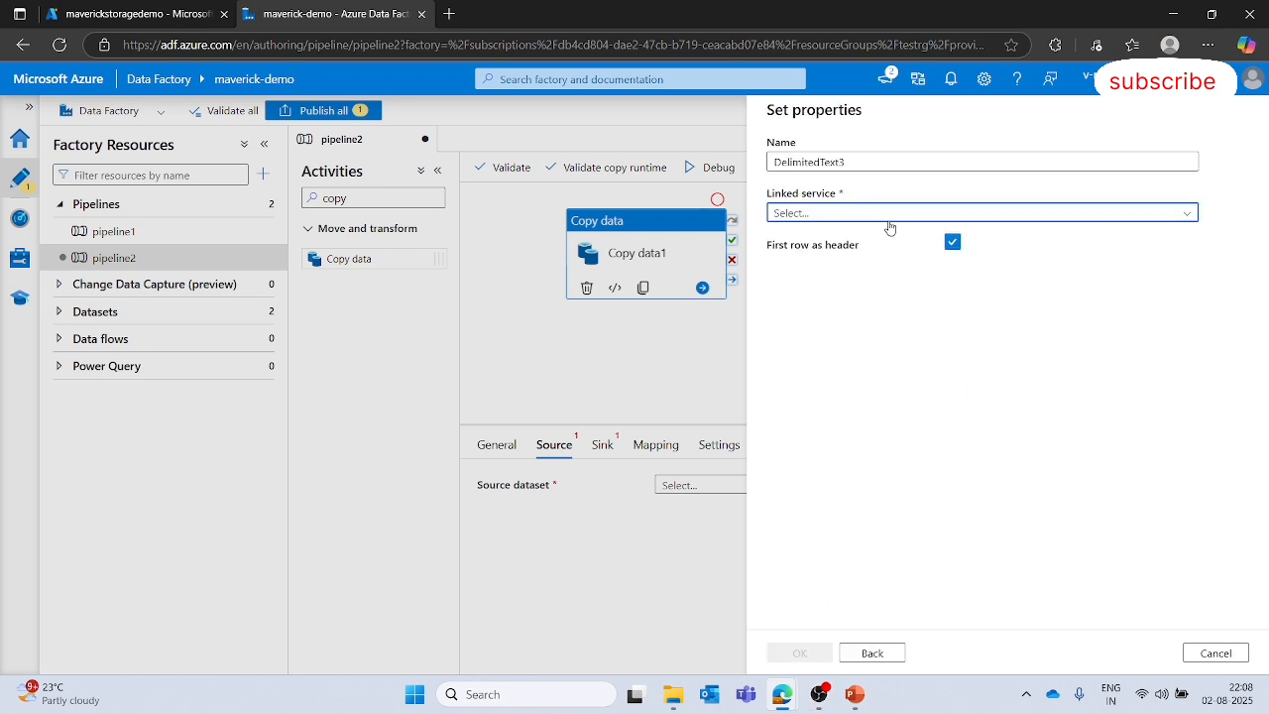
left_click(848, 266)
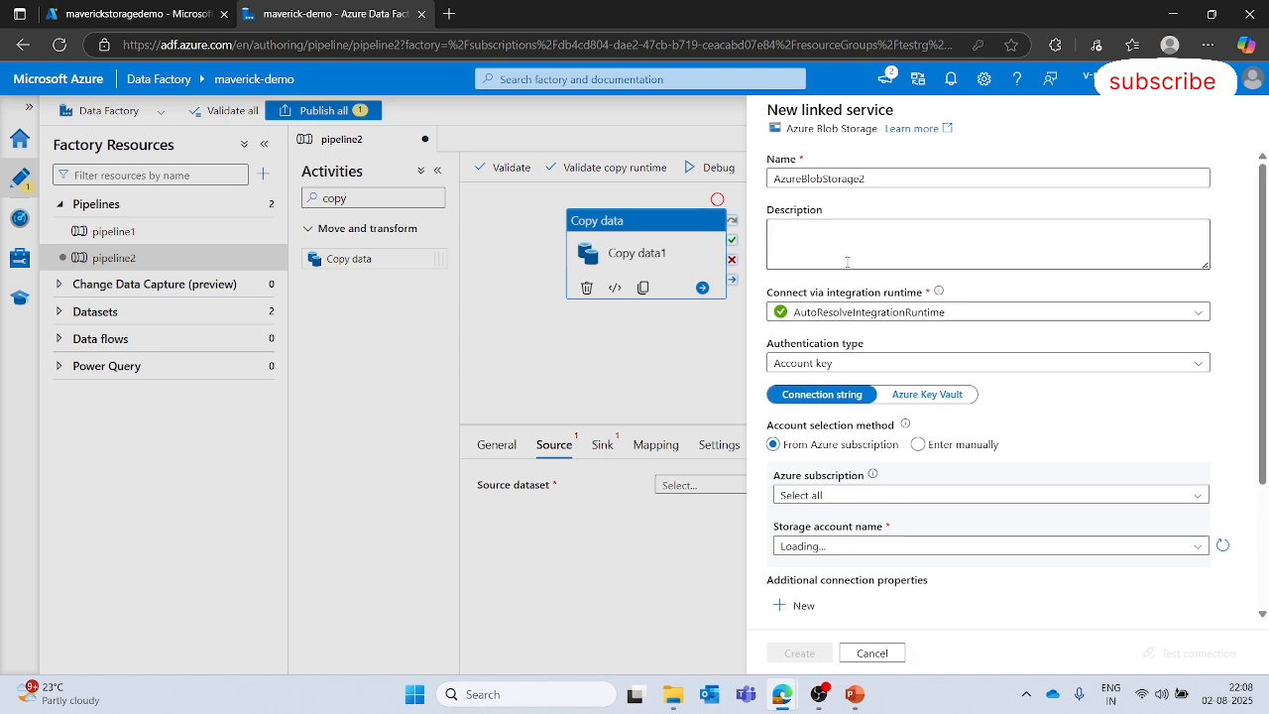
- Name the new linked service linked_shir_source
left_click(881, 179)
key("ctrl+a")
key("BackSpace")
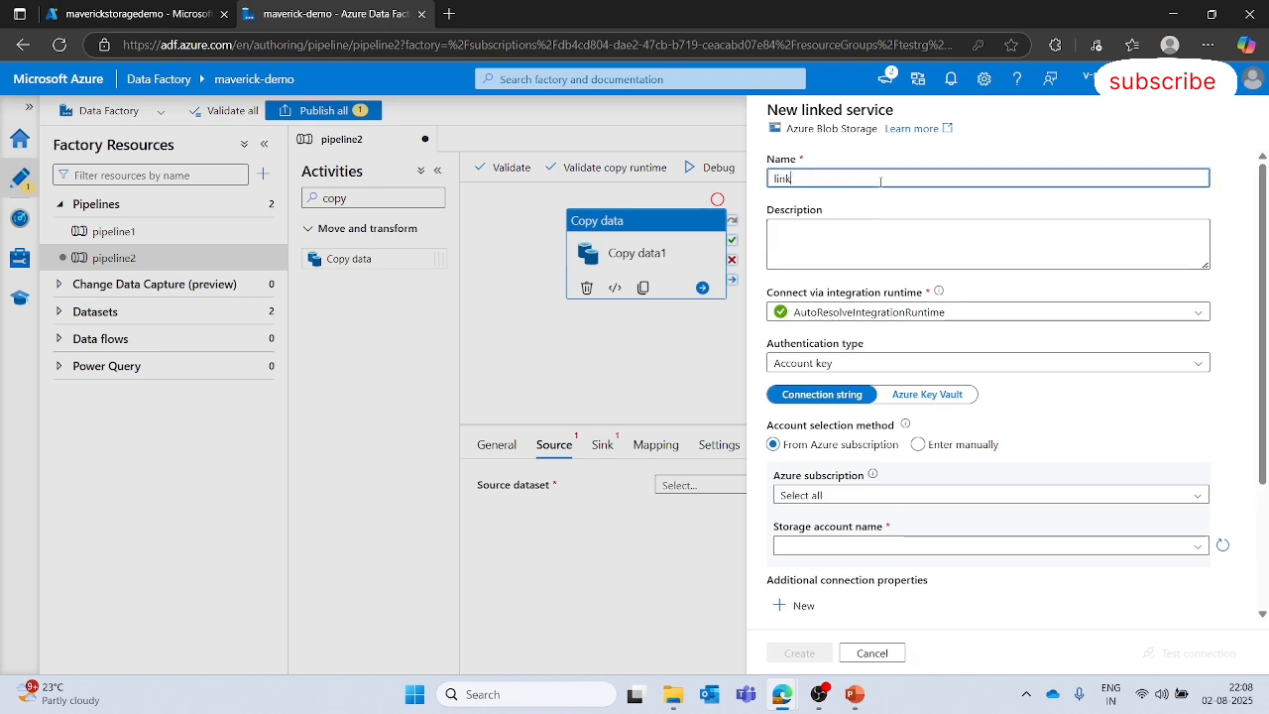
type("linked_shir_sorc")
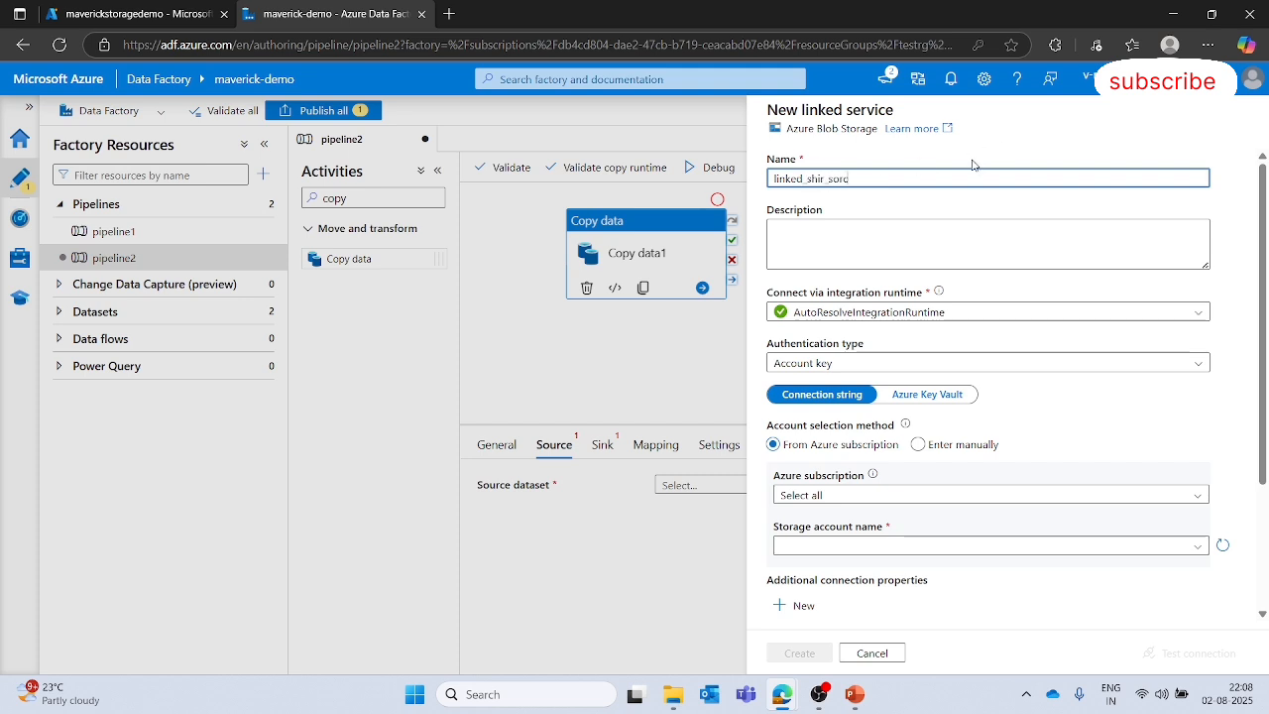
key("BackSpace")
- Review the integration runtime choices for the linked service and discard the new linked service
left_click(1199, 313)
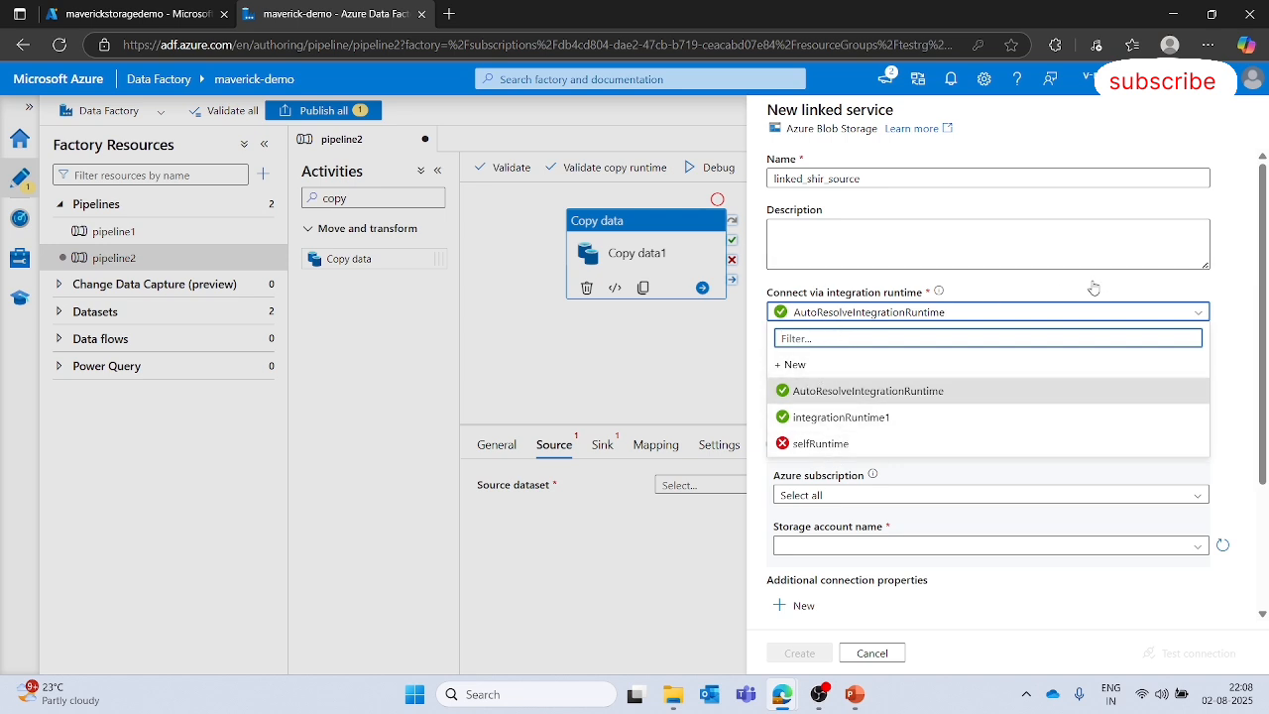
left_click(1237, 300)
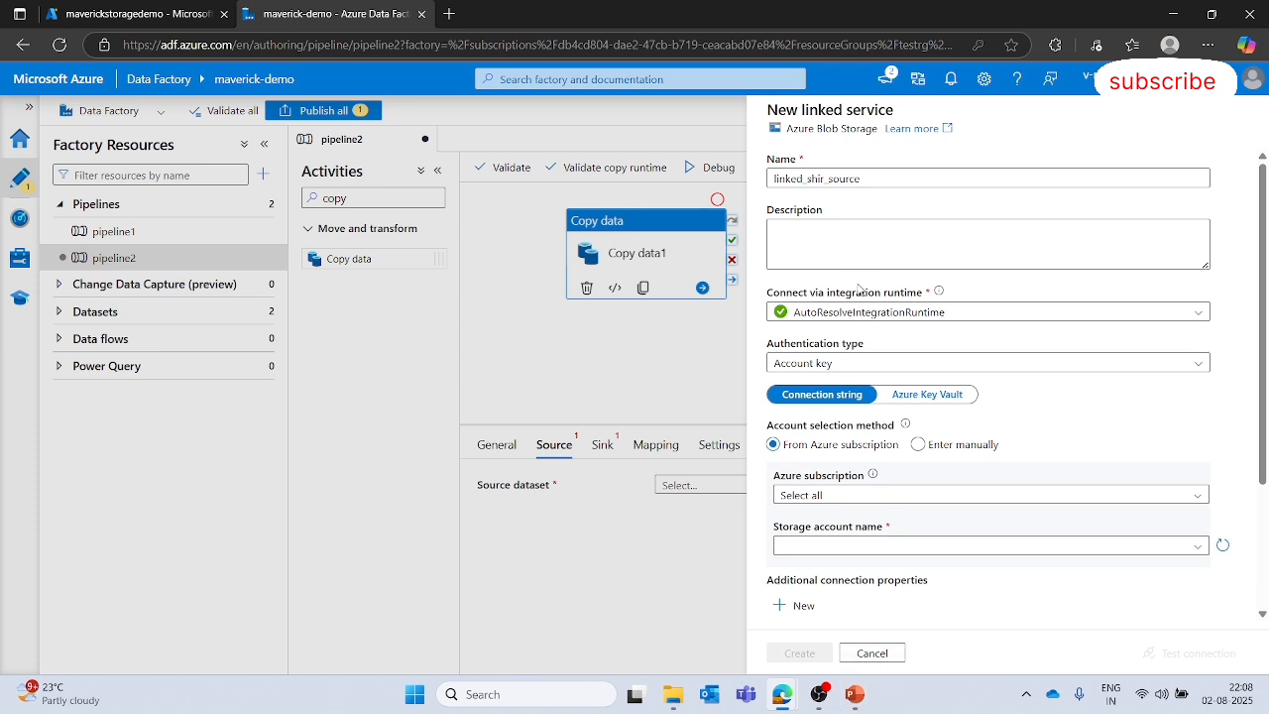
left_click(885, 652)
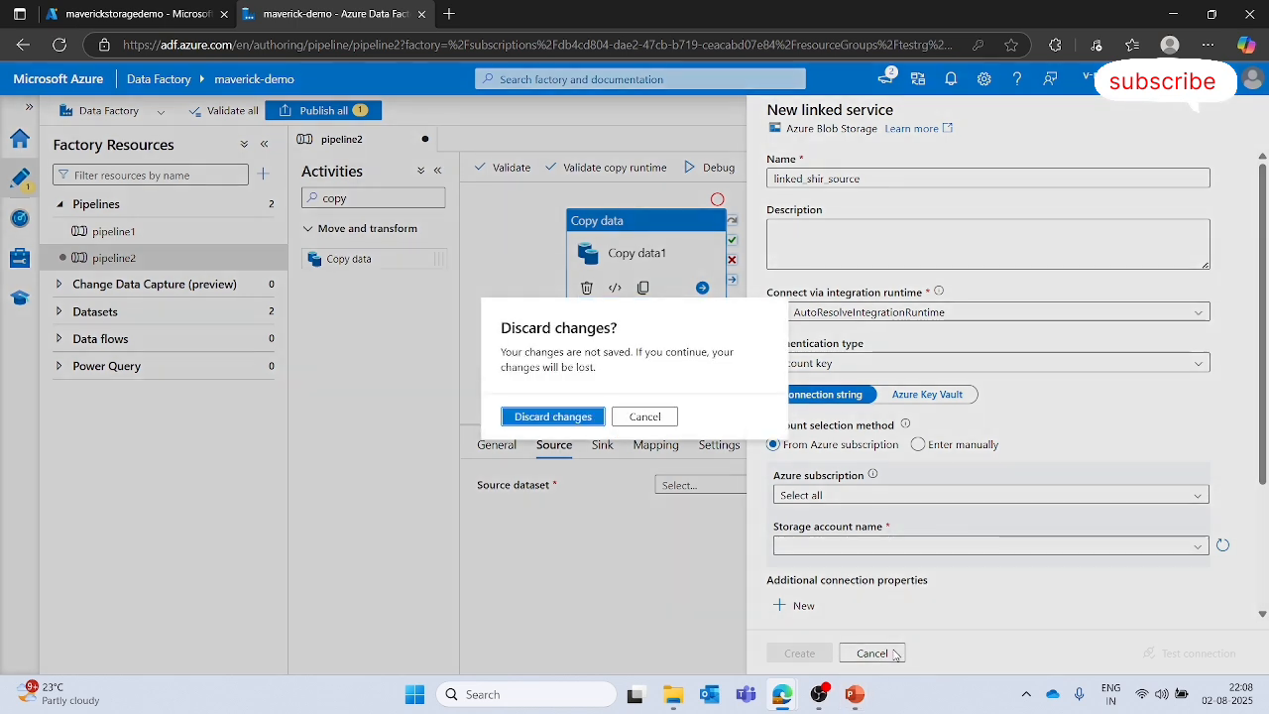
left_click(586, 421)
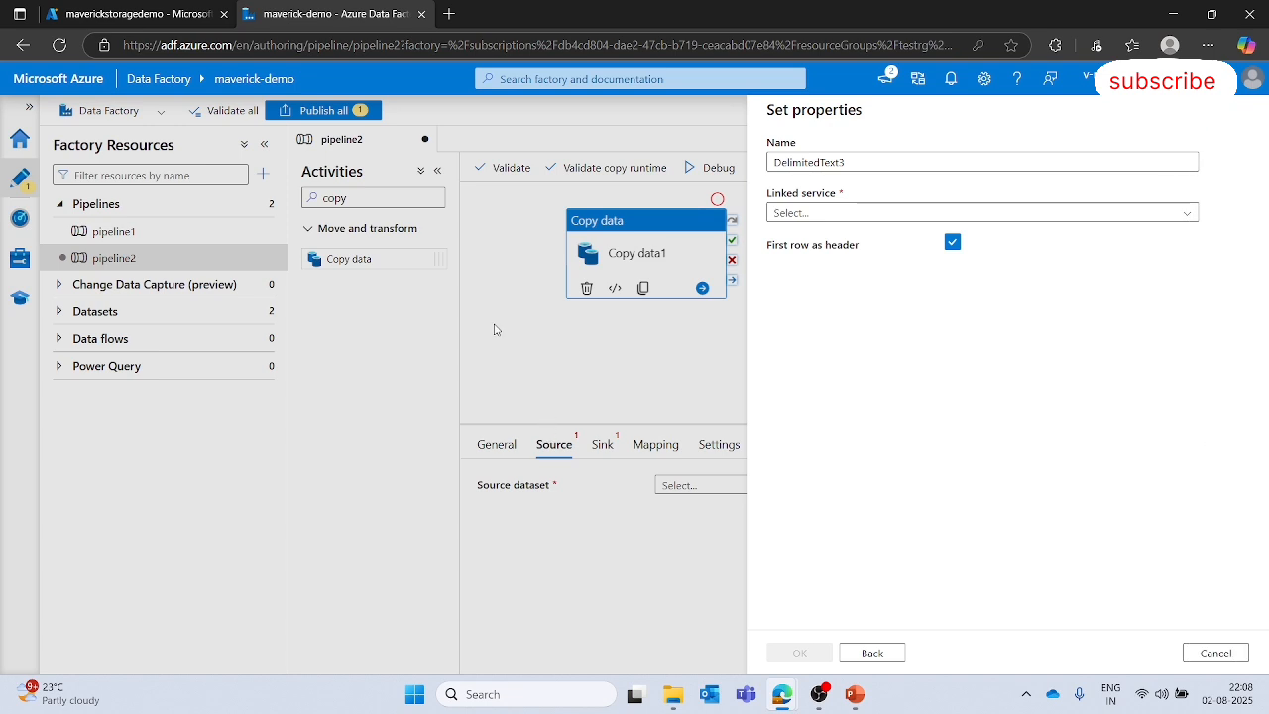
- Back out of the new source dataset wizard and cancel it
left_click(873, 653)
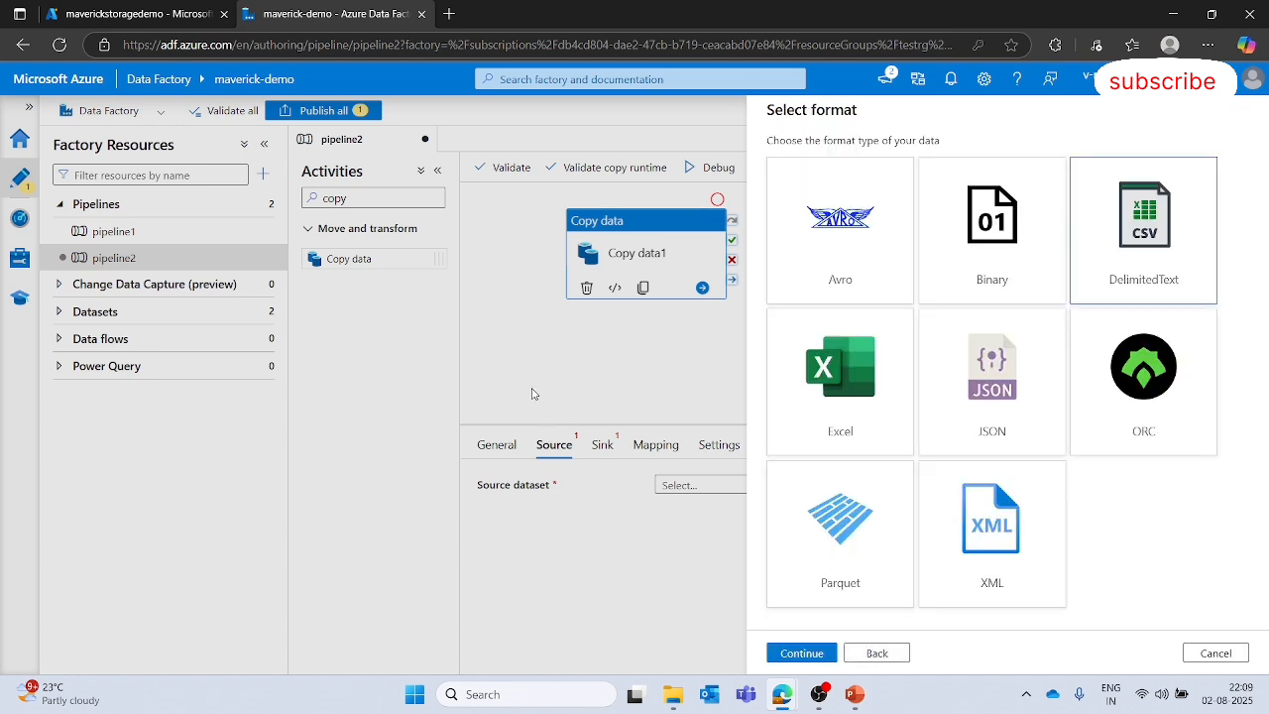
left_click(894, 650)
left_click(1216, 651)
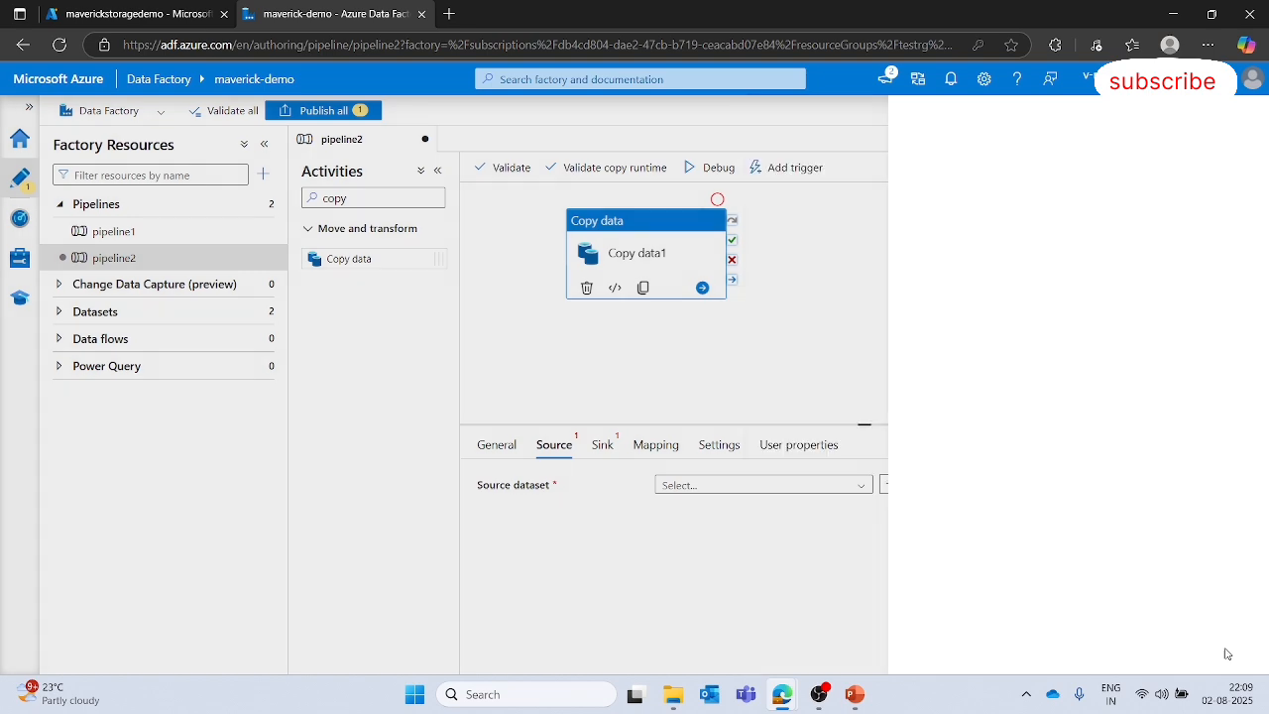
left_click(845, 255)
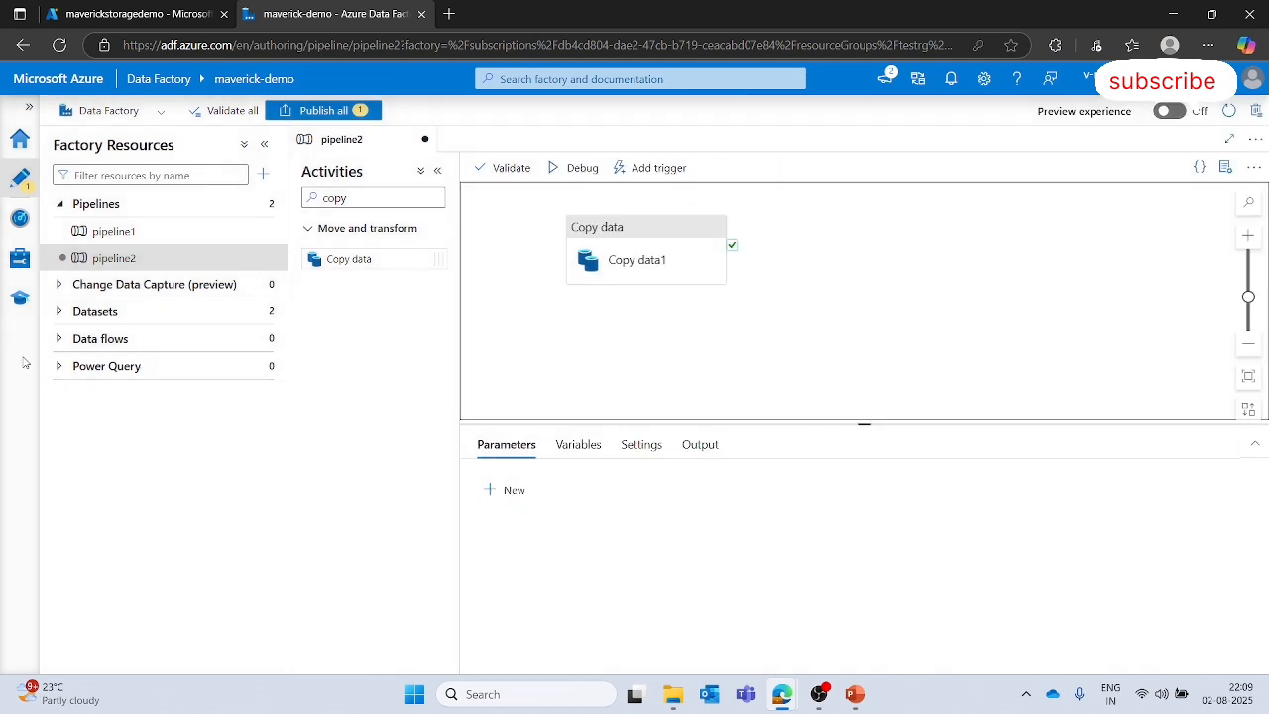
- Create a new self-hosted integration runtime in the Manage hub, keeping the default name
left_click(20, 217)
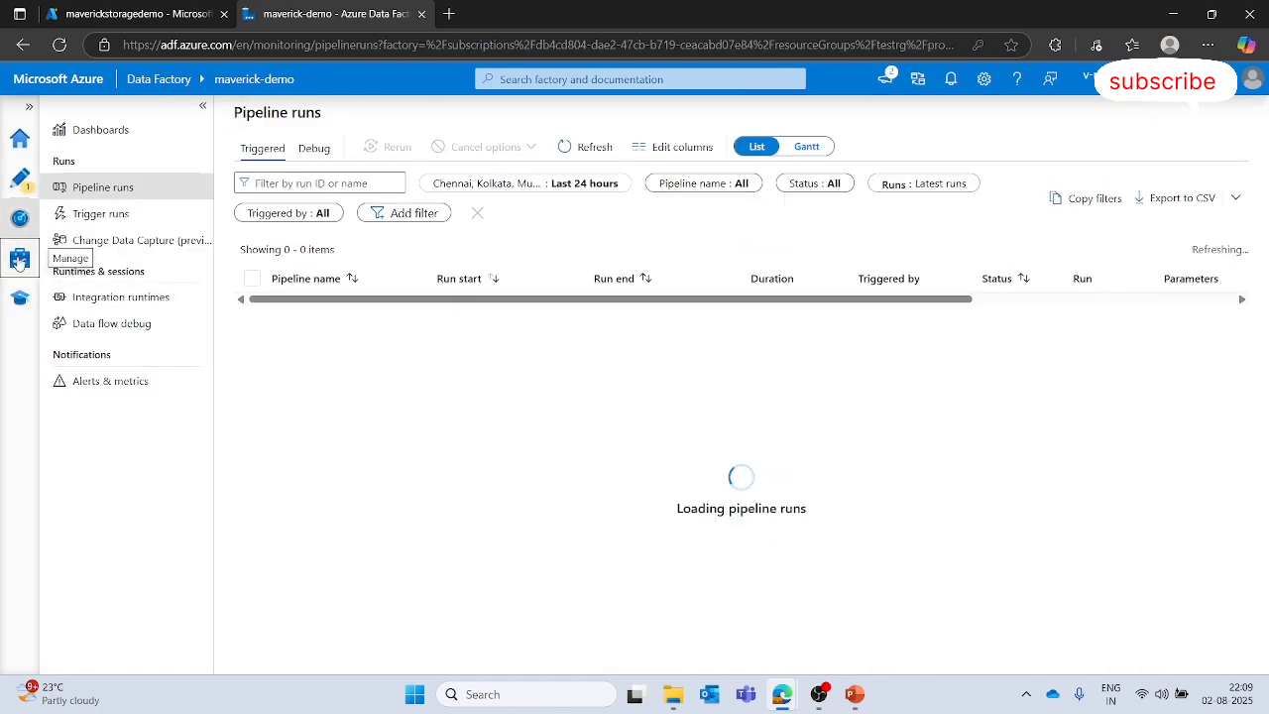
left_click(19, 261)
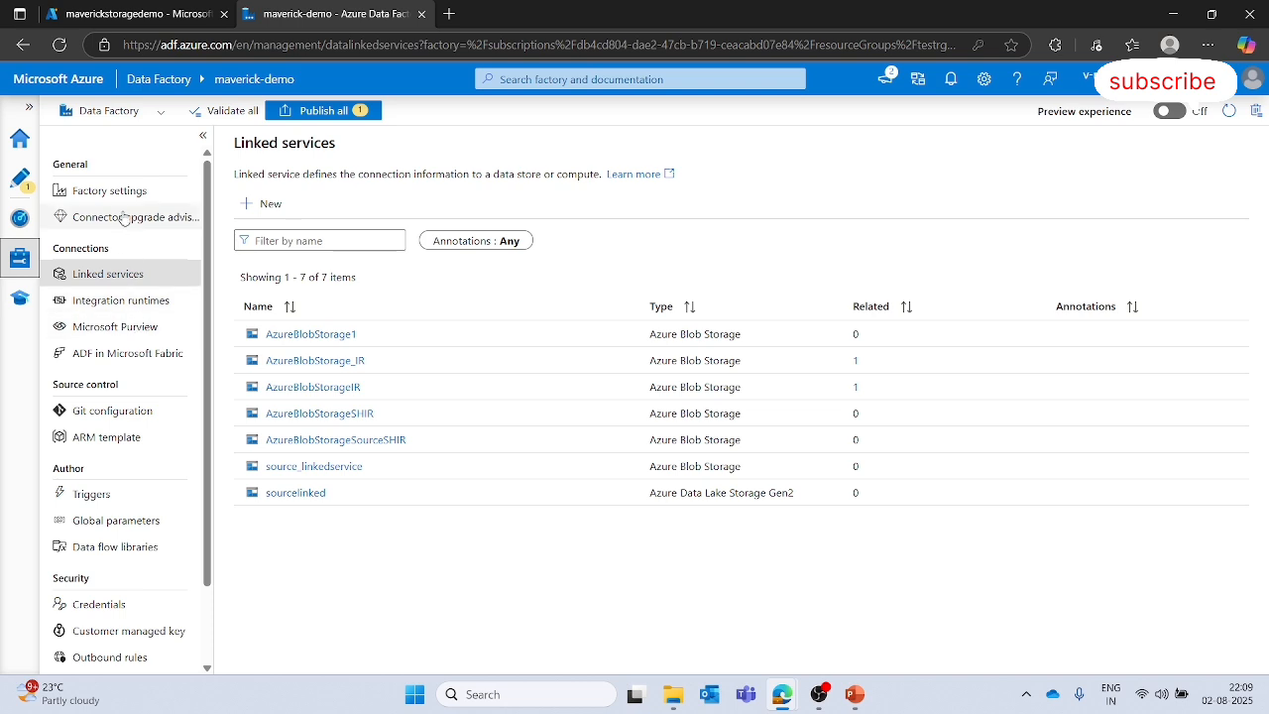
left_click(104, 308)
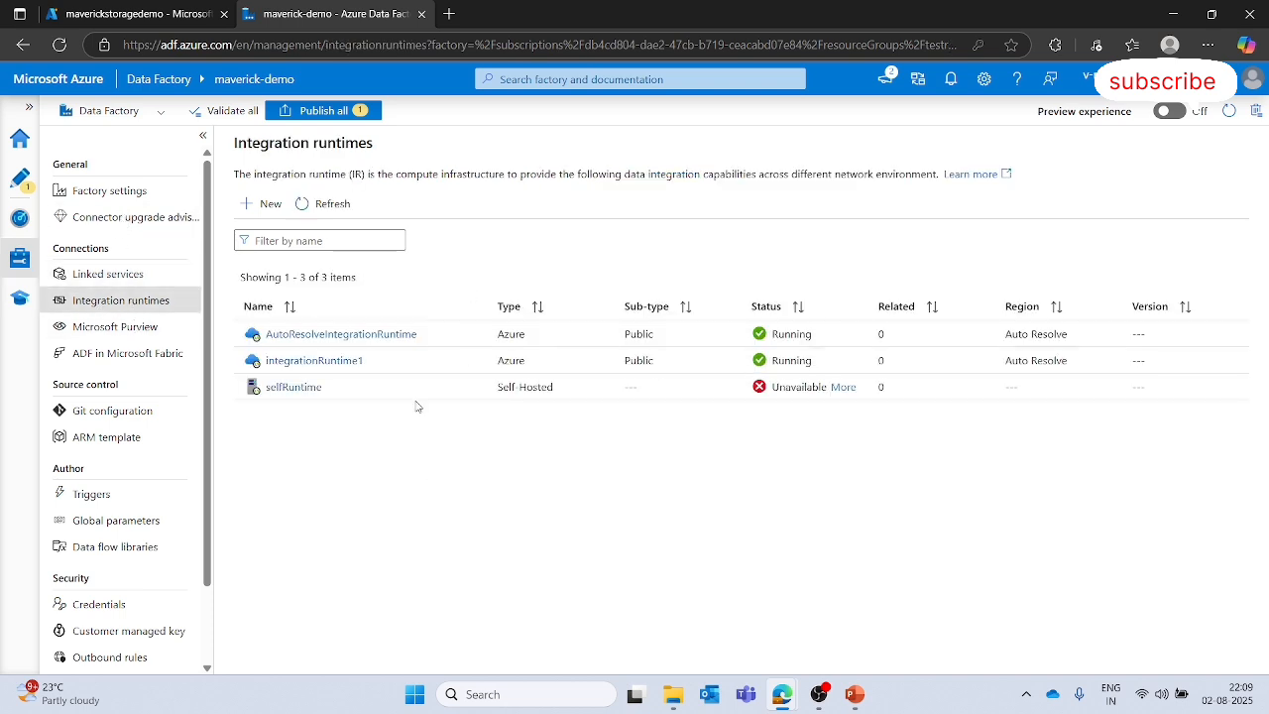
left_click(264, 205)
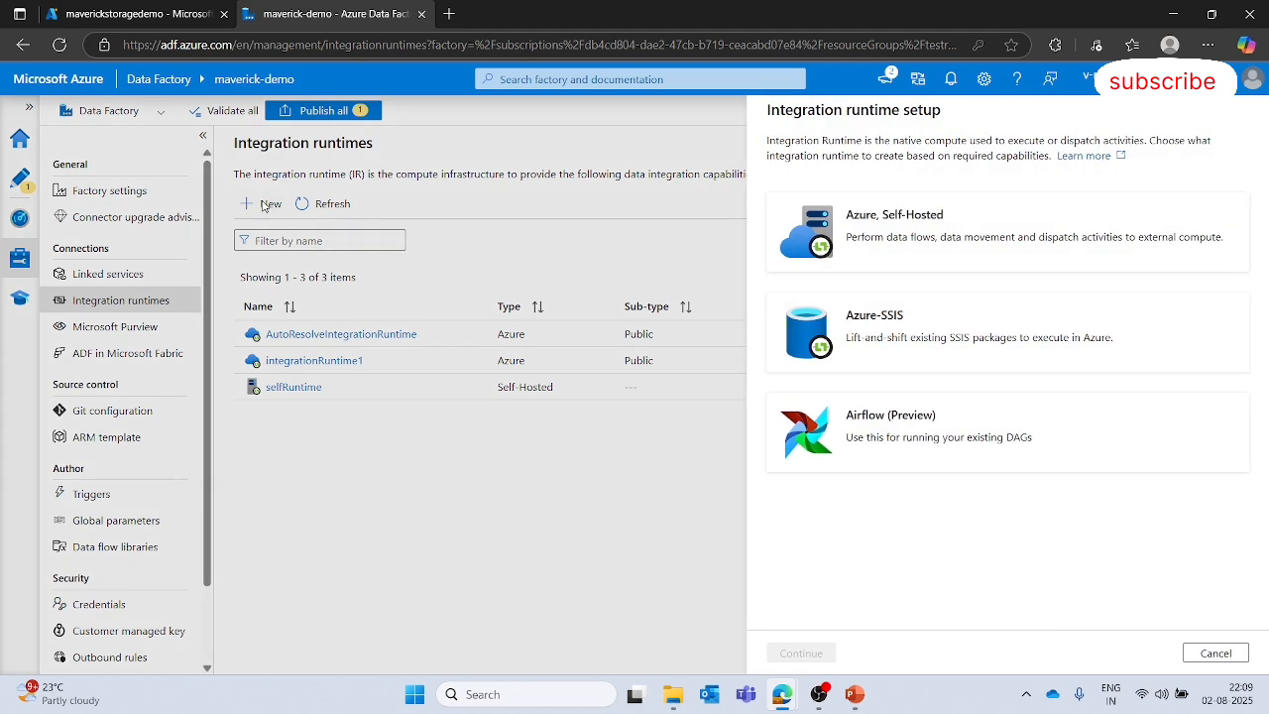
left_click(965, 214)
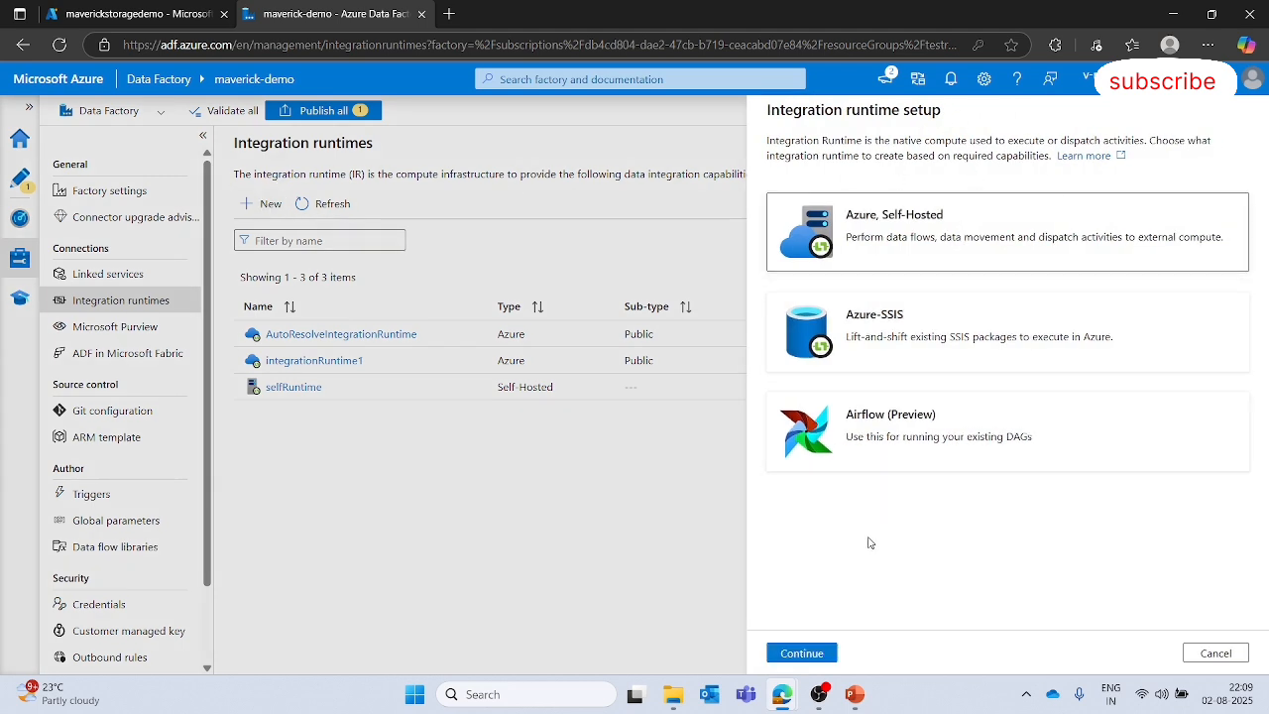
left_click(803, 654)
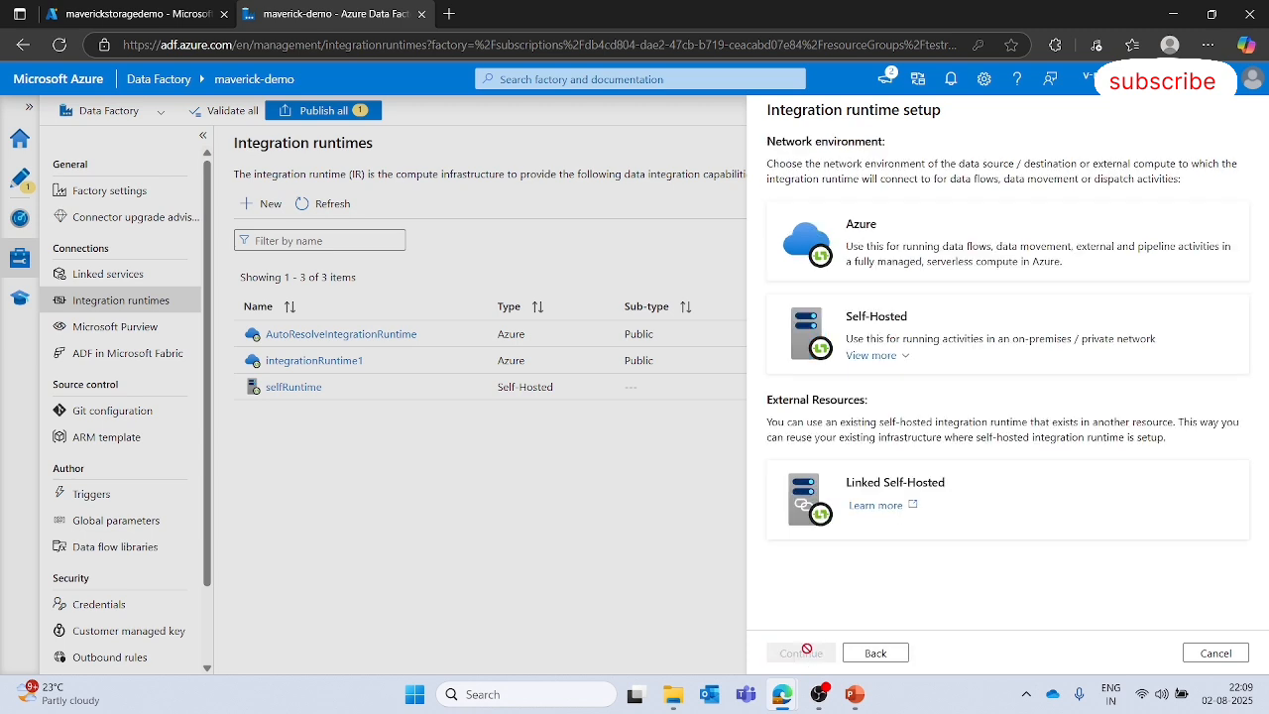
left_click(935, 337)
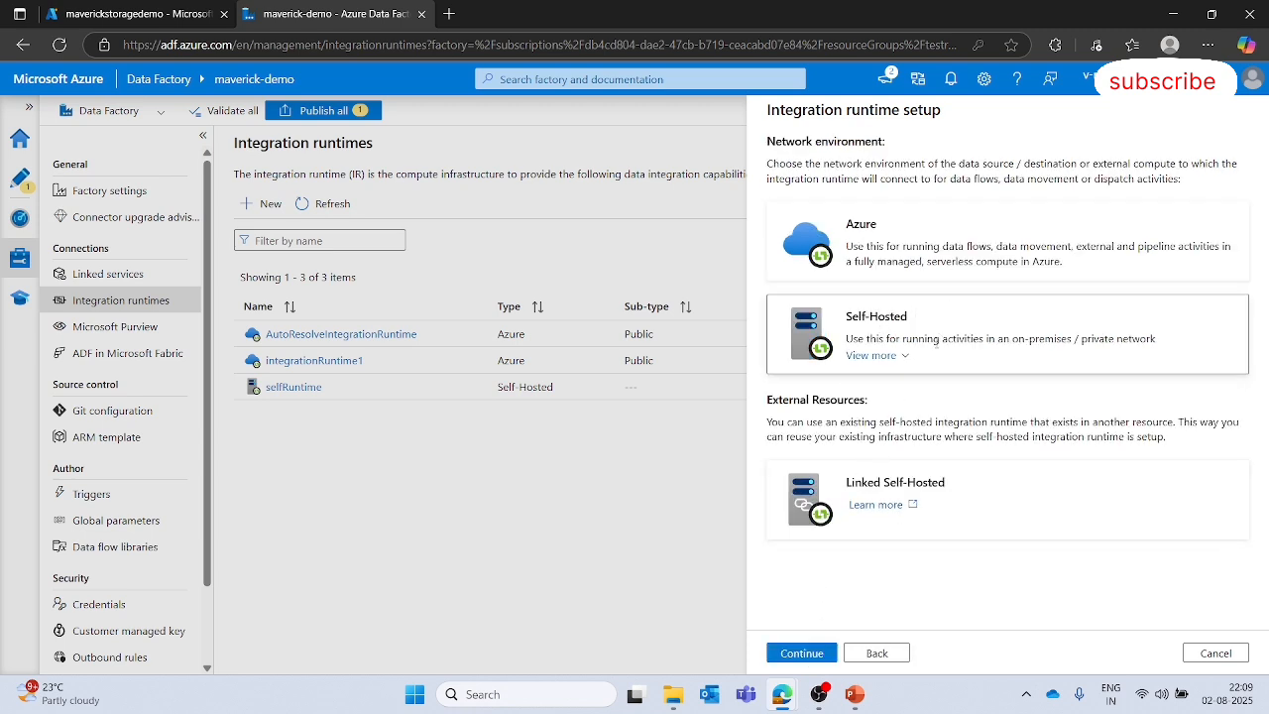
left_click(807, 659)
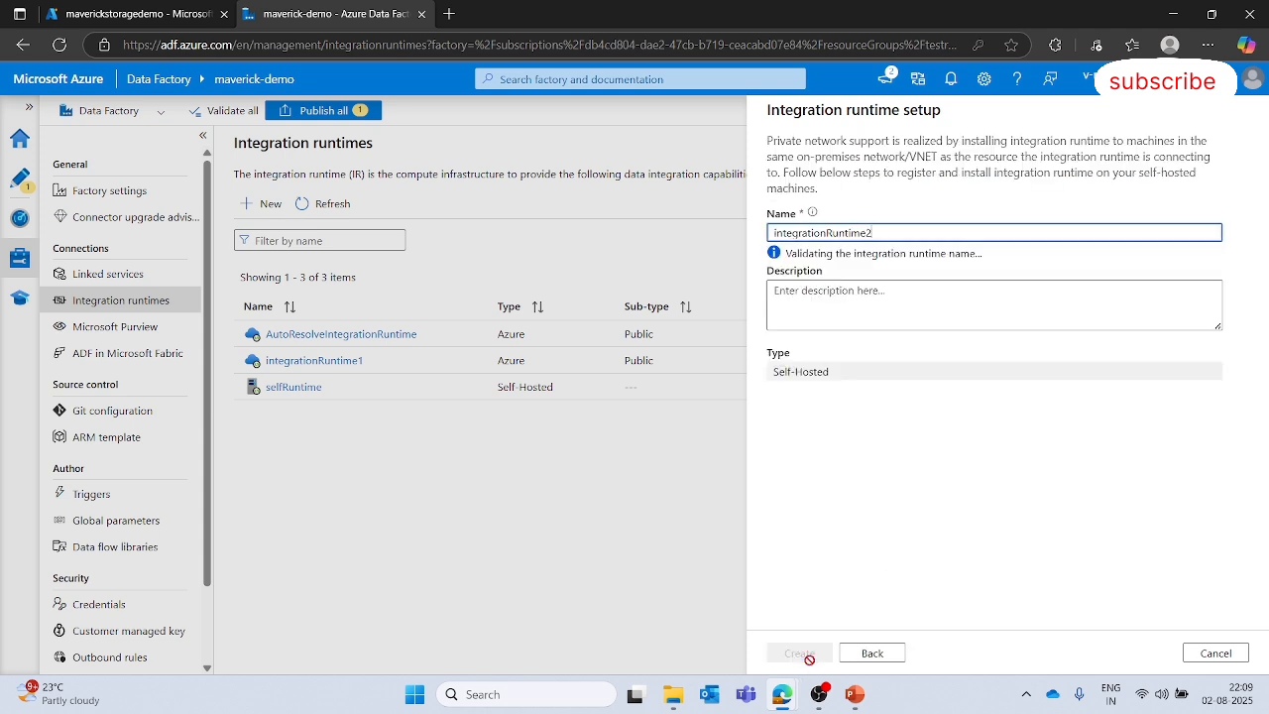
left_click(877, 367)
left_click(799, 653)
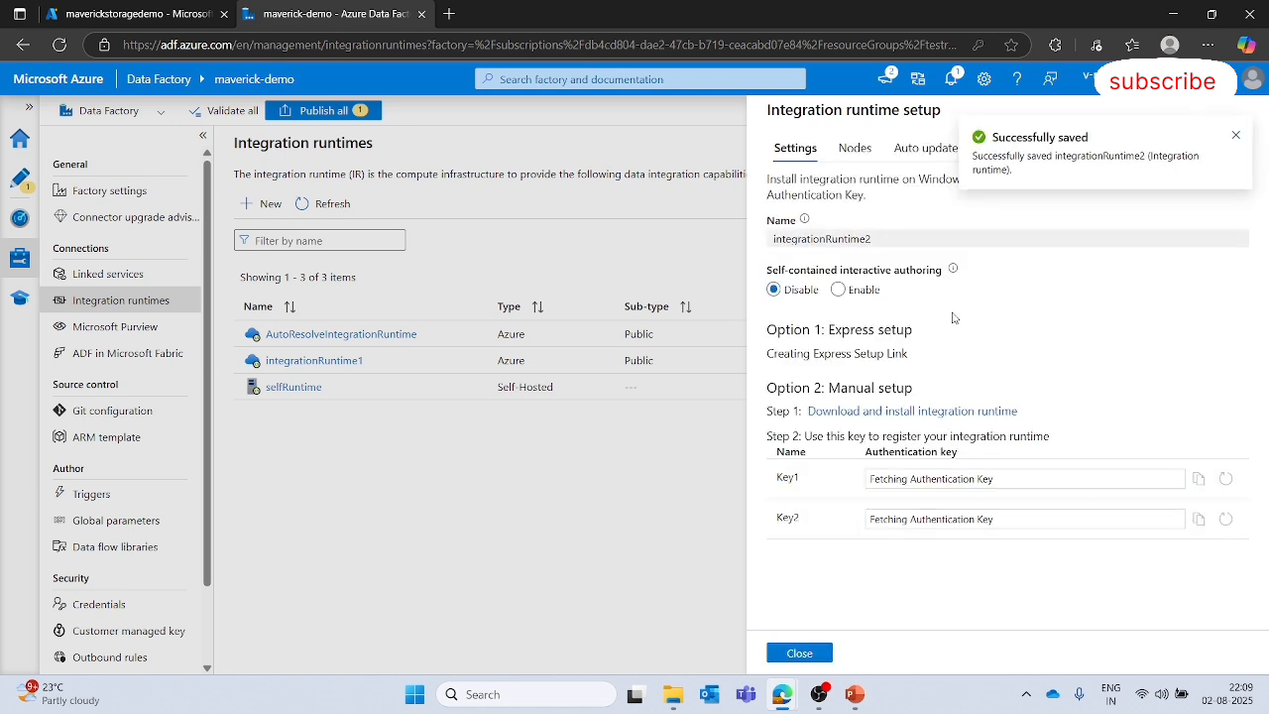
- Download the IntegrationRuntime_5.54.9271.2.msi installer from the Microsoft Integration Runtime download page
left_click(1235, 135)
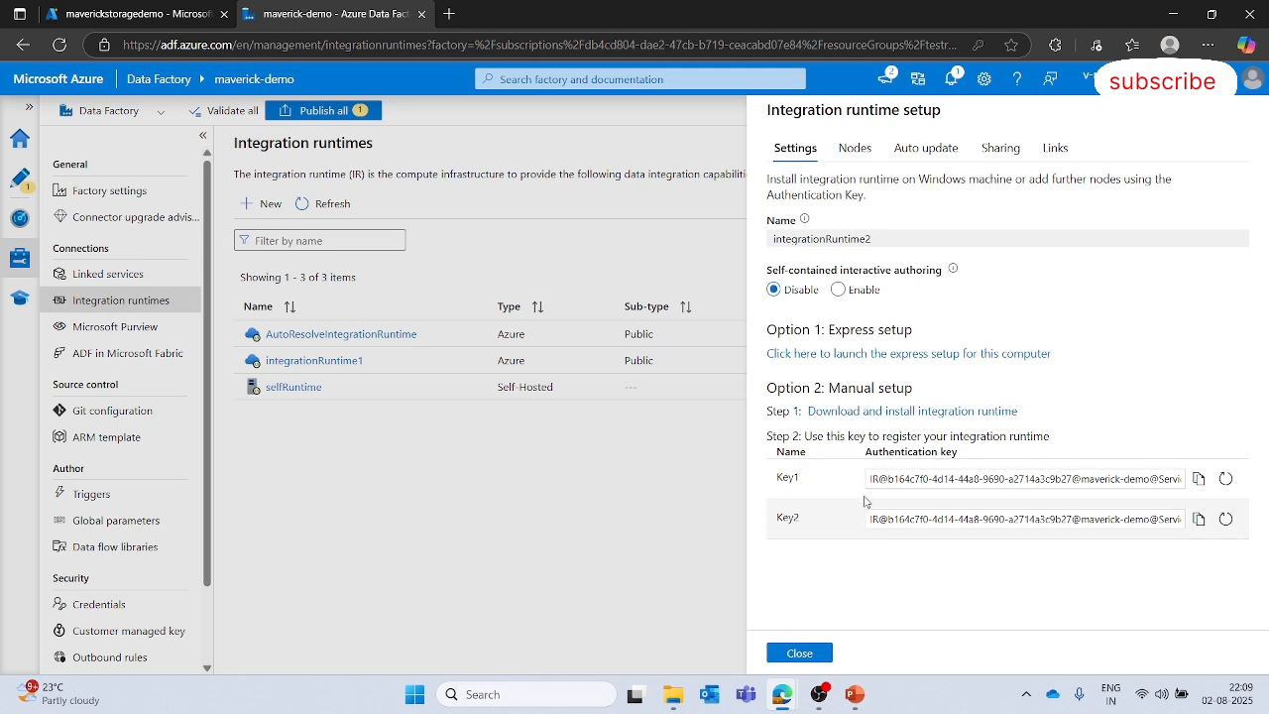
left_click(942, 410)
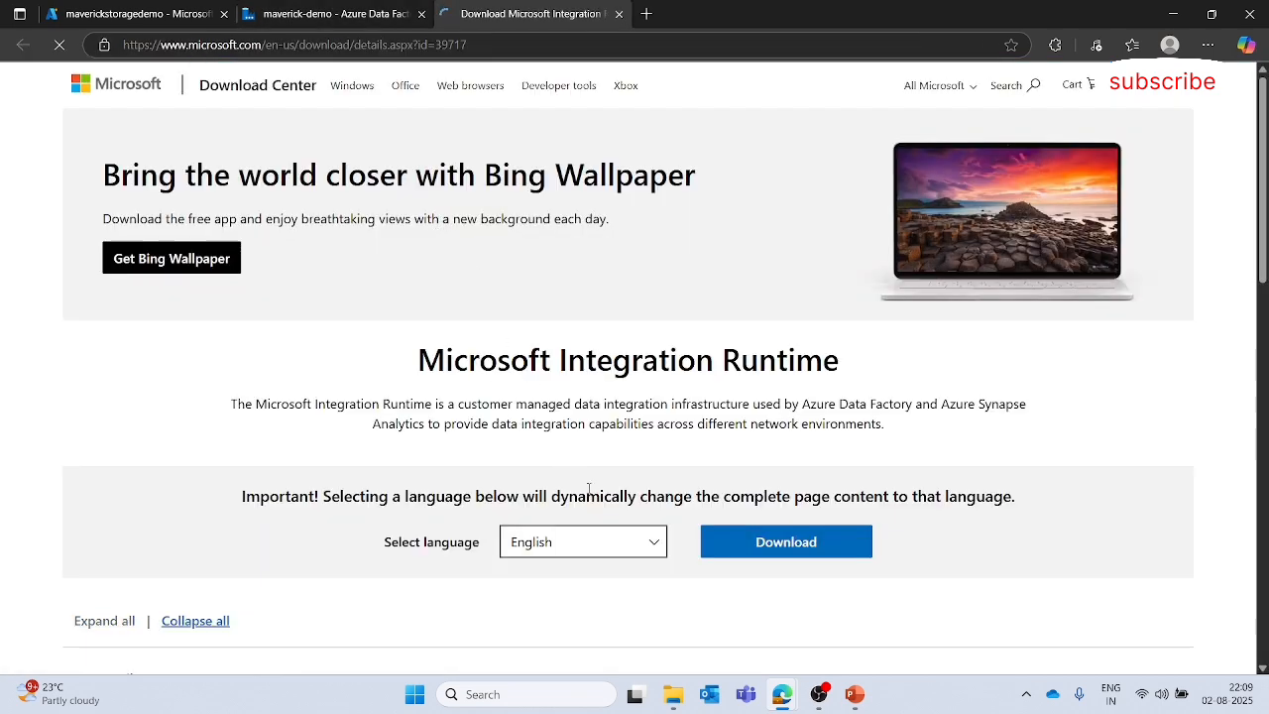
scroll(742, 498, "down", 2)
scroll(754, 476, "down", 1)
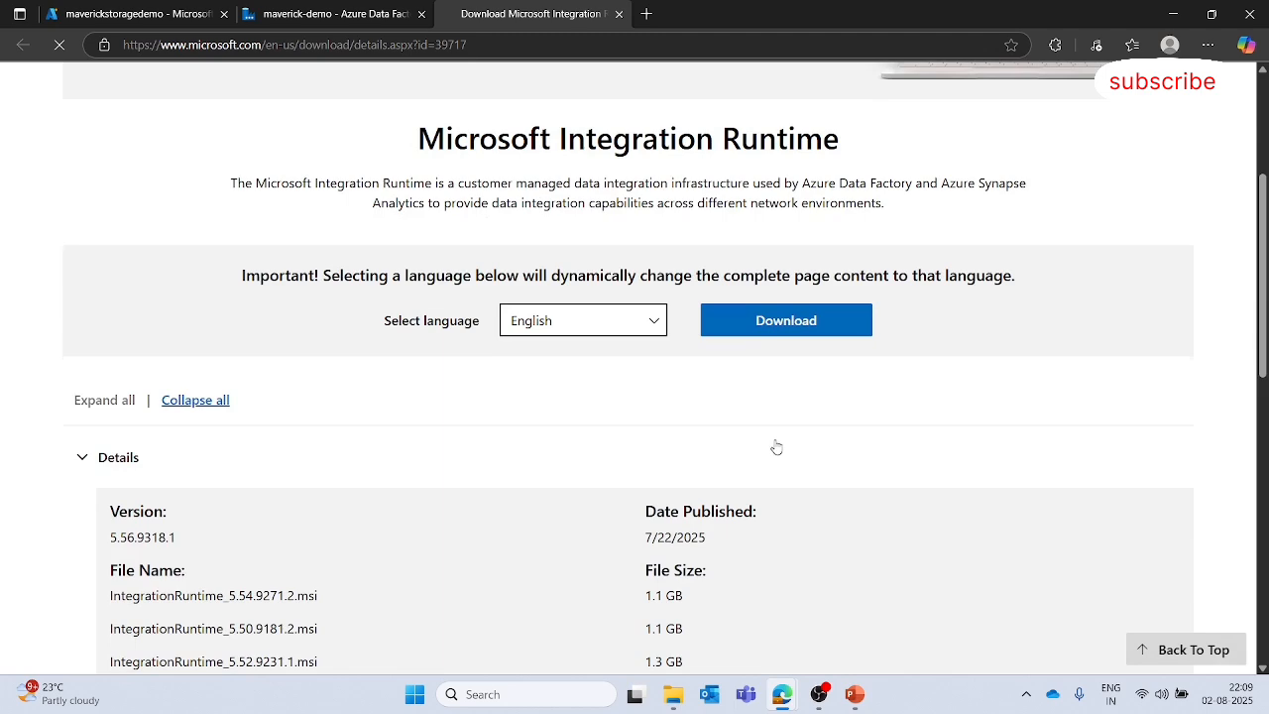
left_click(783, 319)
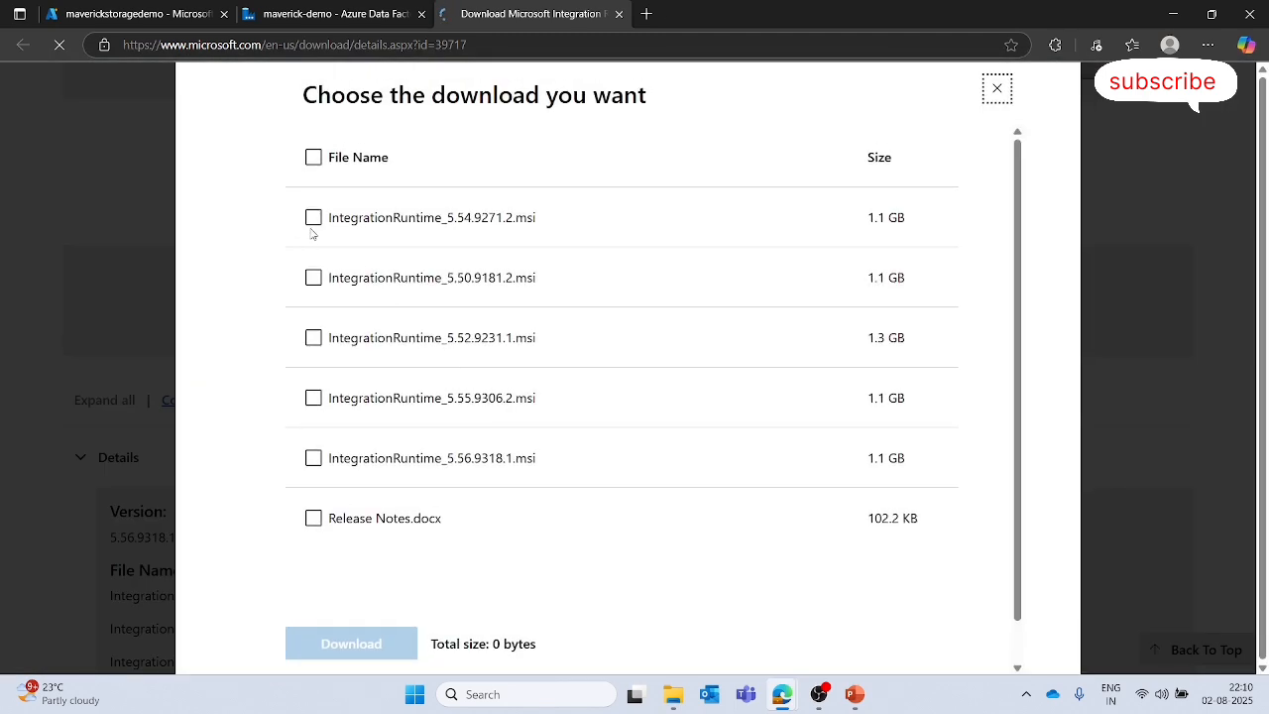
left_click(312, 217)
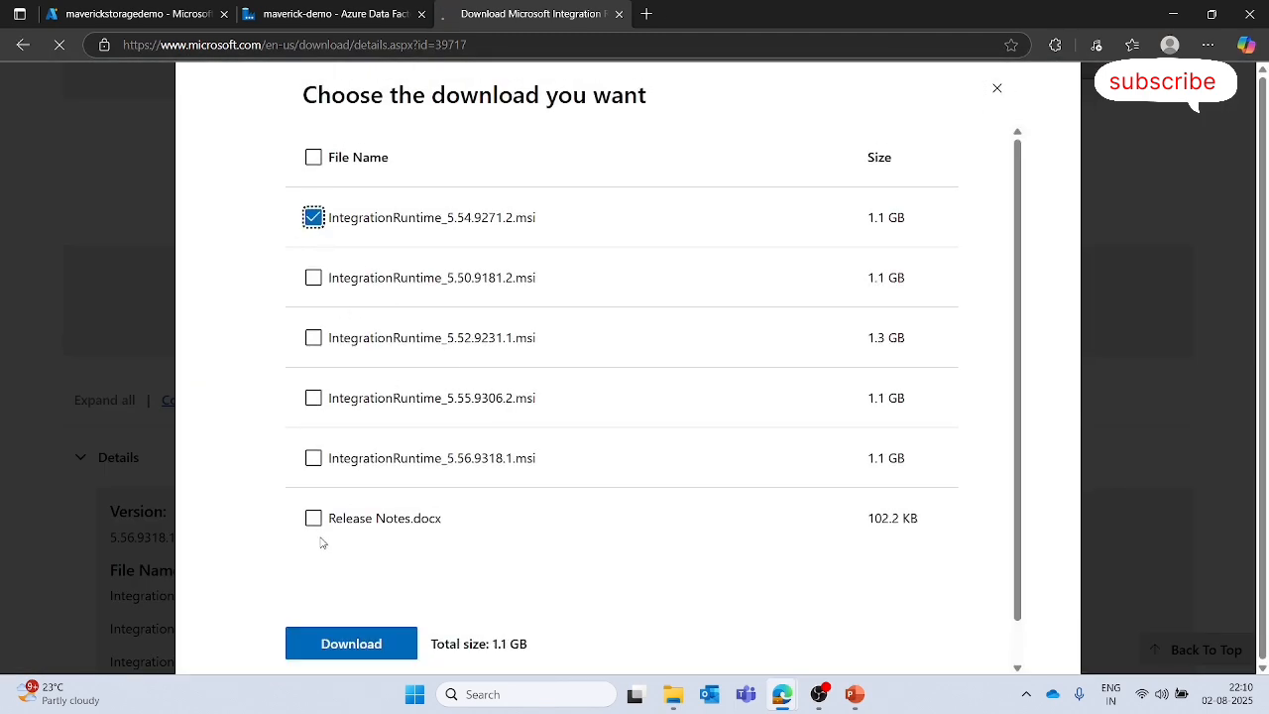
scroll(327, 576, "down", 1)
left_click(348, 602)
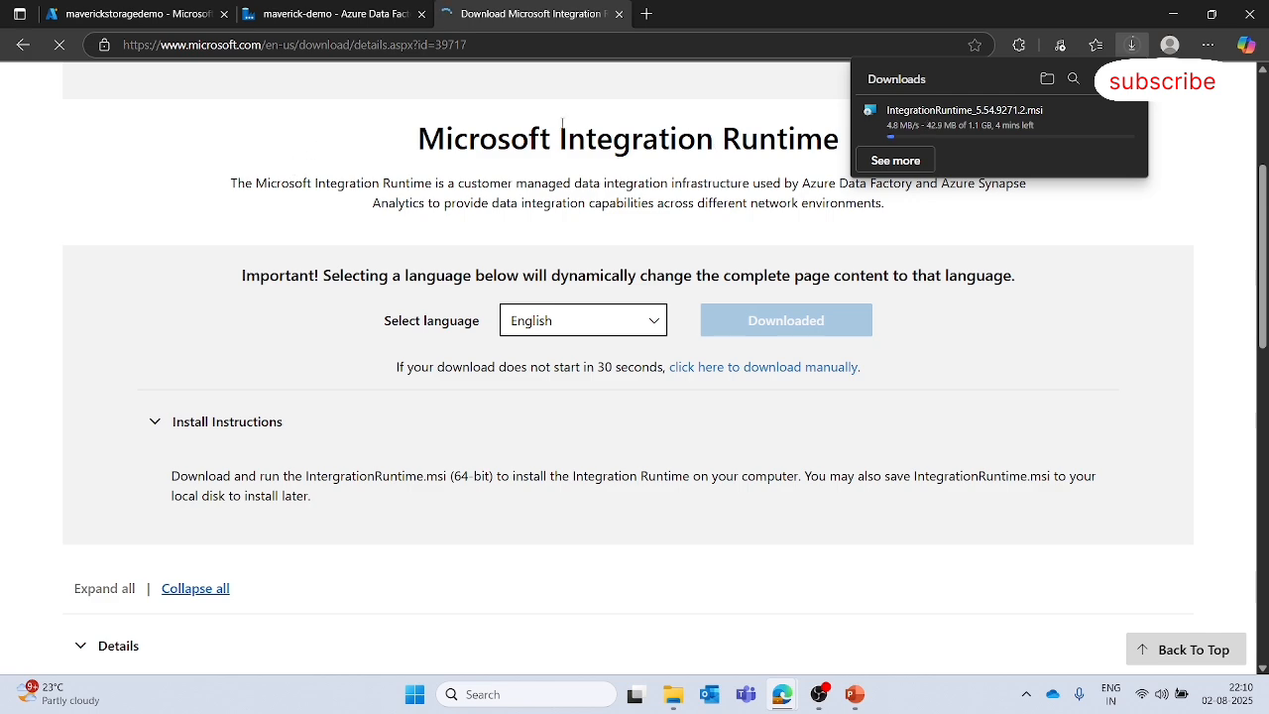
- Monitor the installer download's progress in the browser's downloads list
left_click(377, 13)
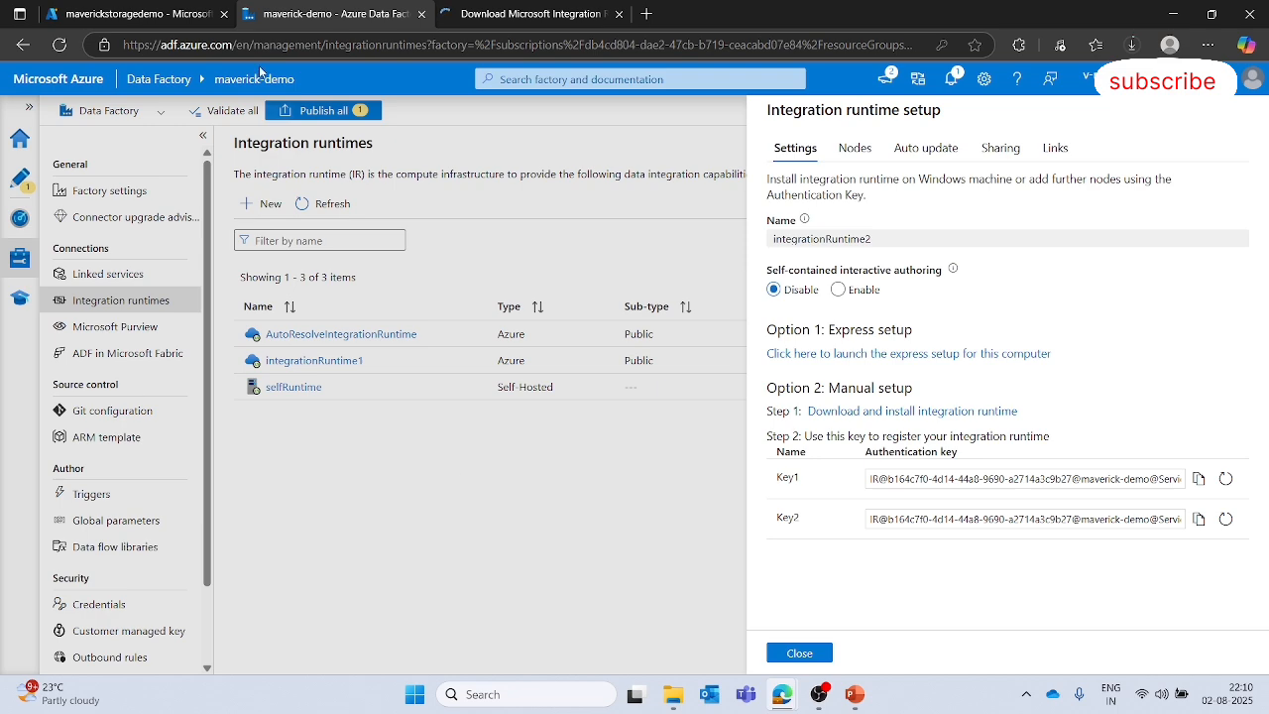
left_click(483, 12)
scroll(615, 179, "up", 3)
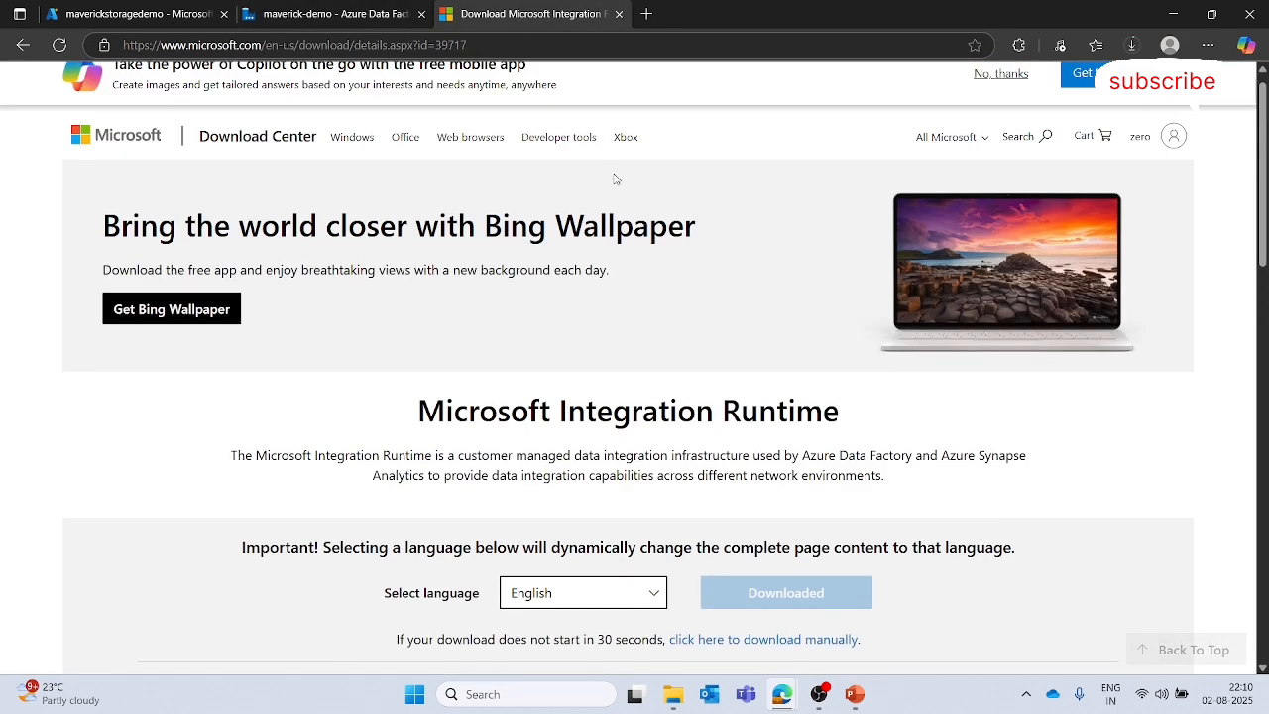
left_click(302, 8)
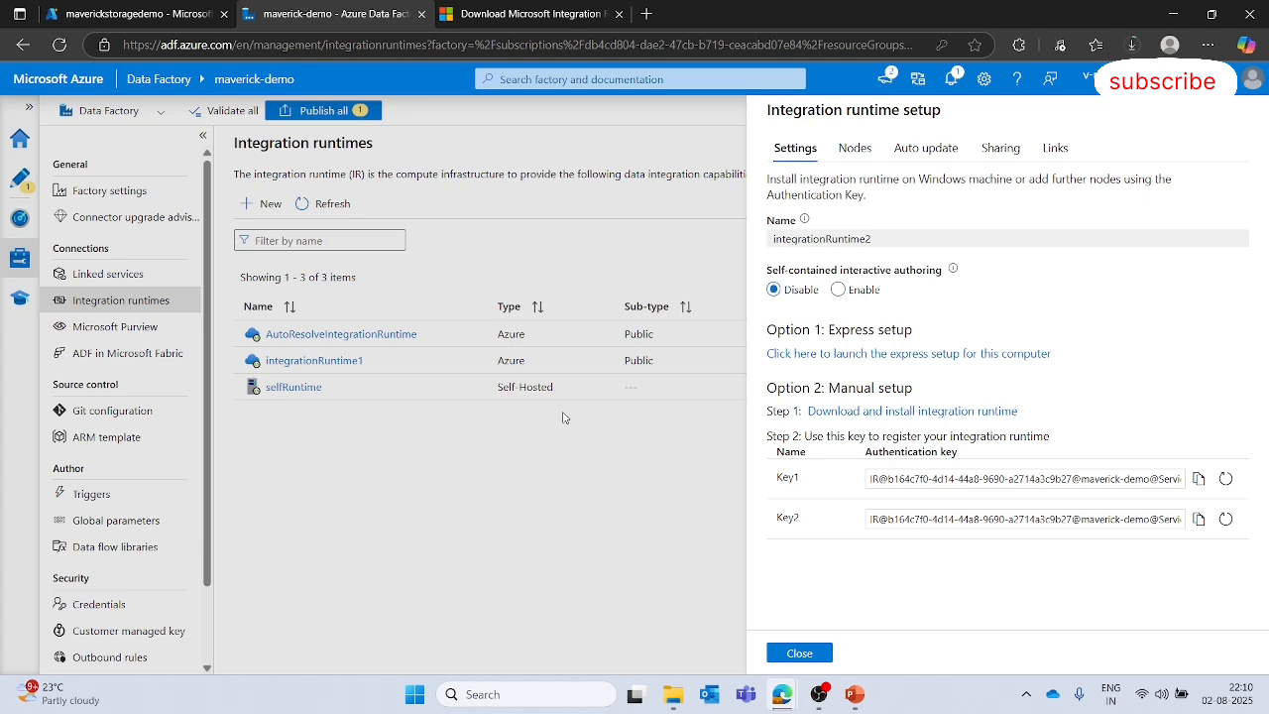
left_click(508, 6)
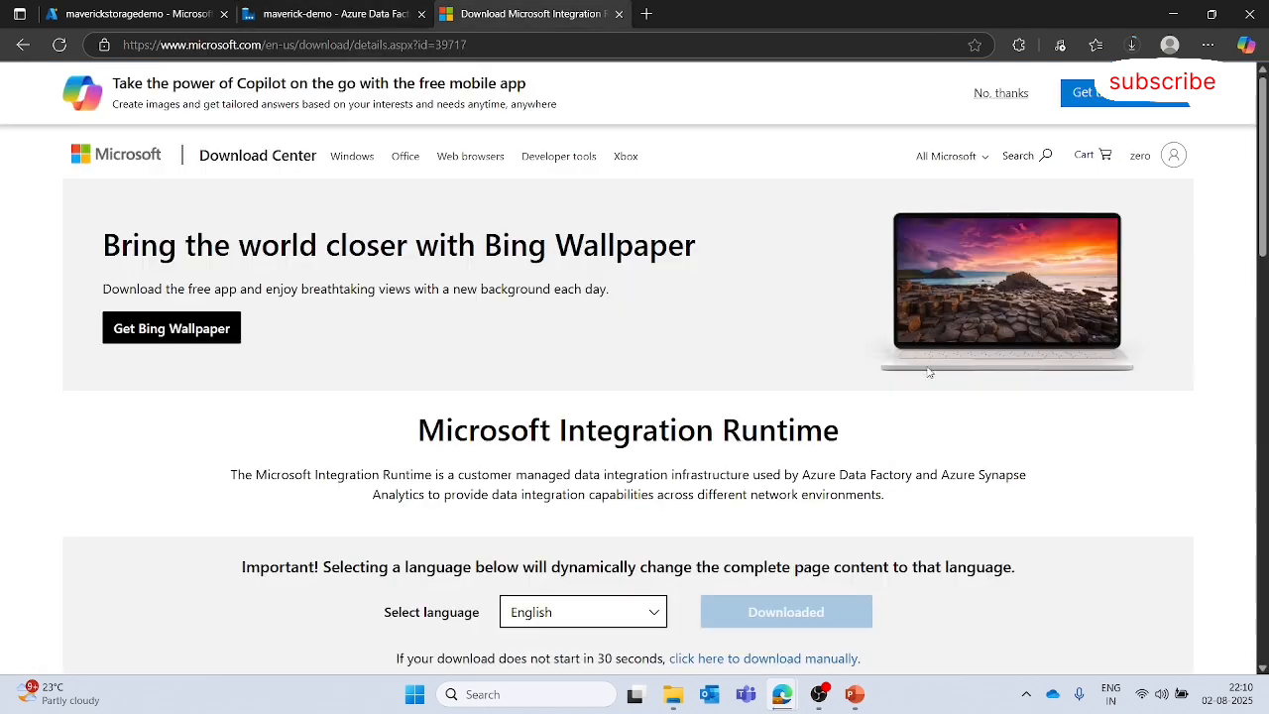
left_click(1131, 45)
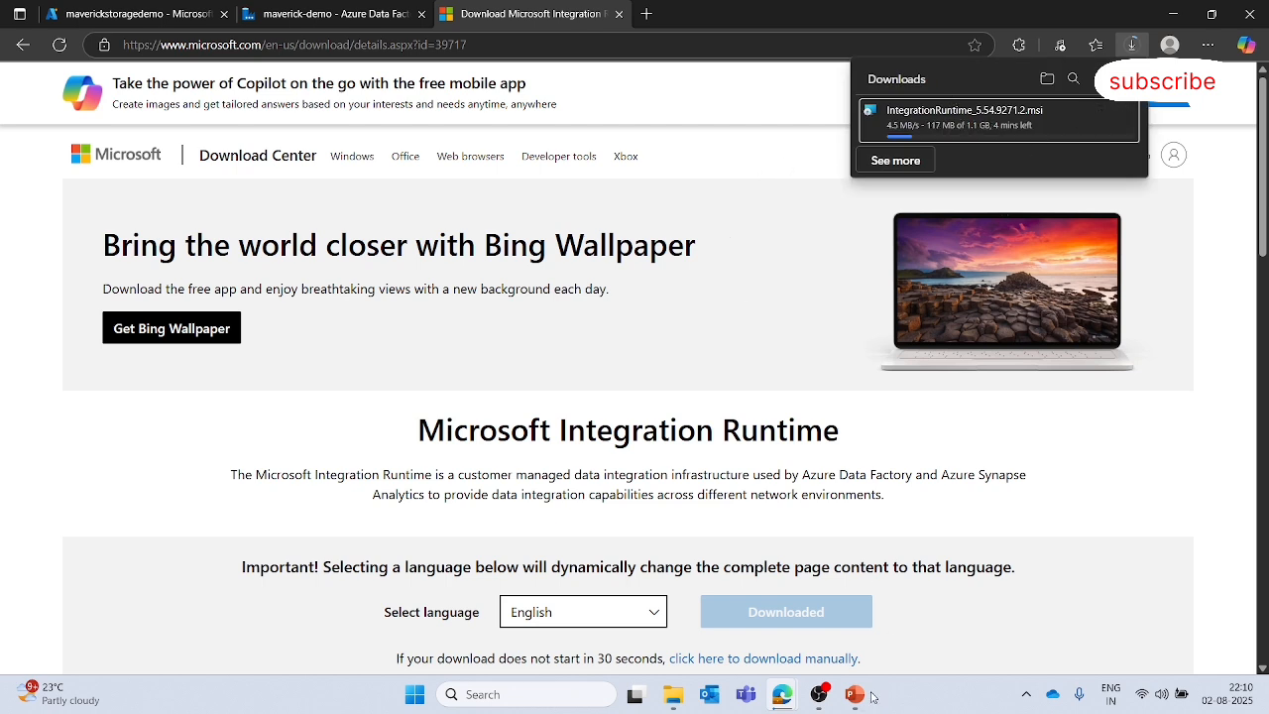
mouse_move(820, 700)
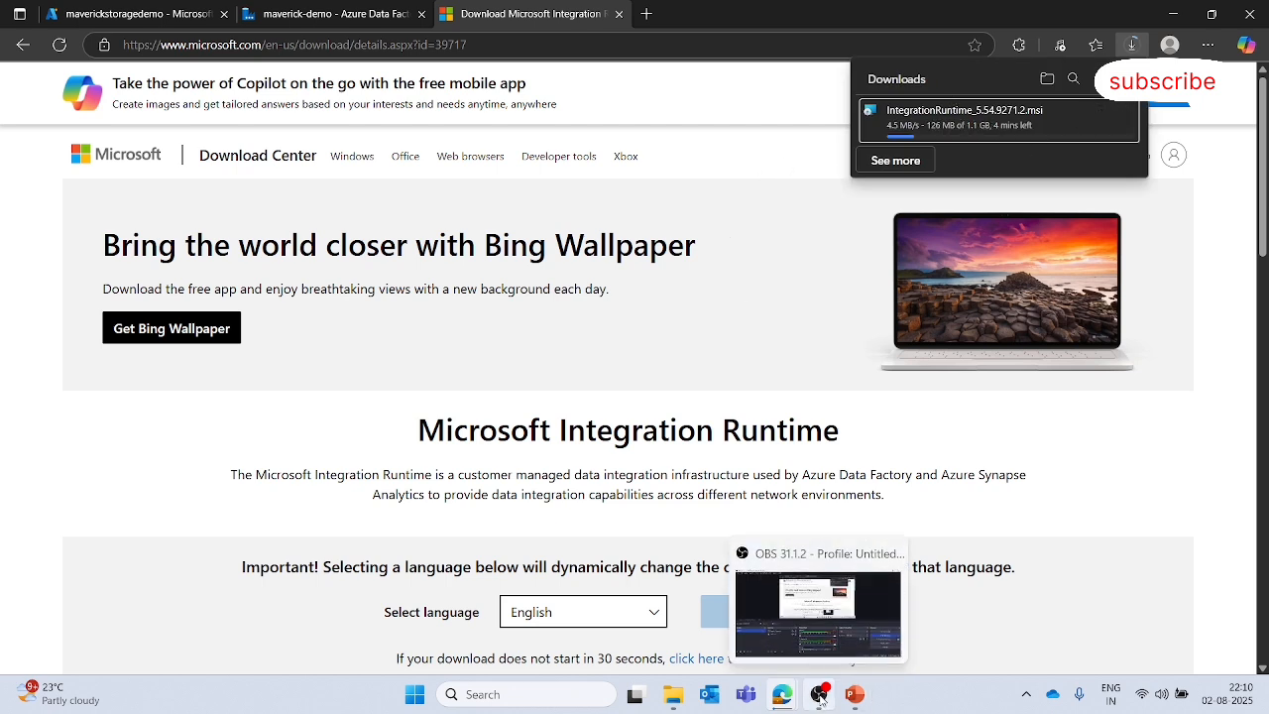
left_click(759, 338)
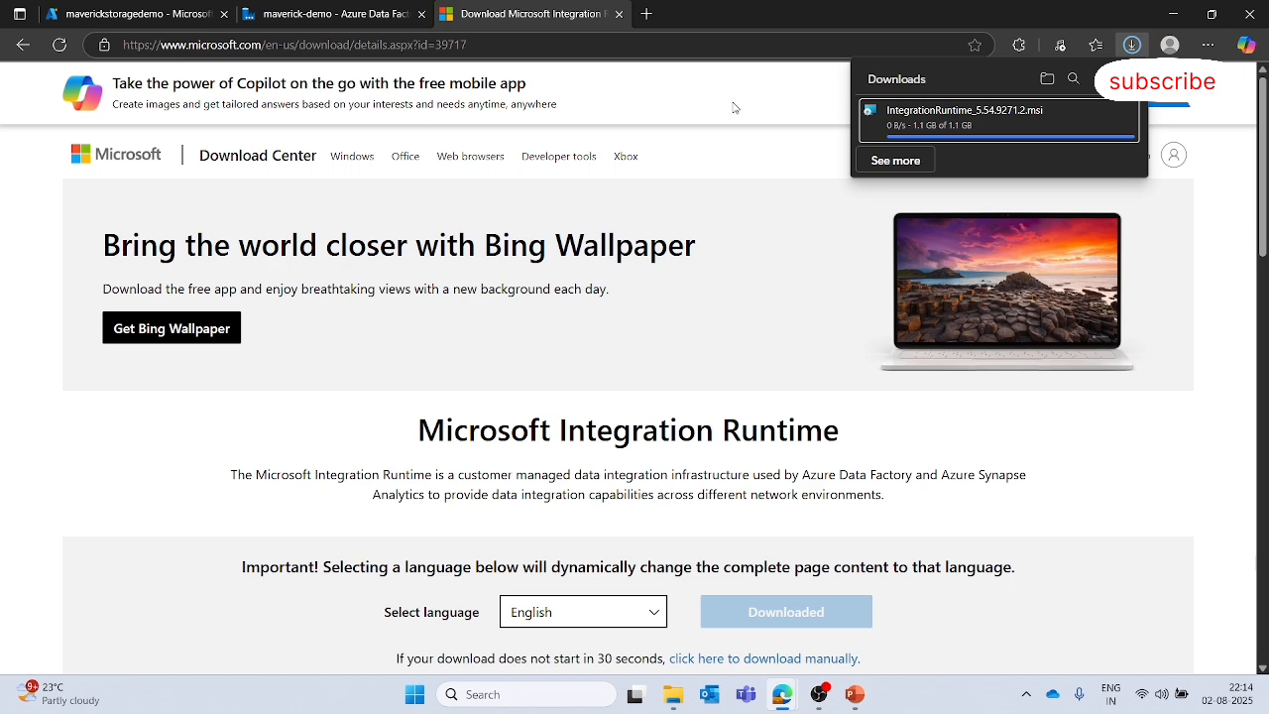
- Launch the downloaded Integration Runtime installer from the Downloads folder
key("alt+Tab")
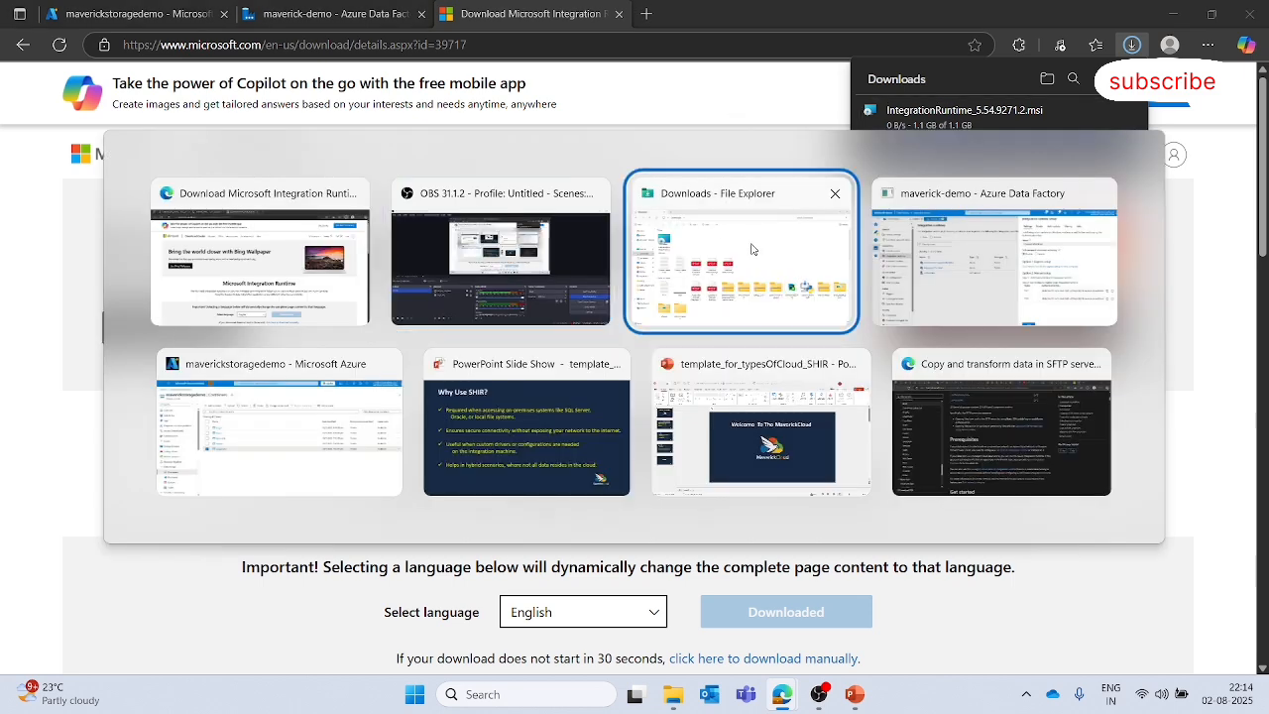
left_click(736, 242)
double_click(193, 186)
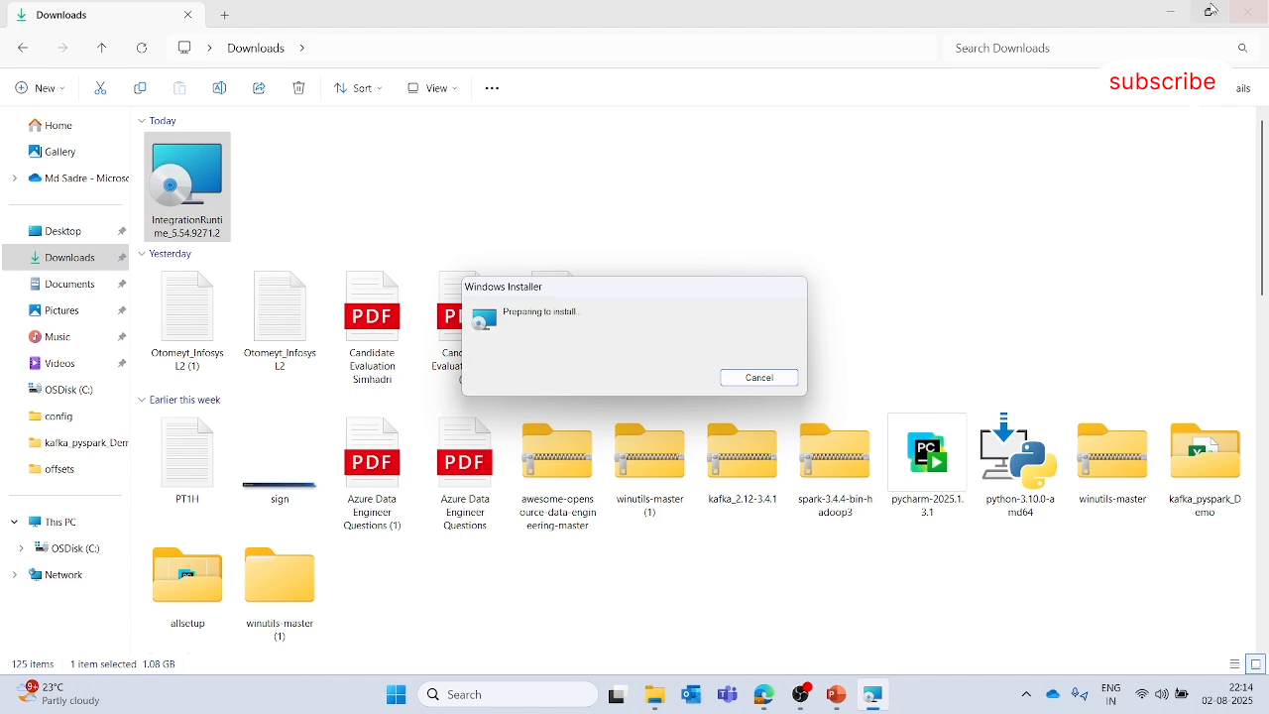
left_click(1171, 11)
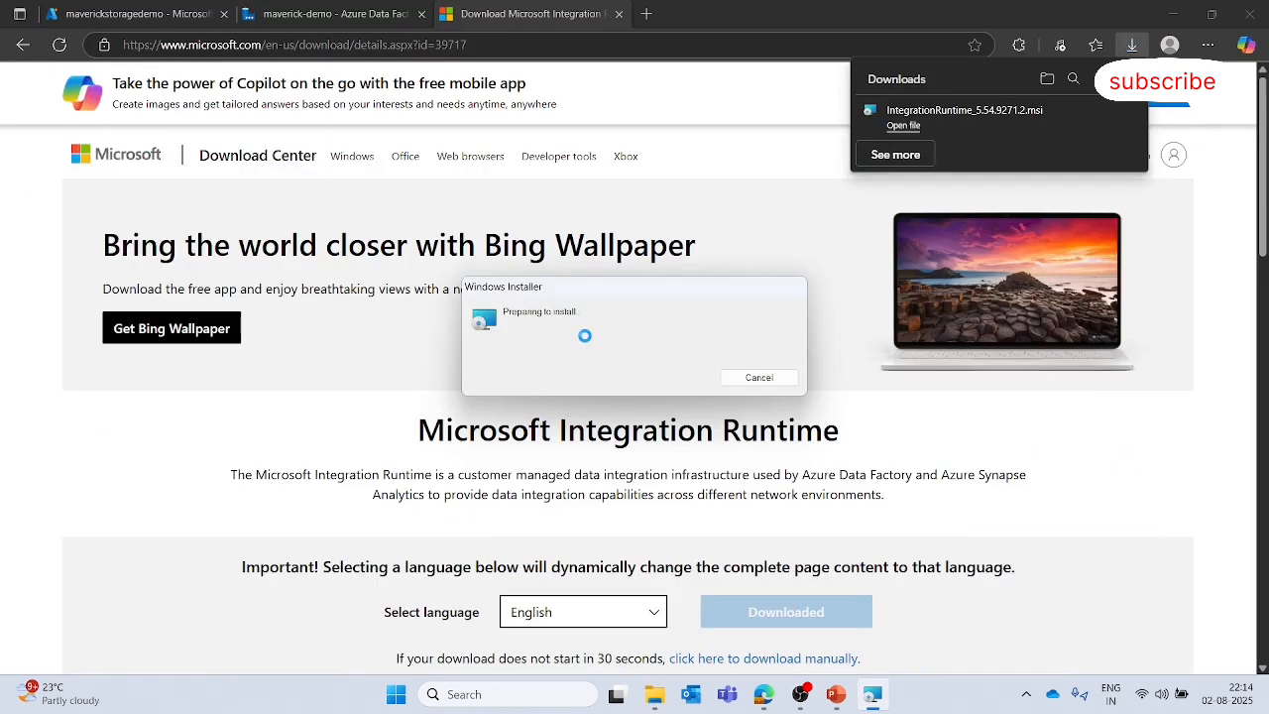
left_click(778, 91)
left_click(873, 695)
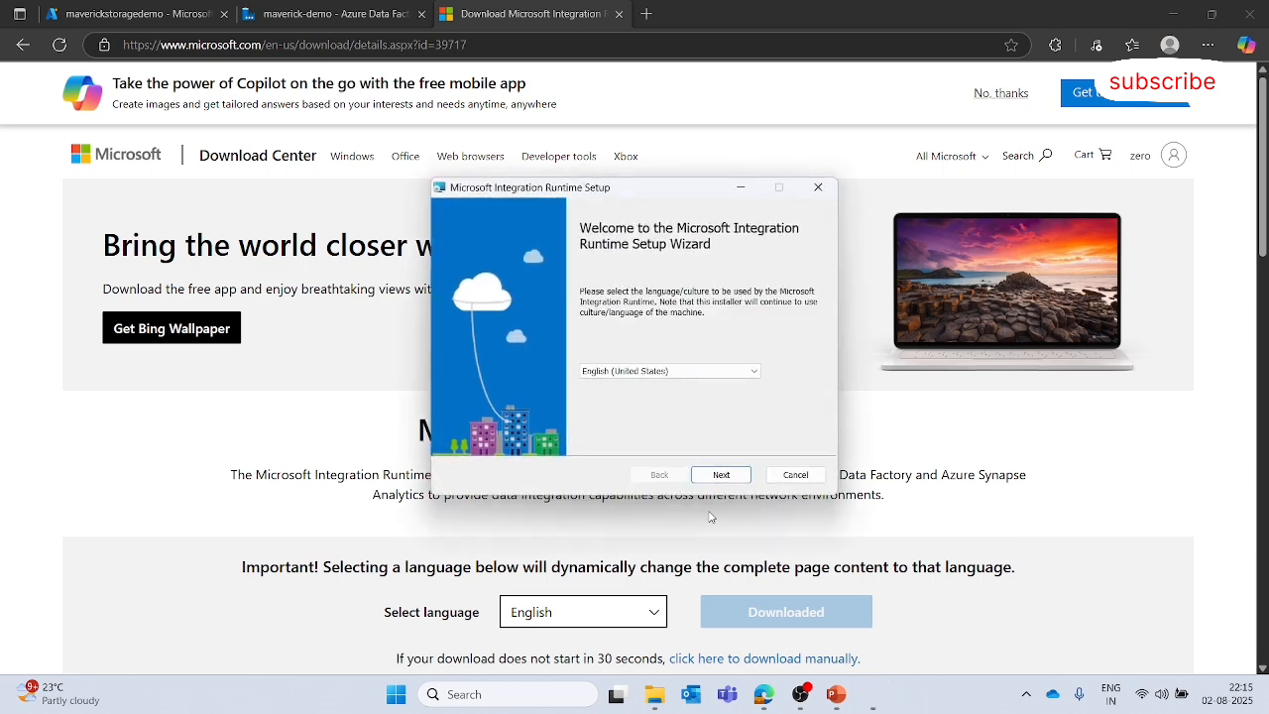
- Accept the license agreement and install the Integration Runtime into the default C:\Program Files\Microsoft Integration Runtime\ folder
left_click(727, 475)
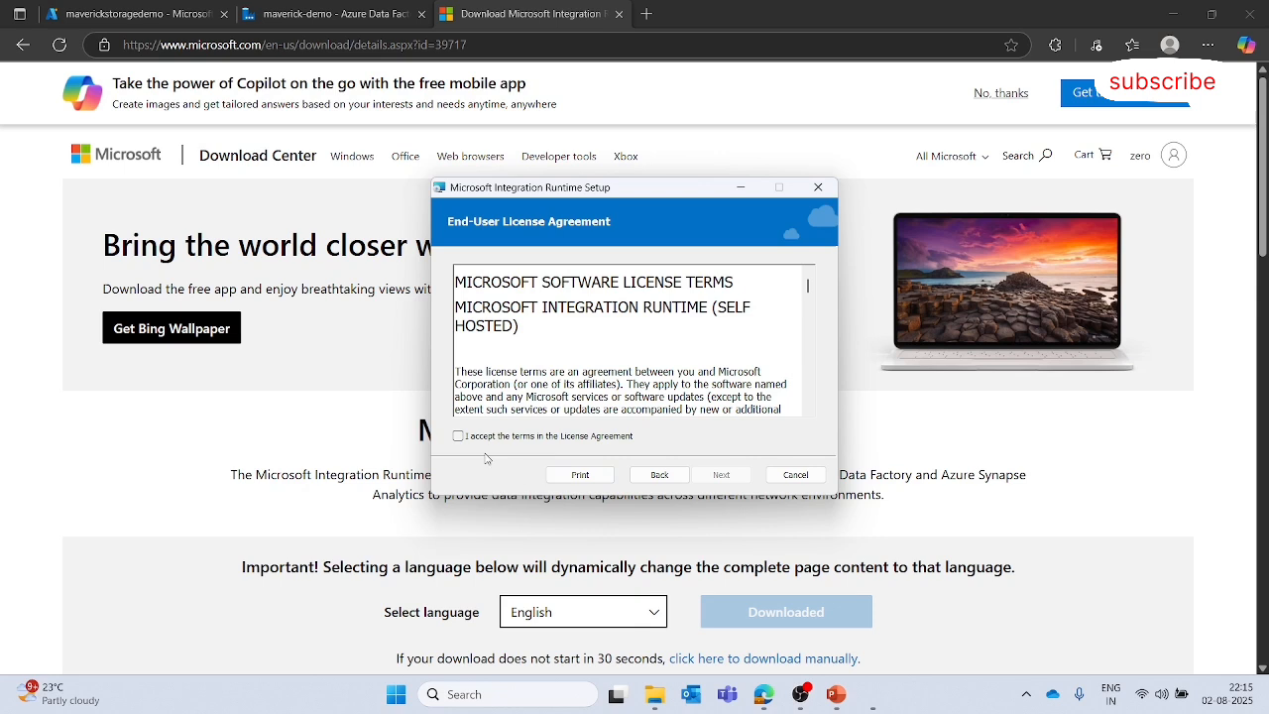
left_click(458, 437)
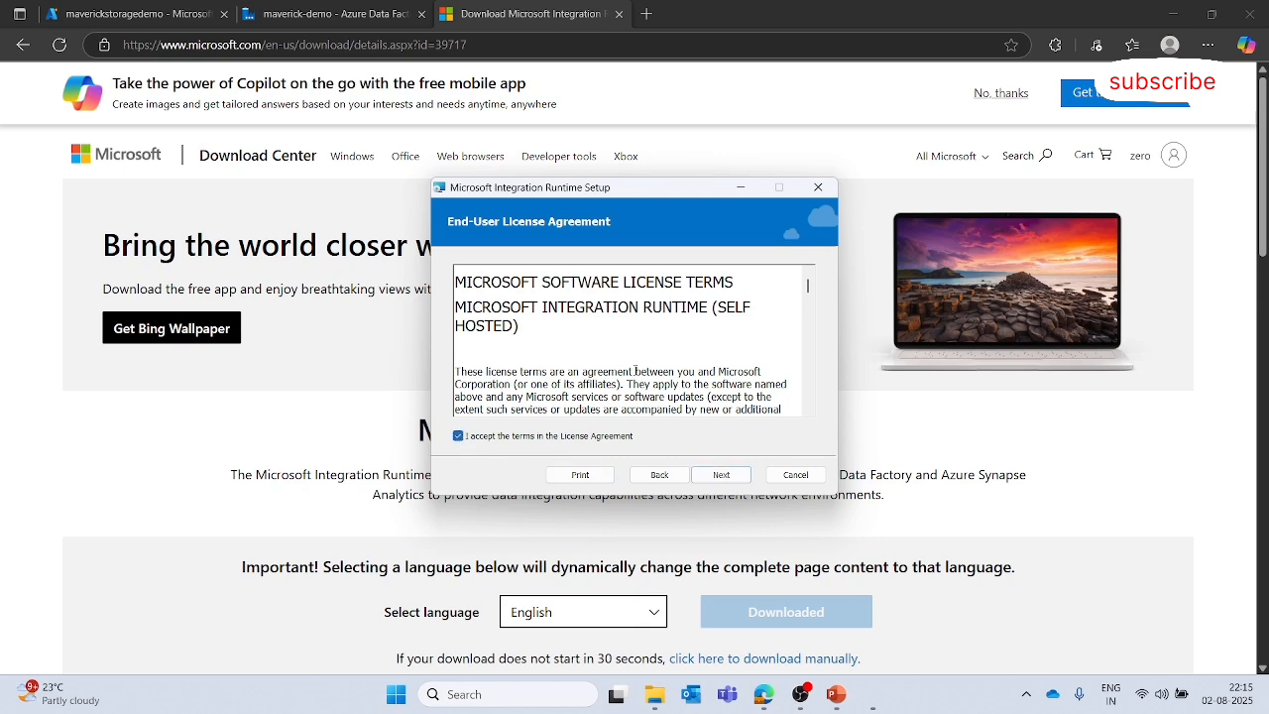
left_click(733, 481)
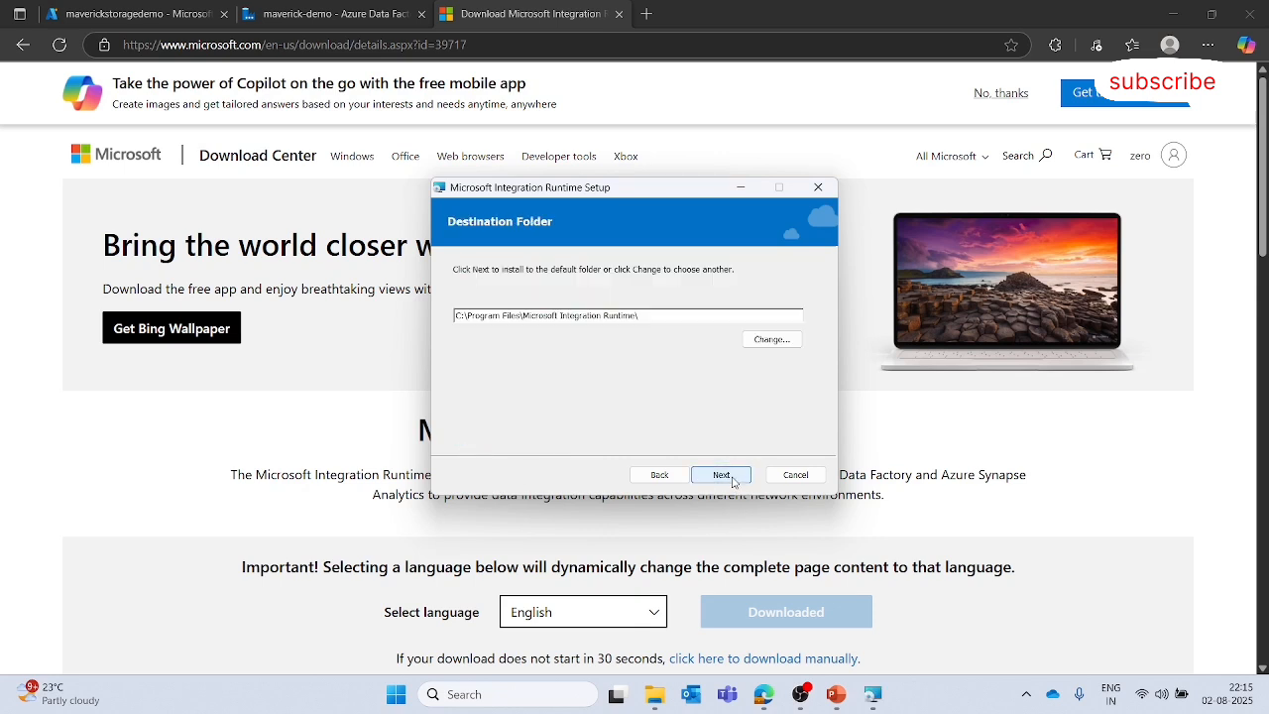
left_click(732, 481)
left_click(727, 477)
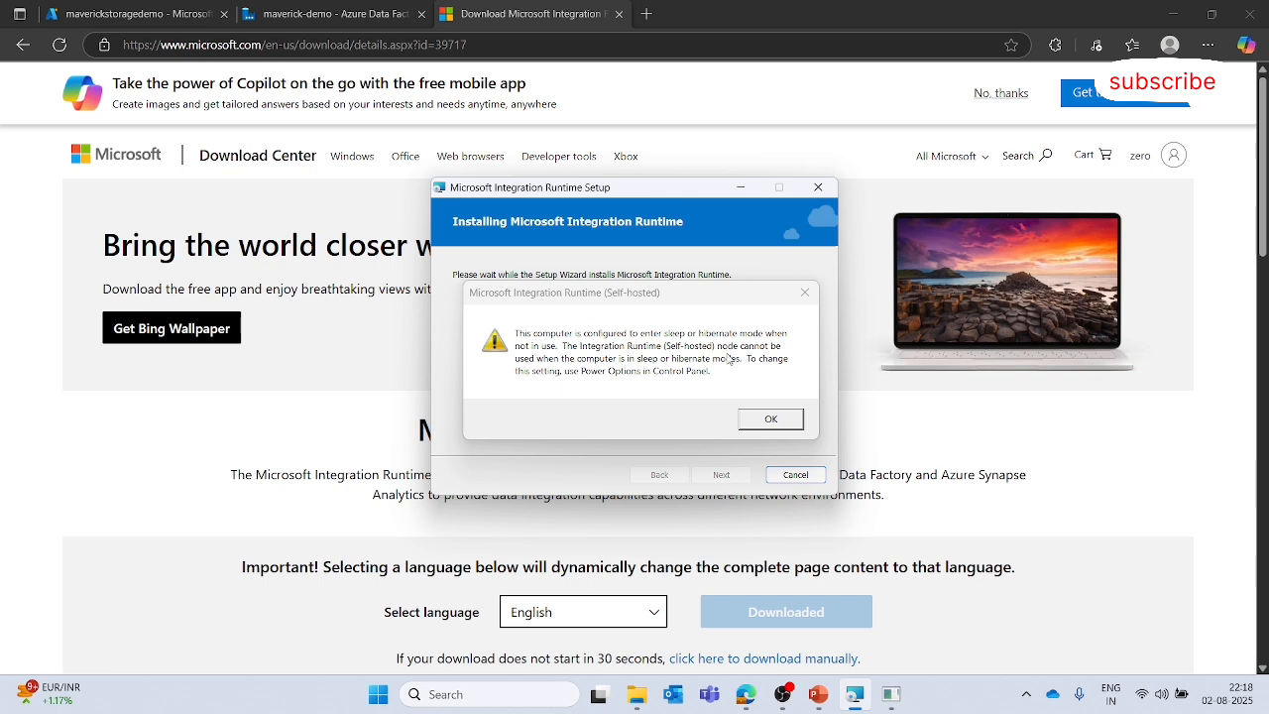
- Acknowledge the sleep-mode warning and review the Balanced power plan's sleep settings without changing them
left_click(769, 420)
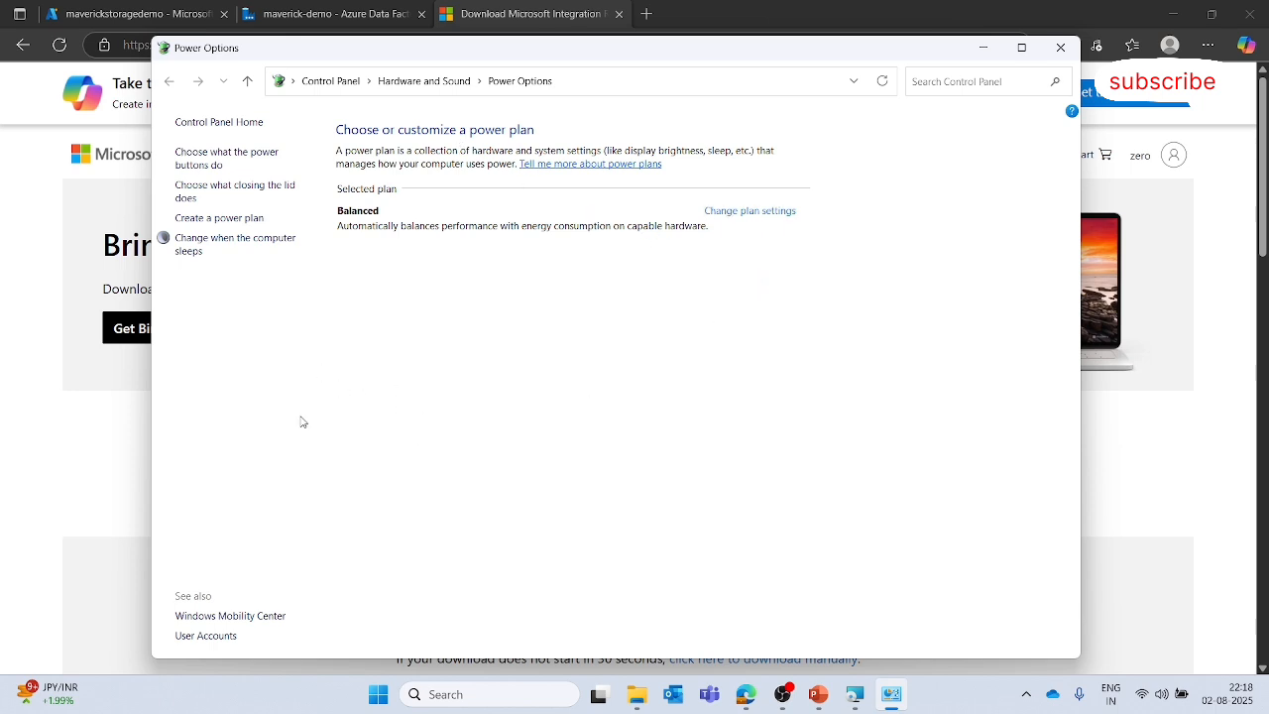
left_click_drag(865, 57, 868, 105)
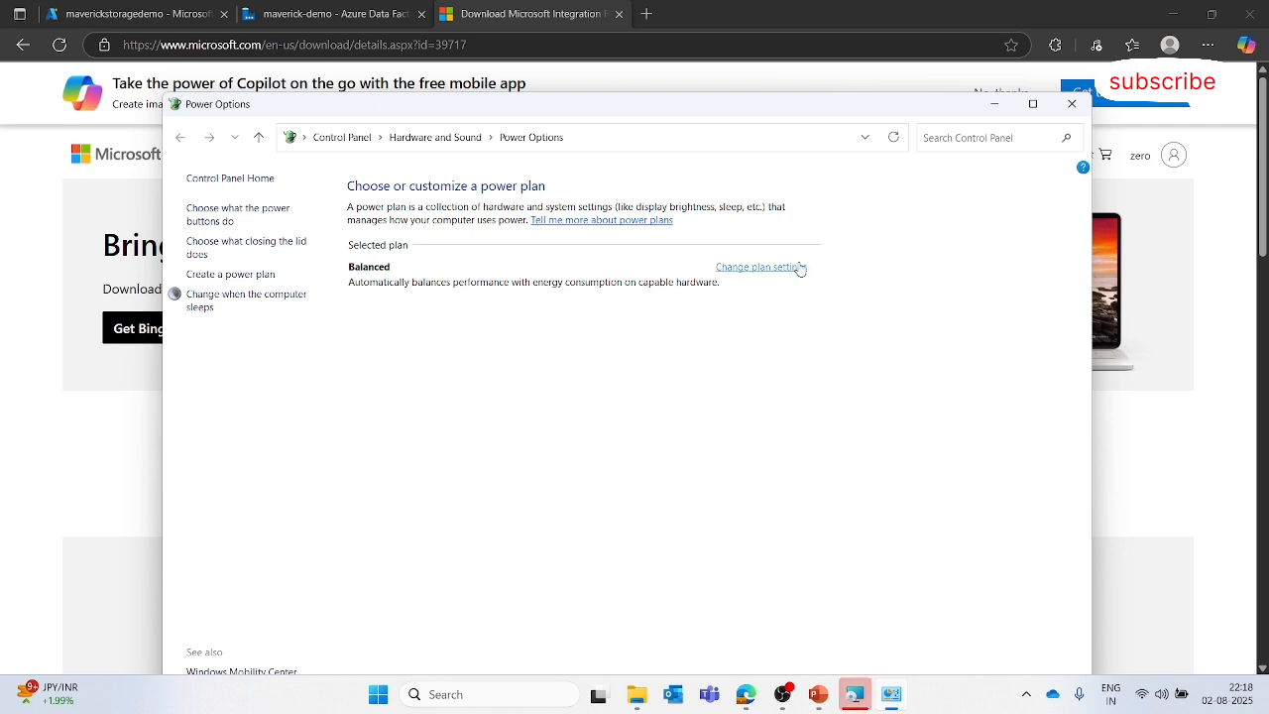
left_click_drag(818, 114, 839, 69)
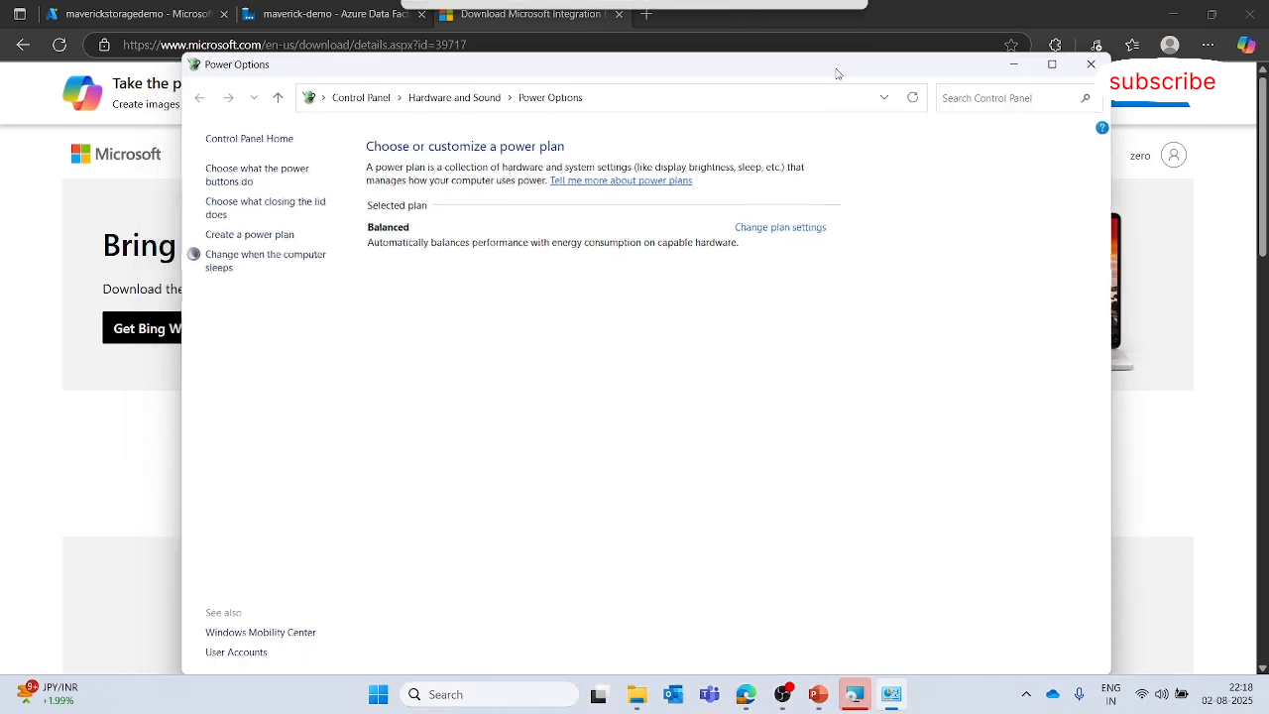
left_click(783, 221)
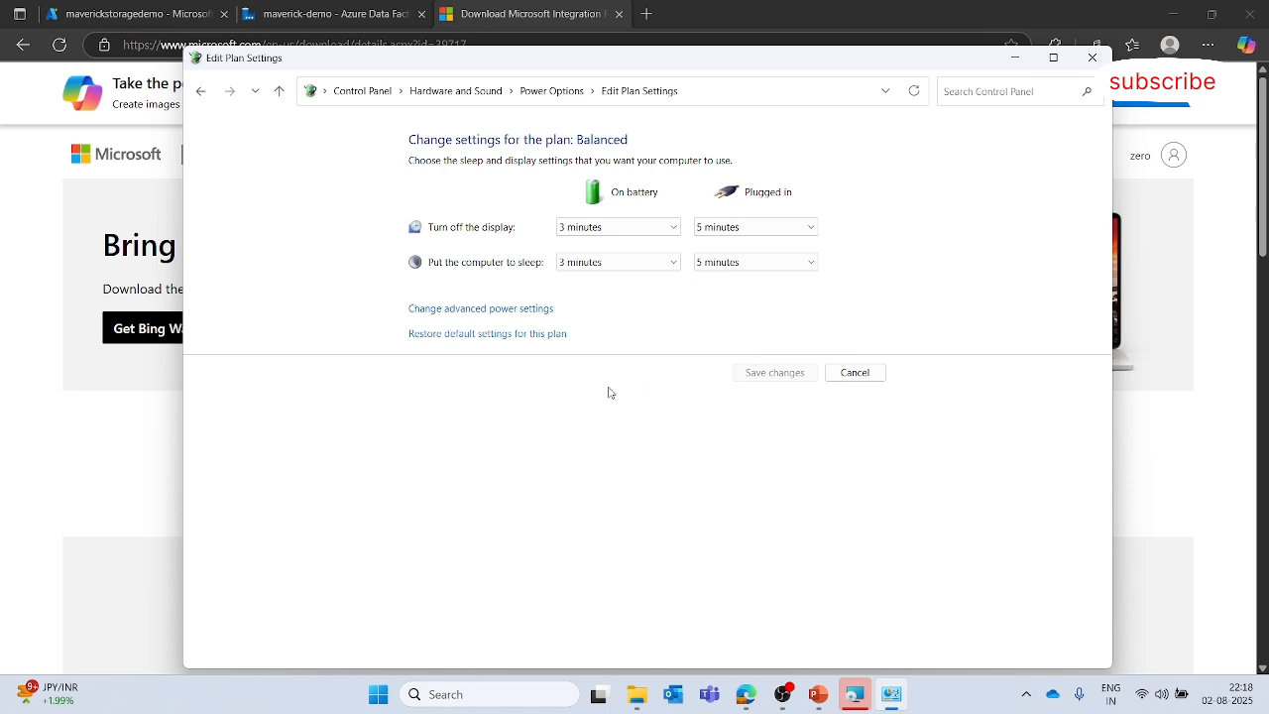
left_click(1091, 59)
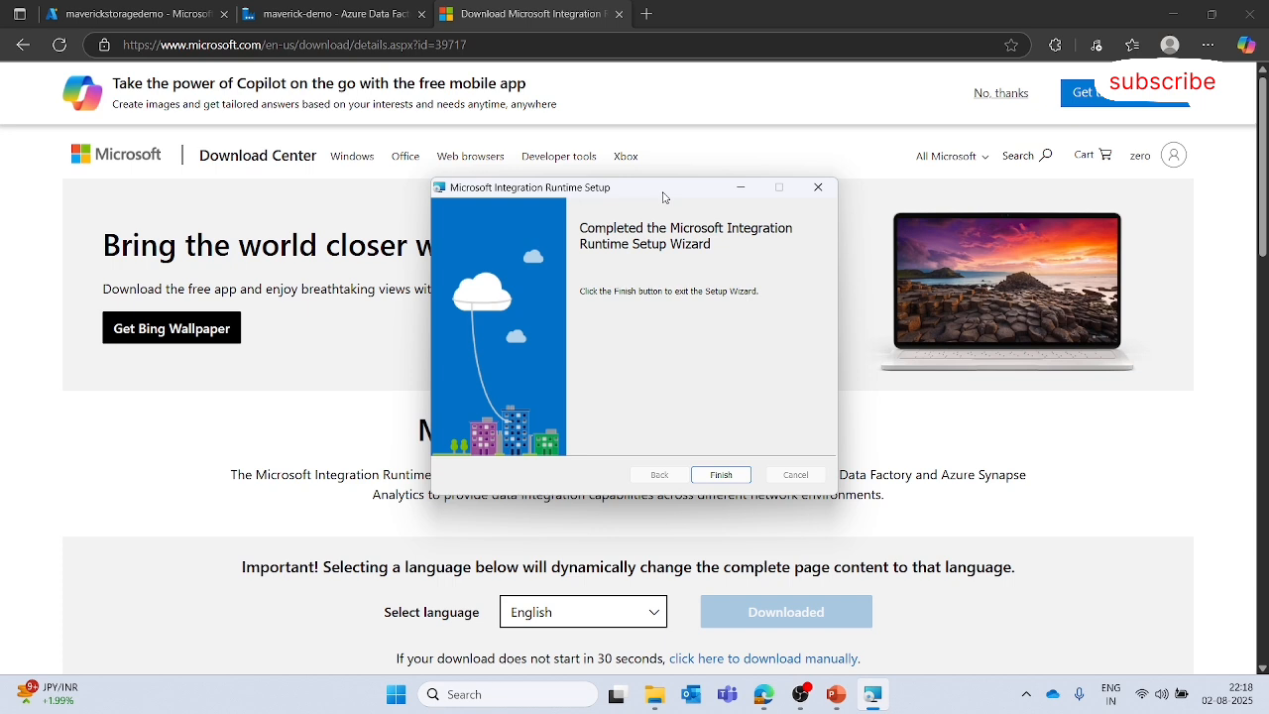
left_click_drag(663, 199, 662, 153)
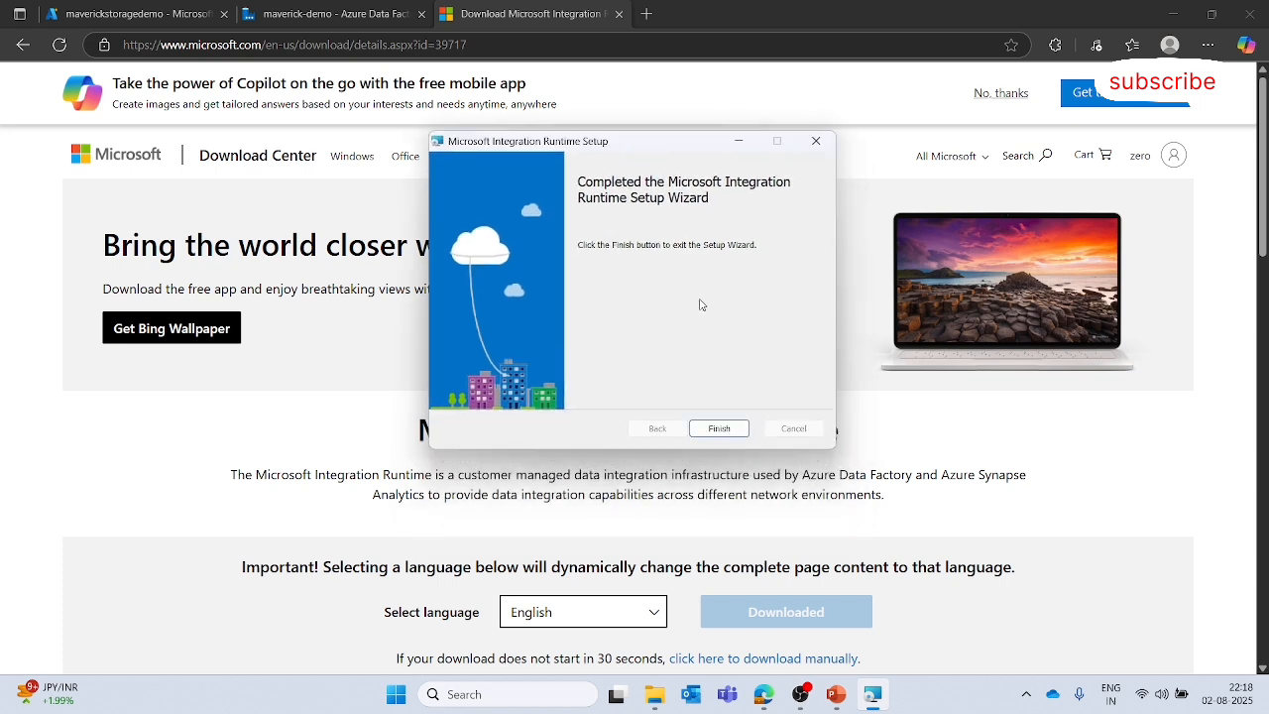
- Finish the Integration Runtime setup wizard and register the node by pasting integrationRuntime2's Key1 authentication key
left_click(718, 430)
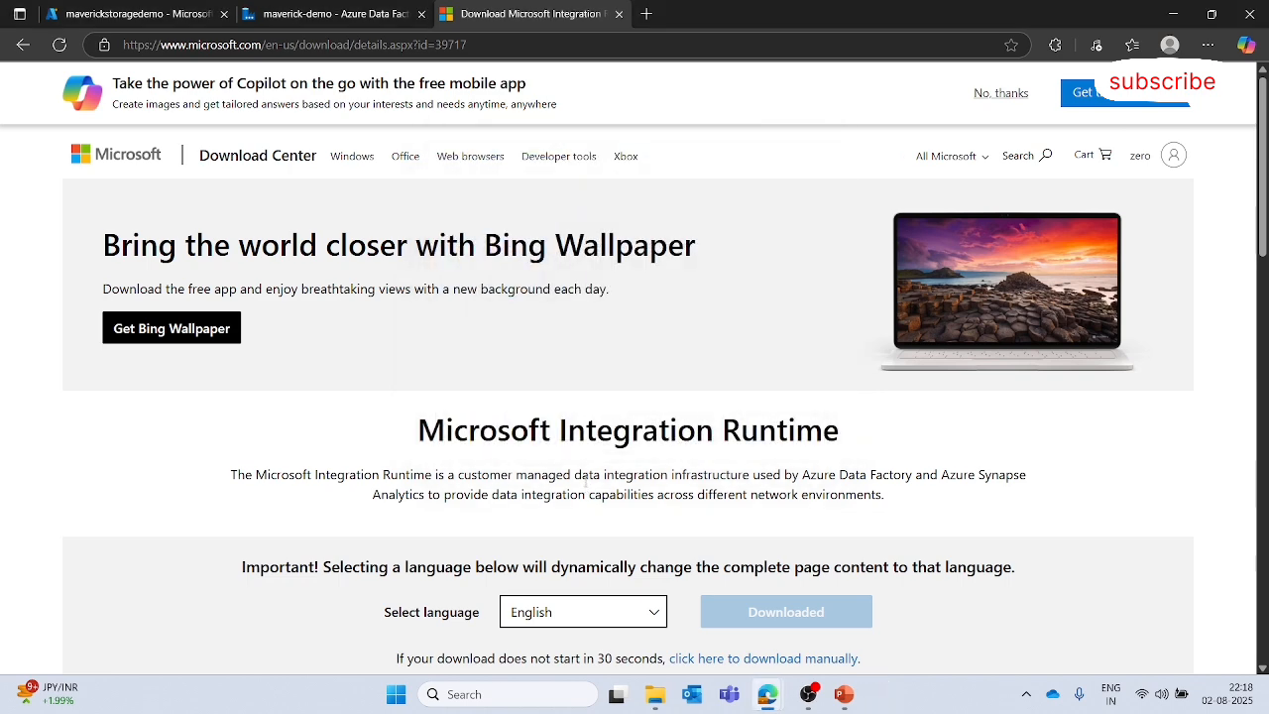
left_click(514, 253)
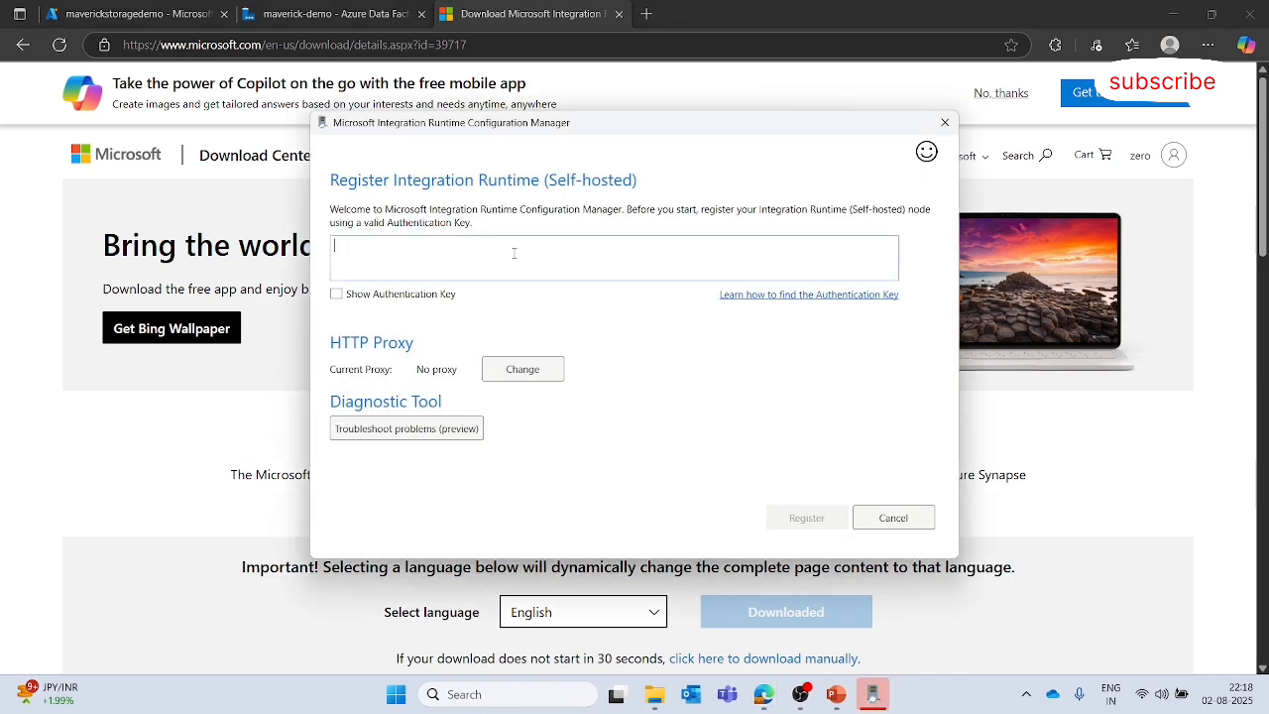
left_click(407, 12)
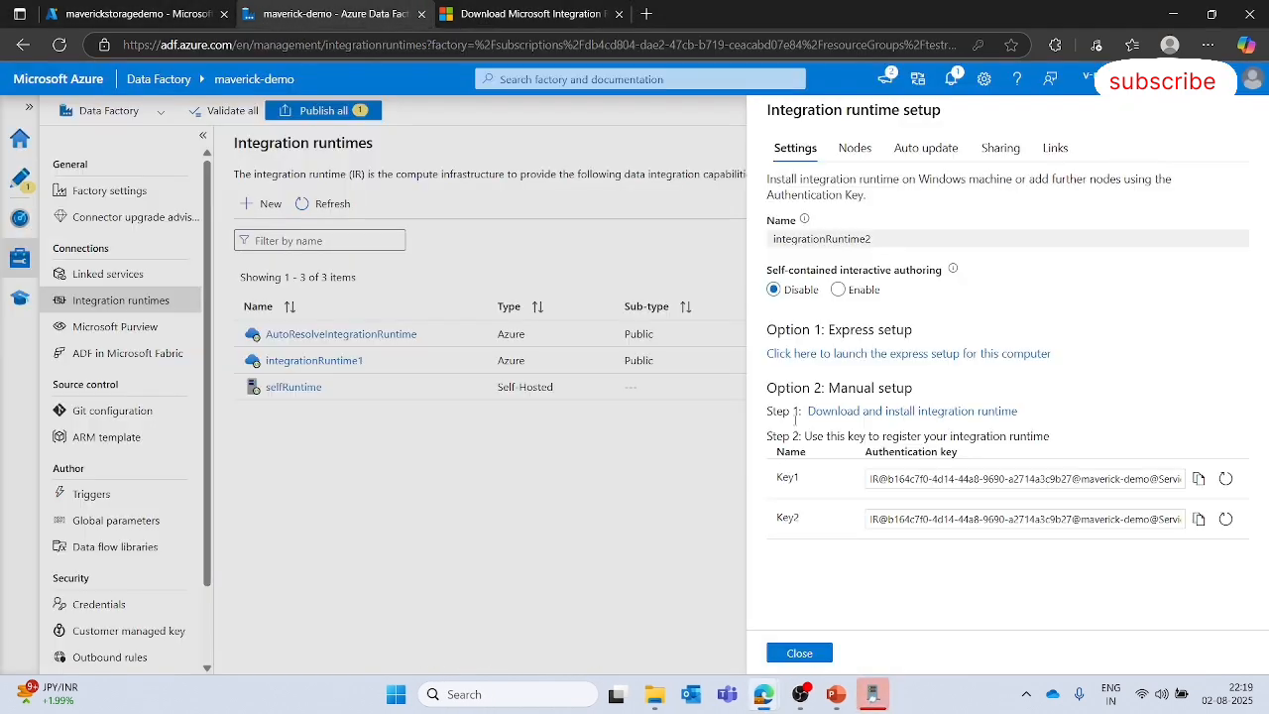
left_click(1200, 479)
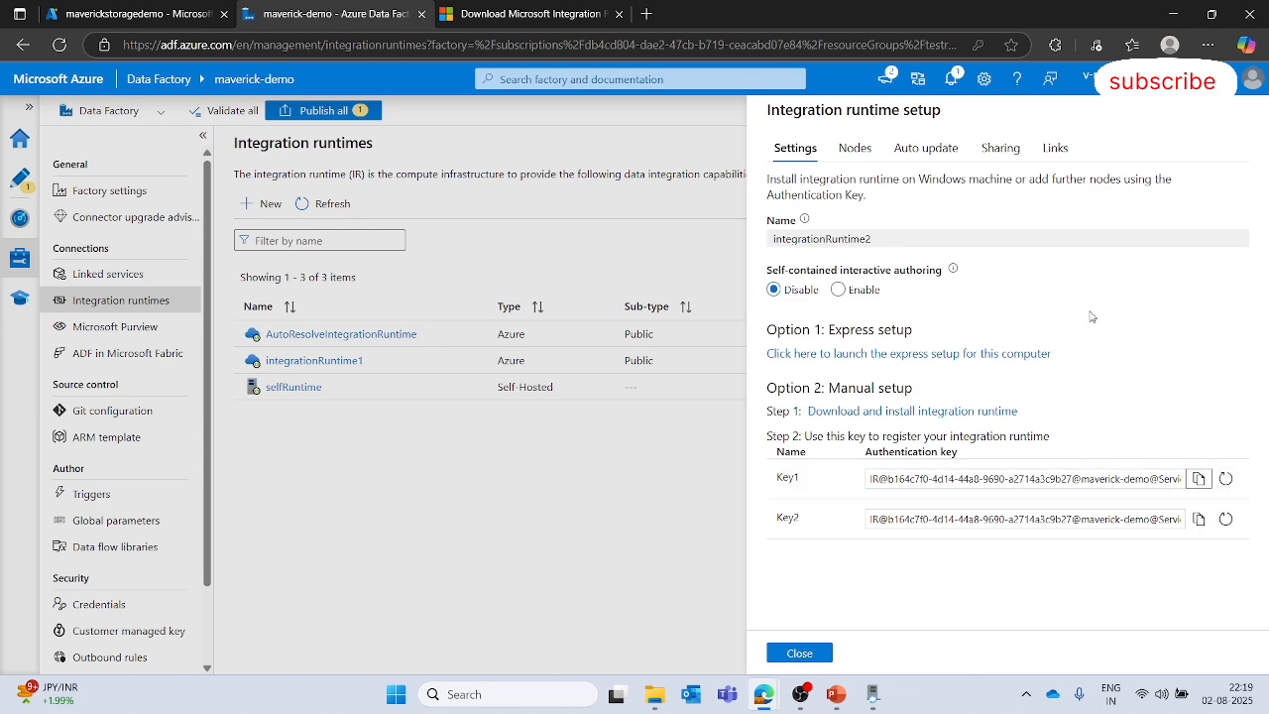
key("alt+Tab")
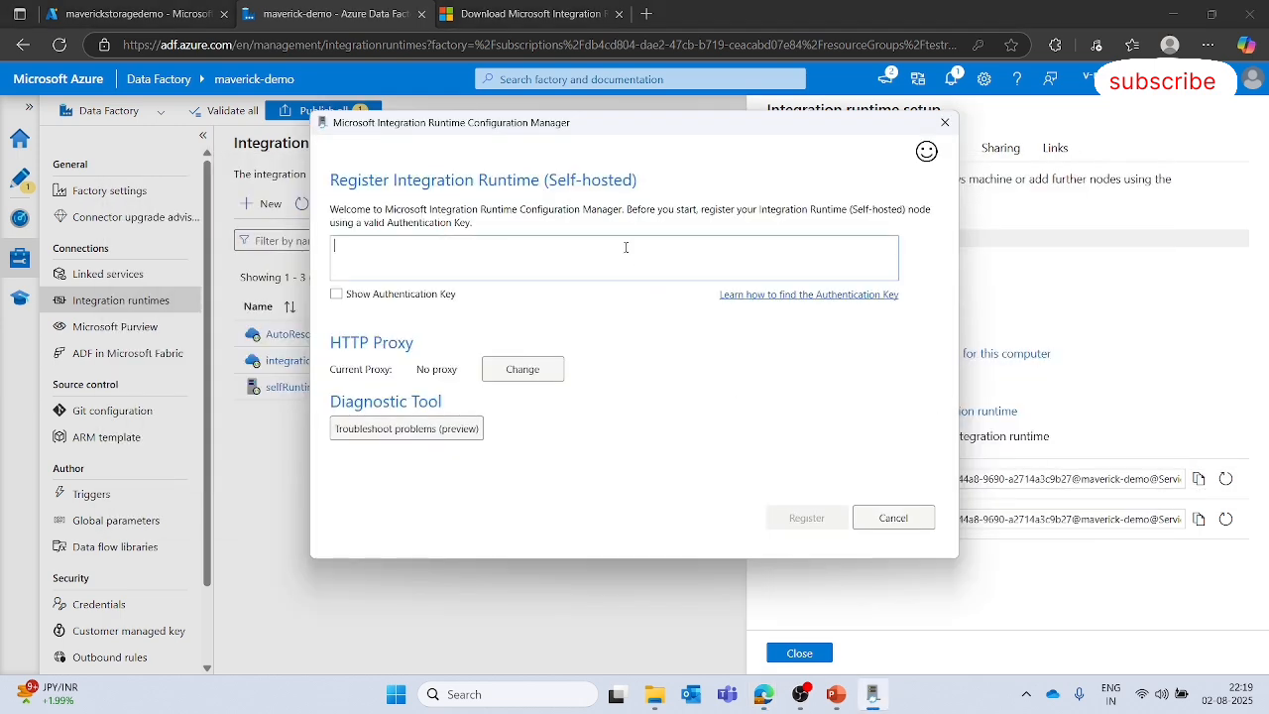
left_click(625, 247)
key("ctrl+v")
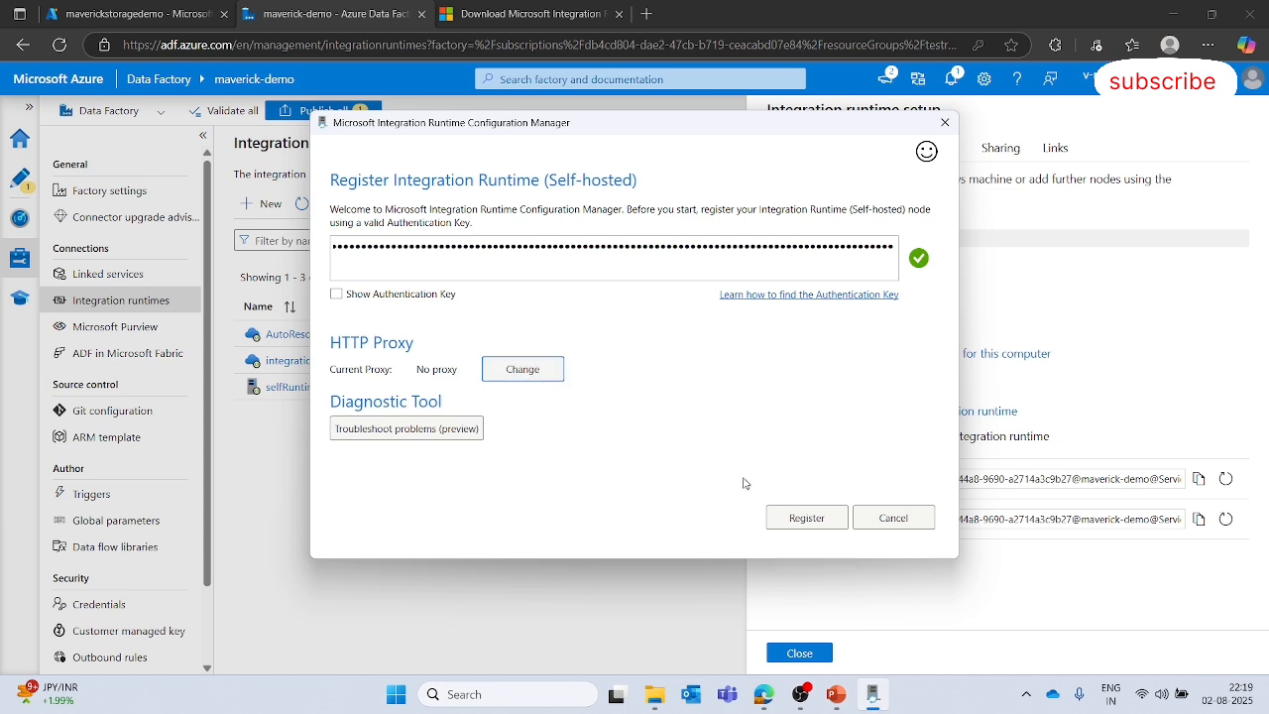
left_click(793, 519)
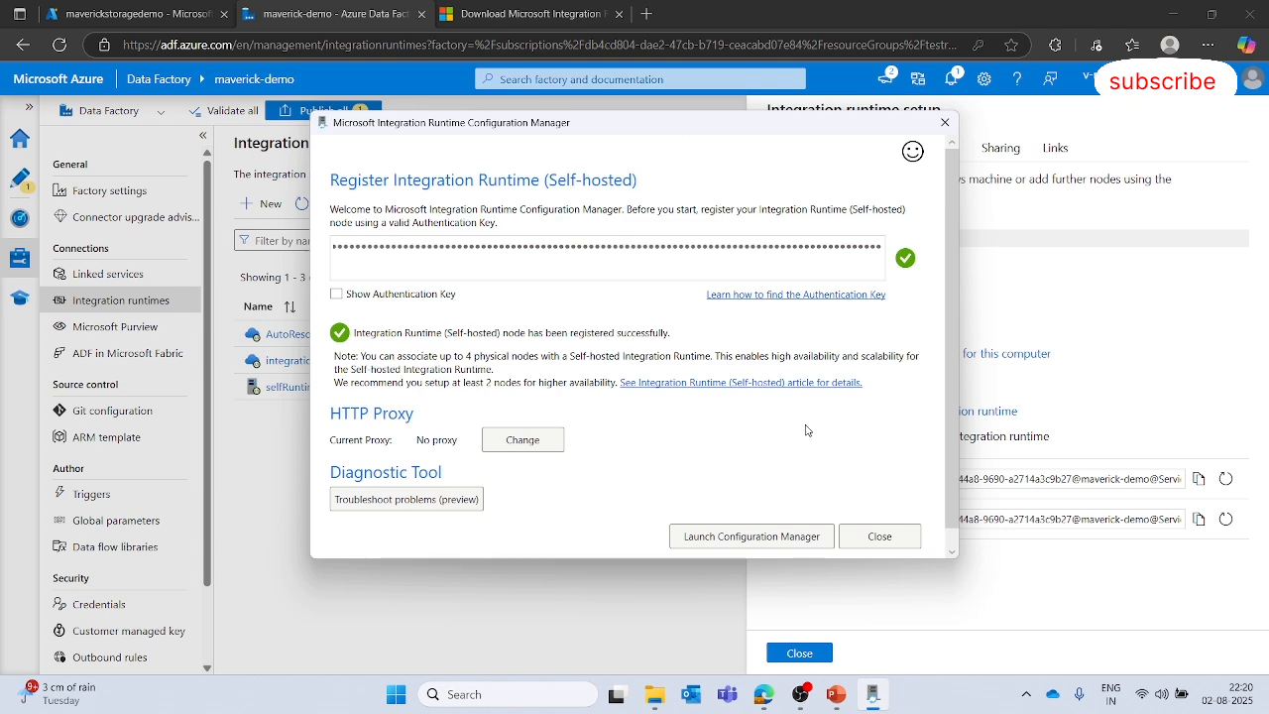
- Dismiss the registration dialog and close the integrationRuntime2 setup pane
left_click_drag(683, 125, 692, 268)
left_click(610, 118)
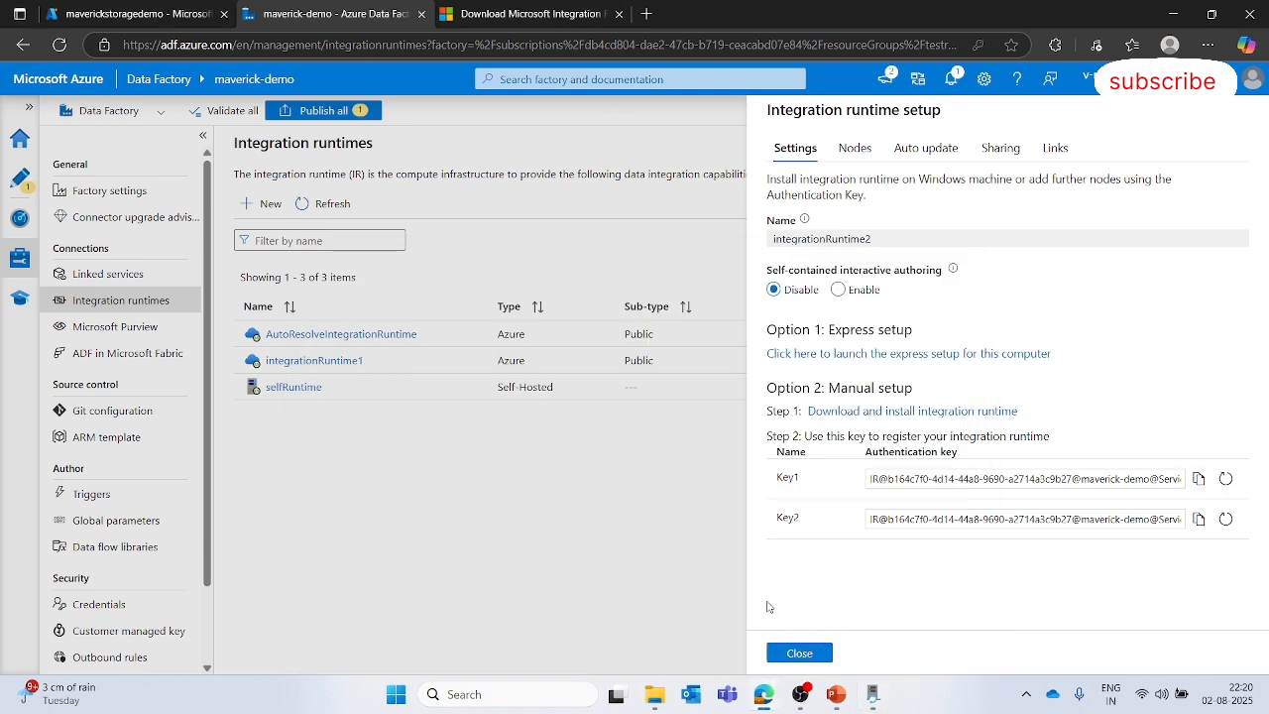
left_click(800, 652)
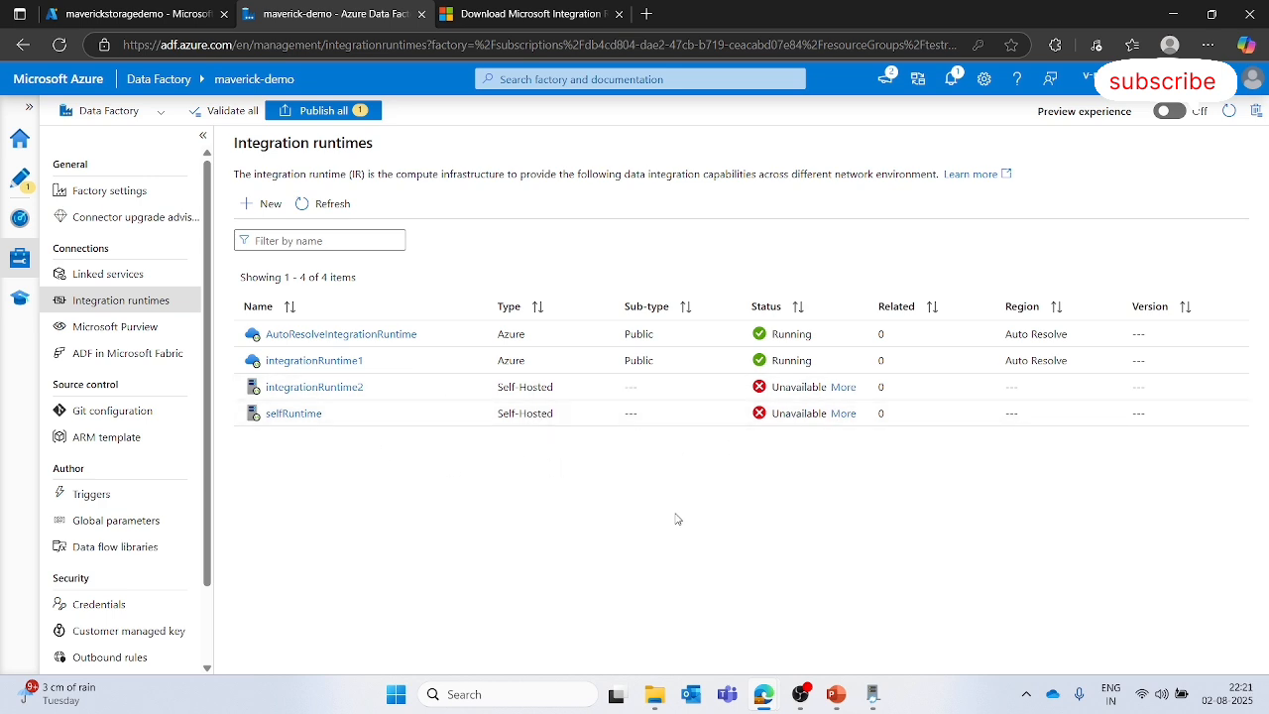
- Launch the Configuration Manager to check the self-hosted node's status, then close it
left_click(873, 570)
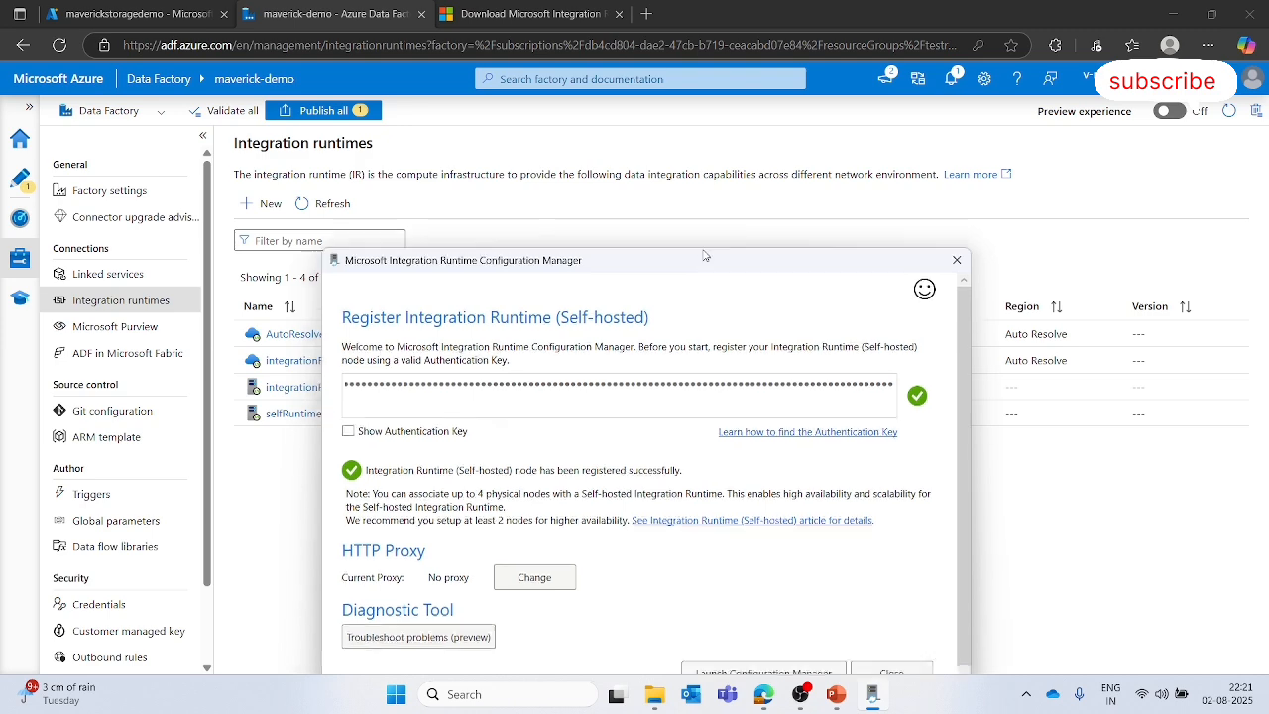
left_click(753, 507)
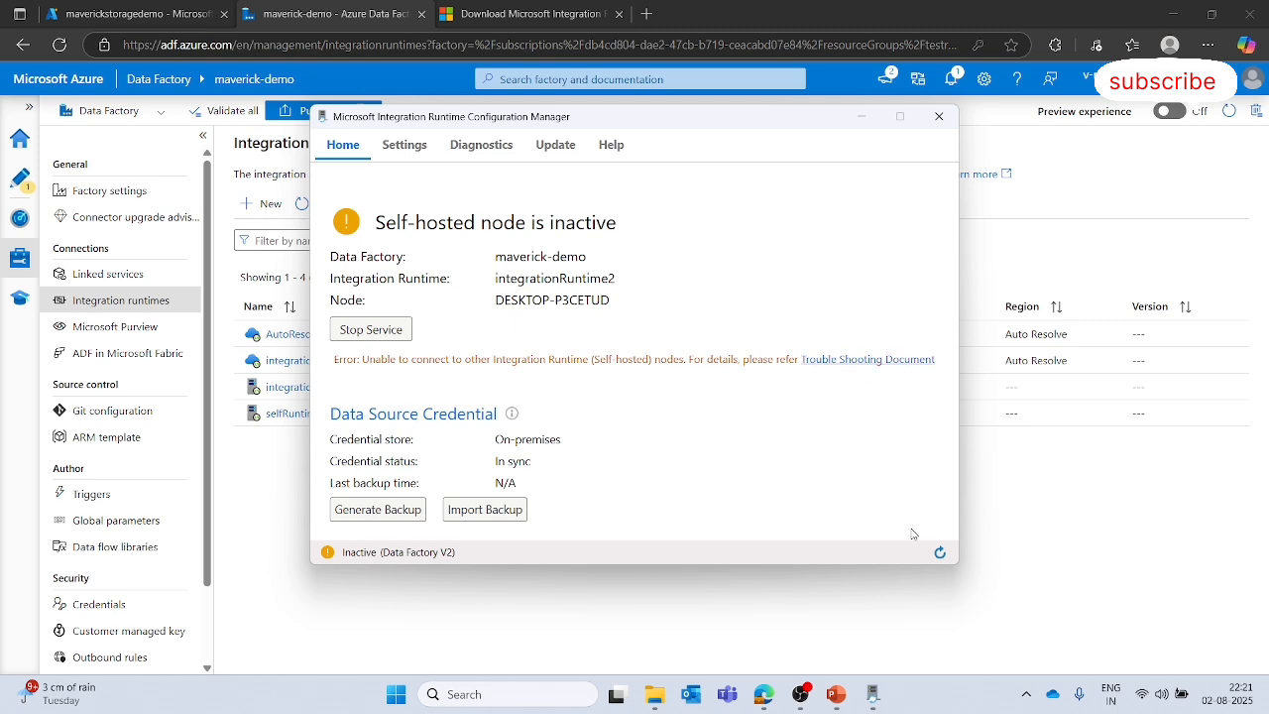
left_click(940, 553)
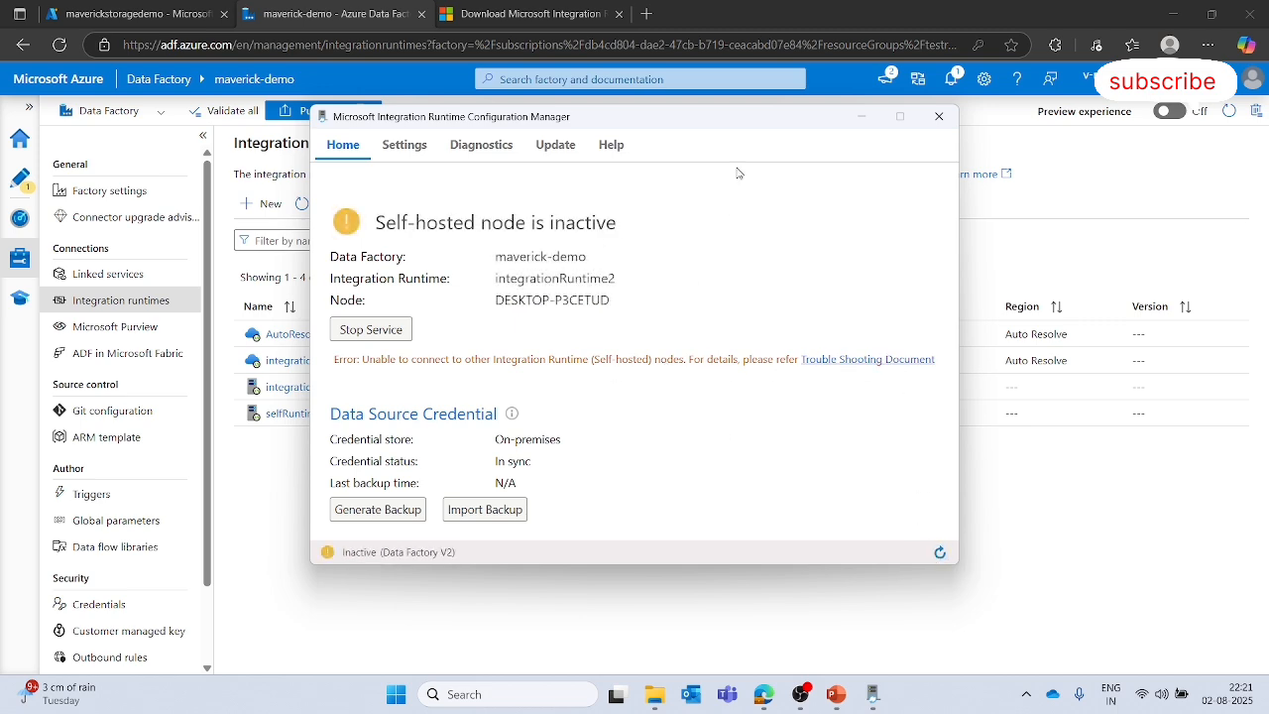
left_click_drag(748, 119, 848, 138)
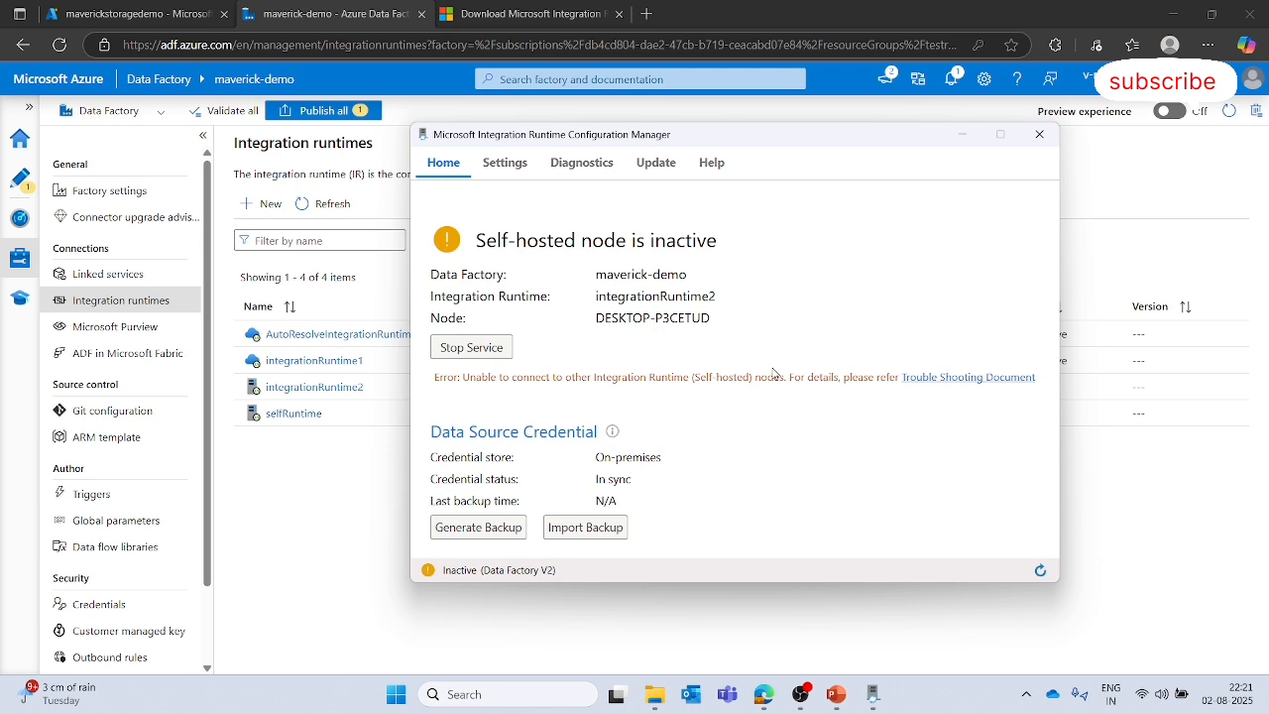
left_click(1041, 136)
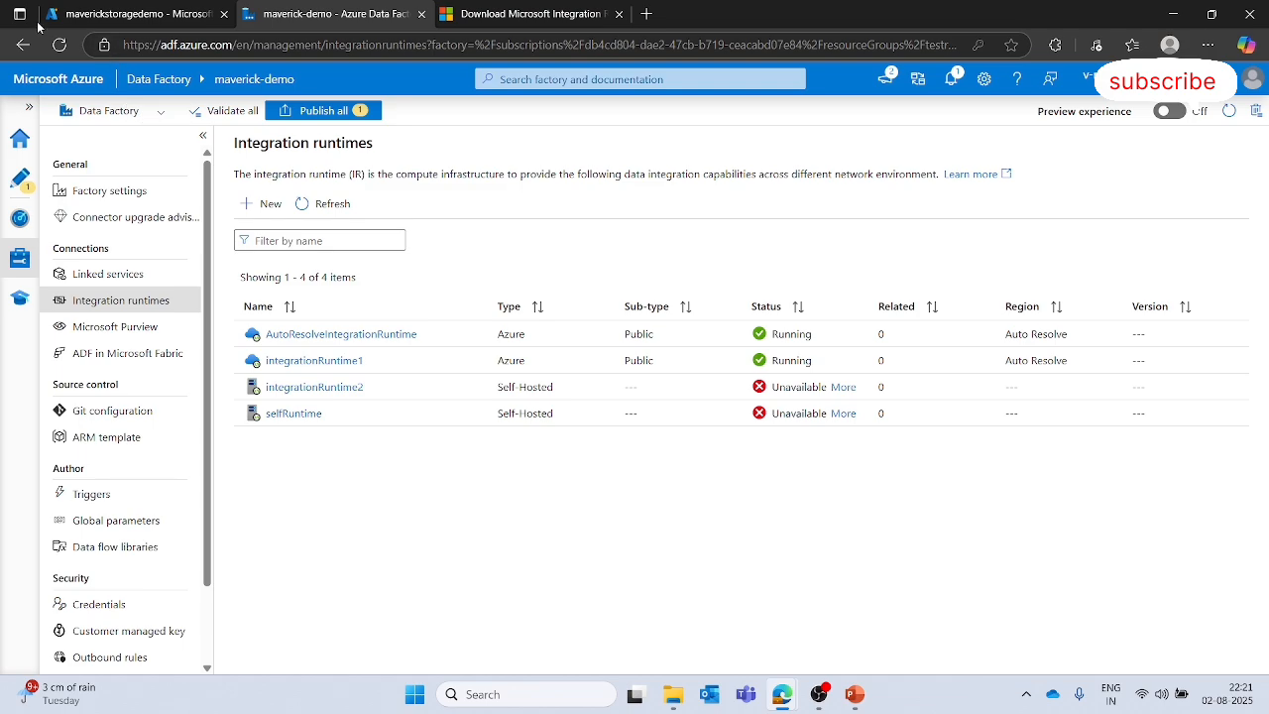
- Reload the Data Factory page to refresh the integration runtimes' status
left_click_drag(38, 22, 1, 1)
left_click(577, 18)
left_click(59, 46)
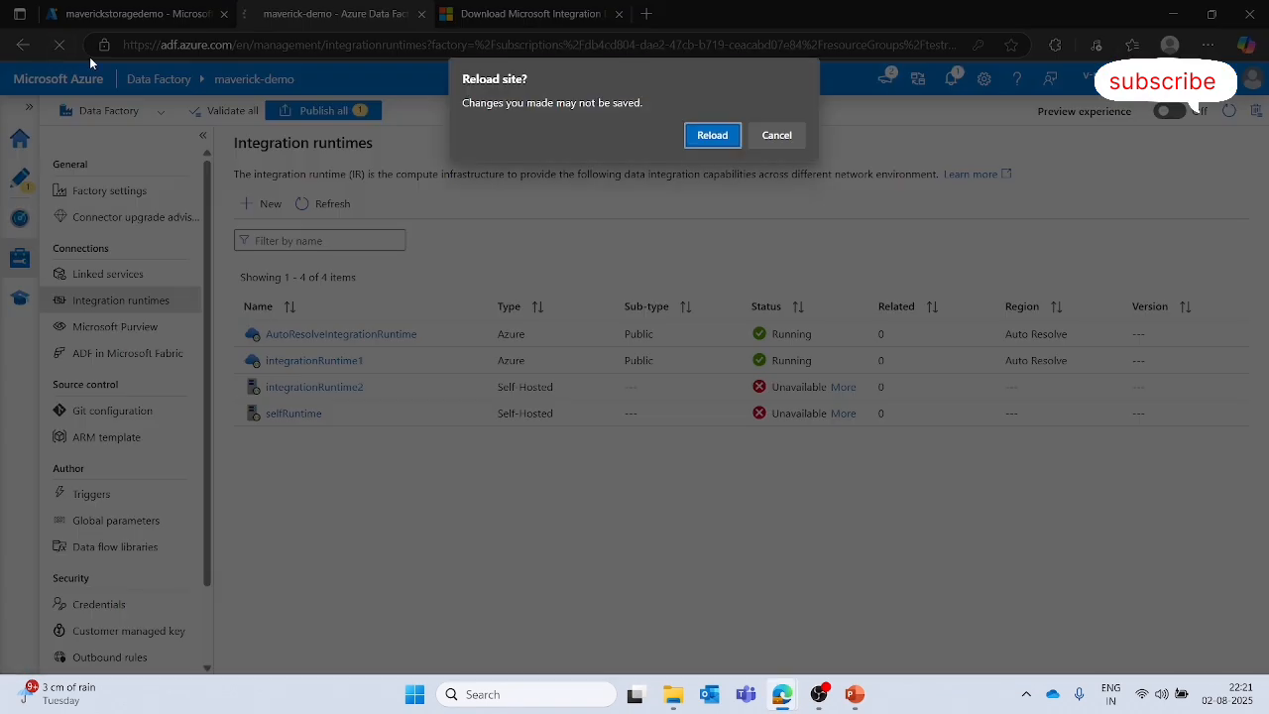
left_click(711, 133)
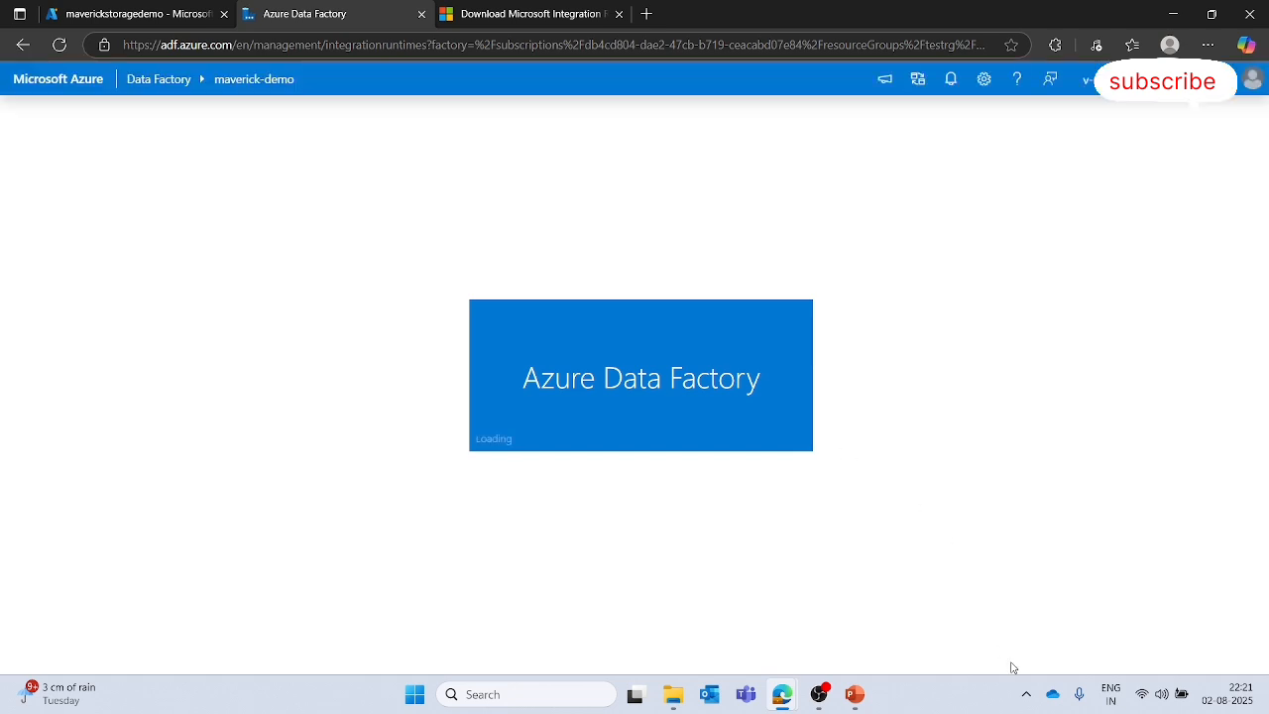
left_click(1026, 694)
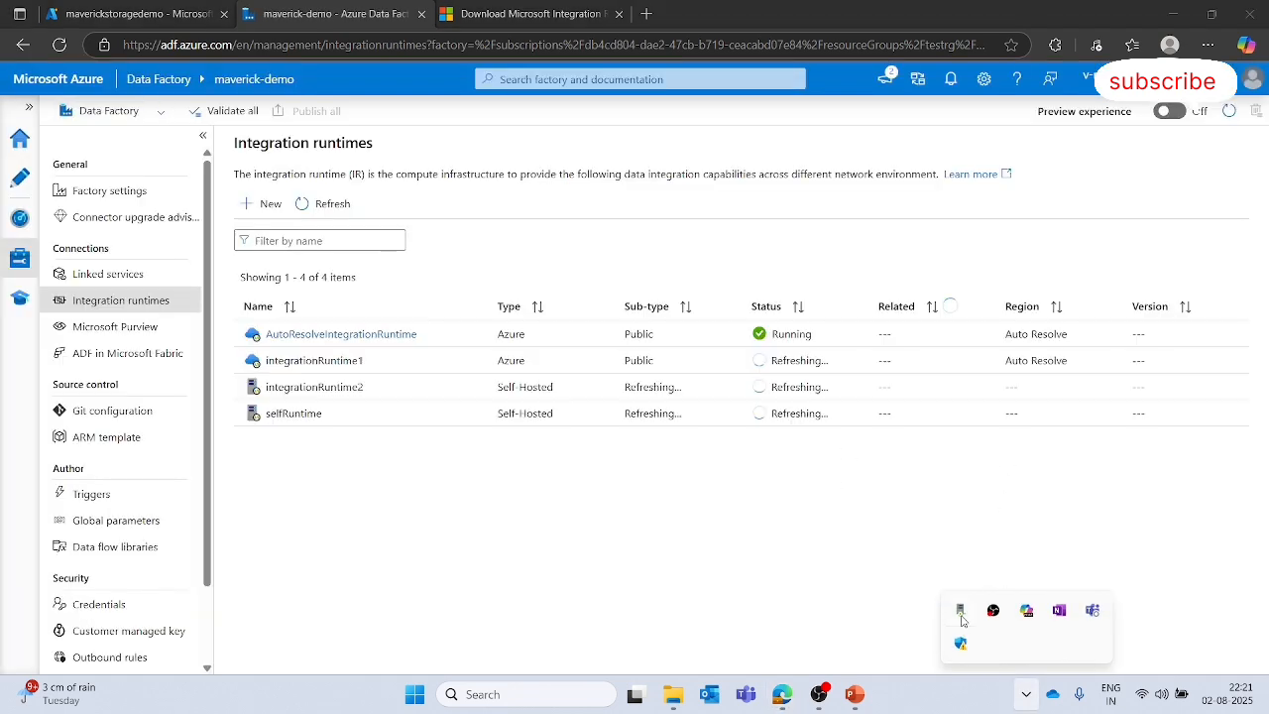
left_click(573, 558)
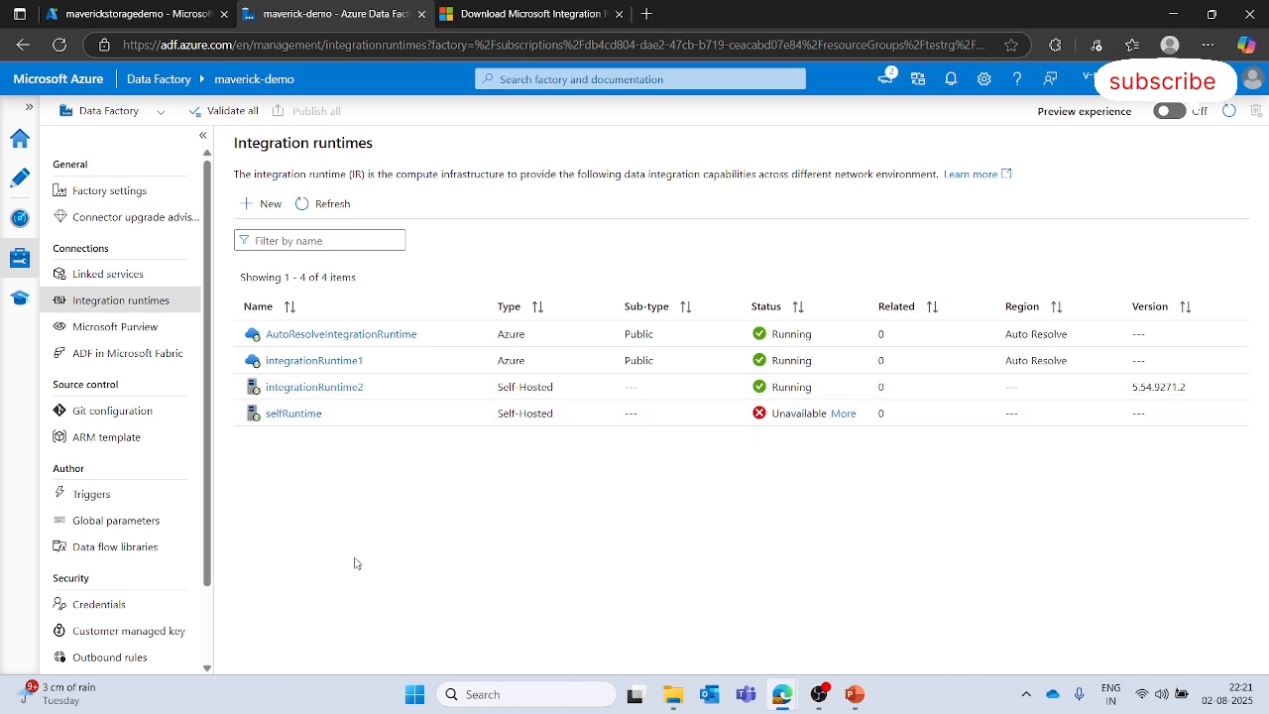
- Create a new pipeline and add a Copy data activity to its canvas
left_click(20, 176)
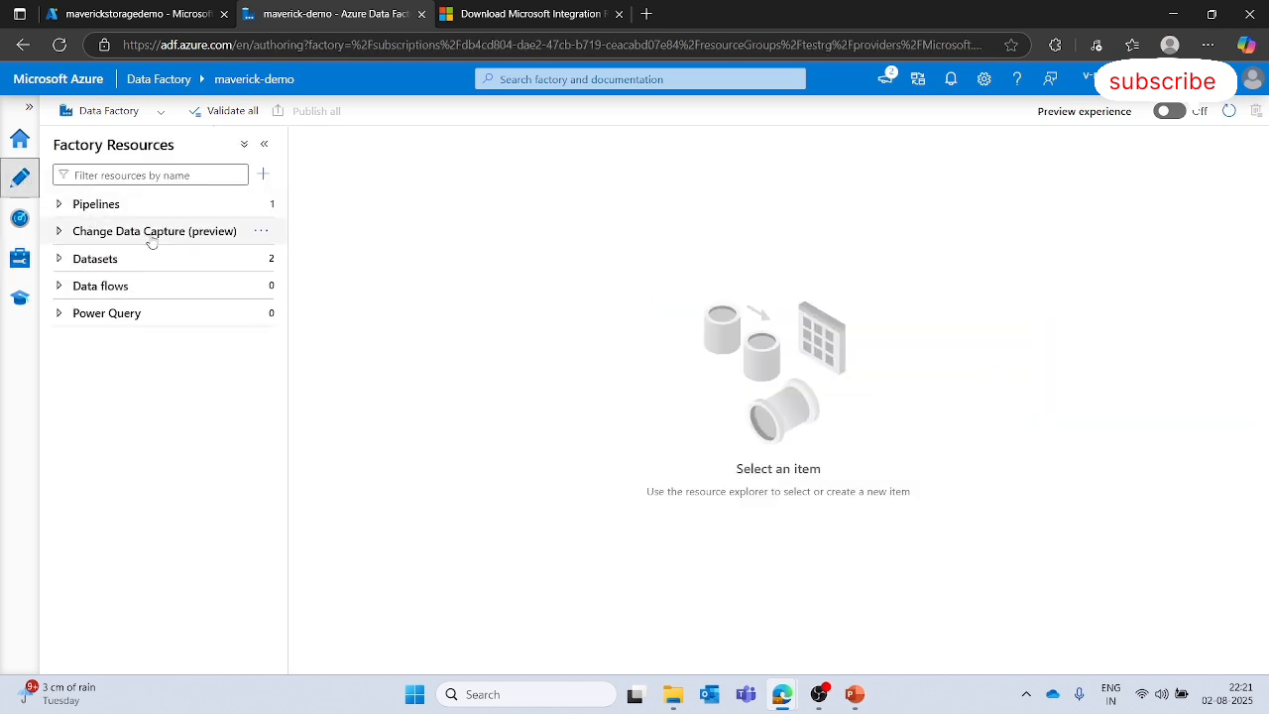
left_click(262, 204)
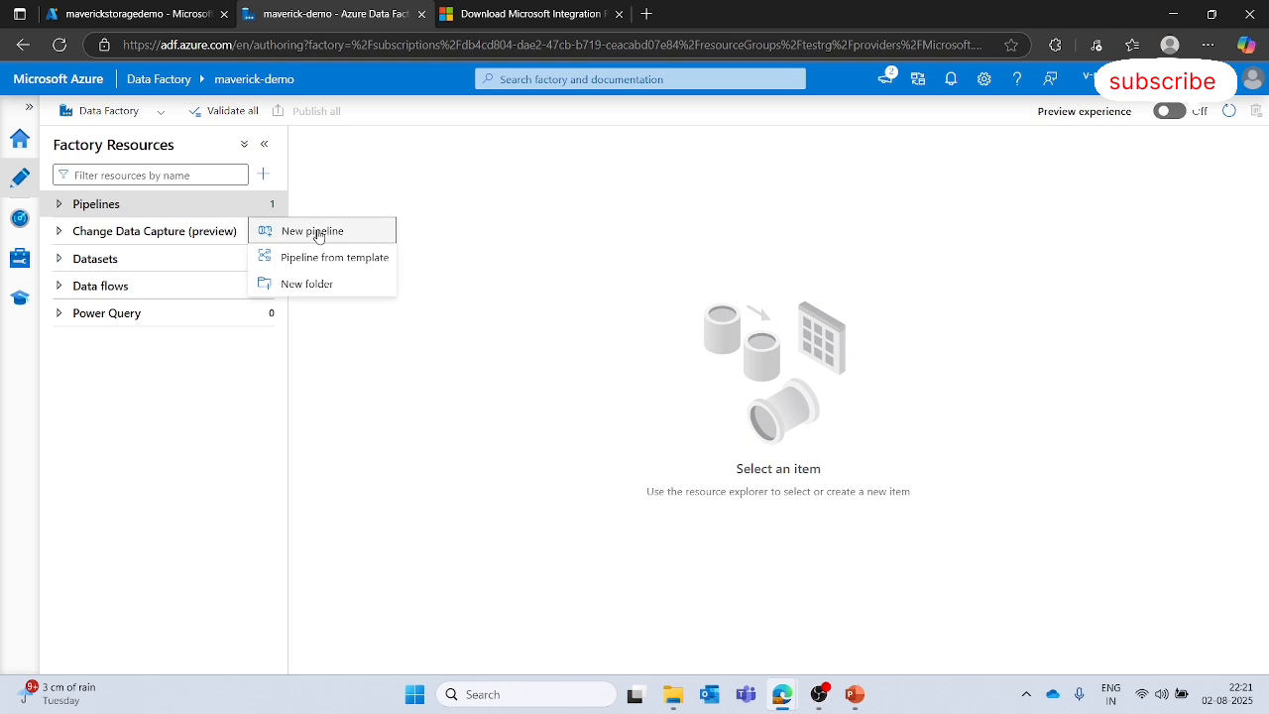
left_click(317, 231)
left_click(401, 199)
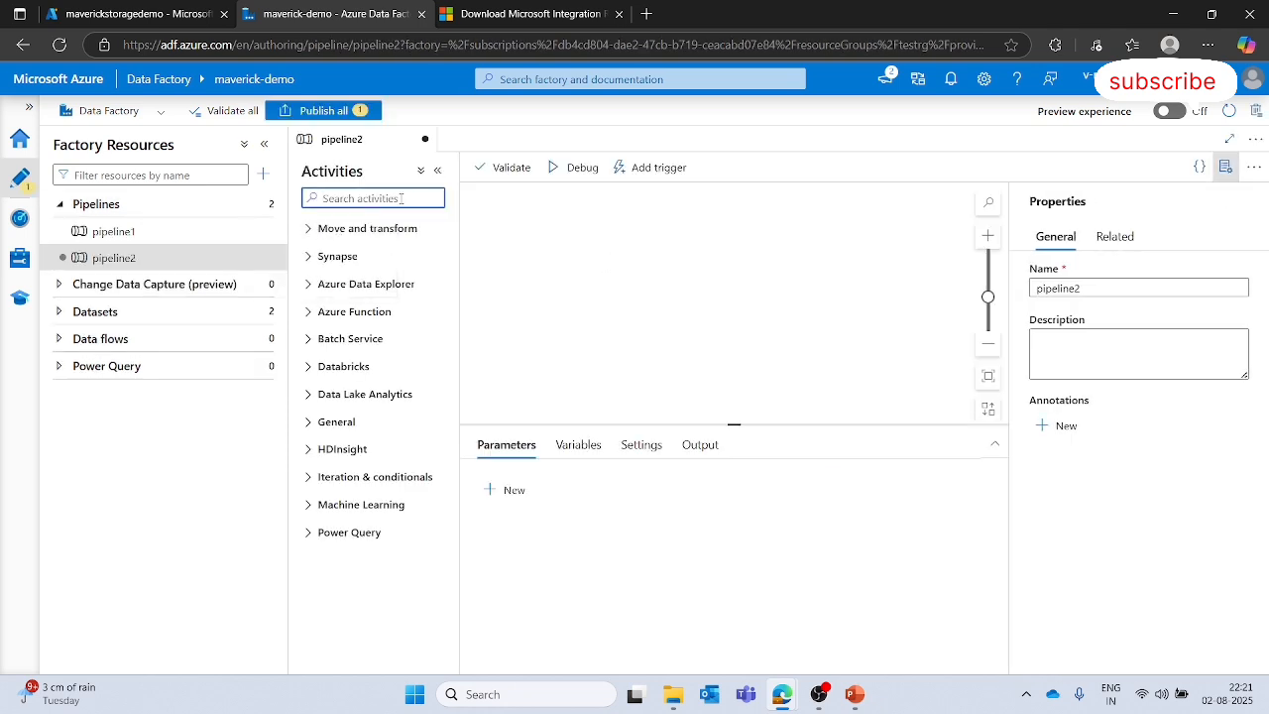
type("copy")
left_click_drag(401, 257, 730, 238)
- Start a new source dataset for the copy activity using Azure Blob Storage and DelimitedText format
left_click(1223, 170)
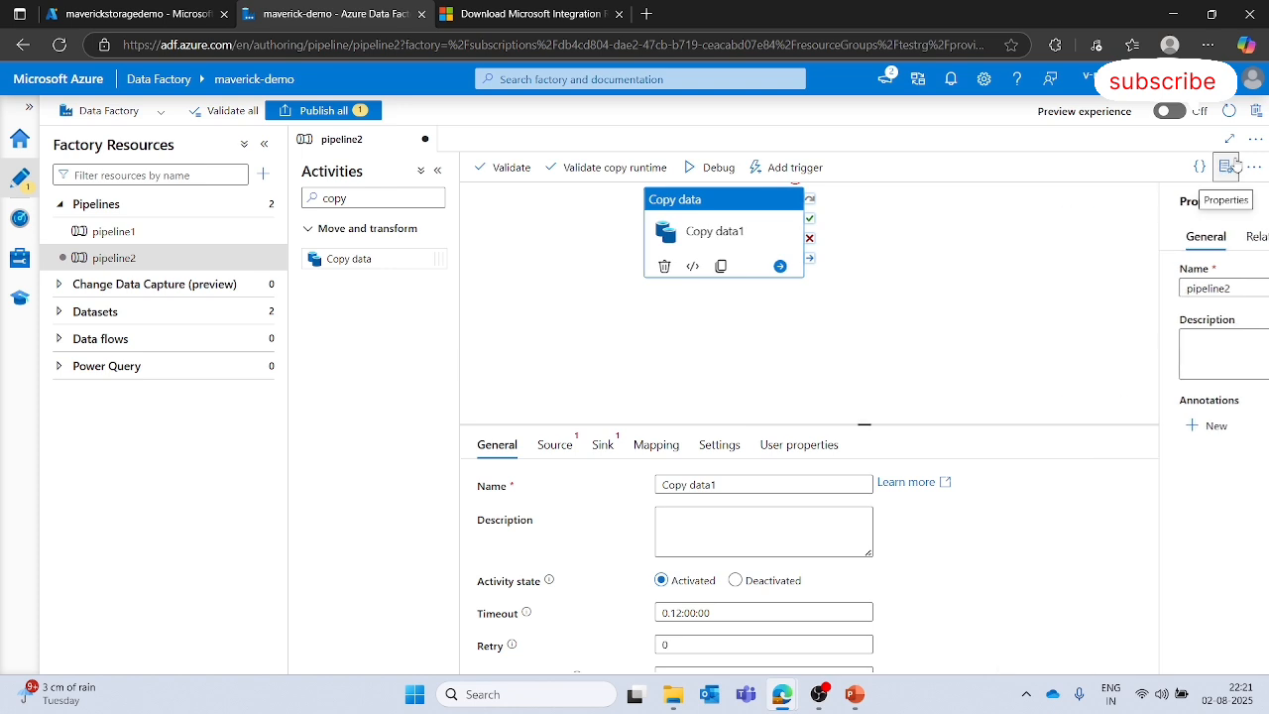
left_click(558, 444)
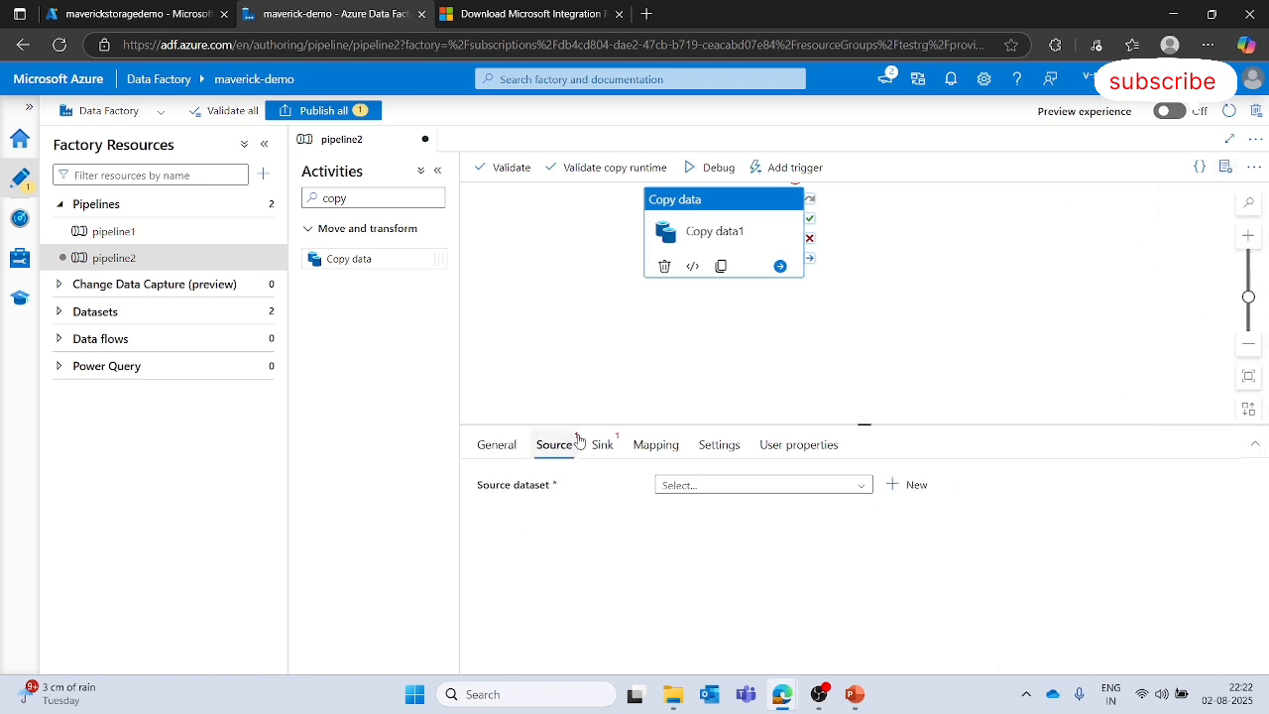
left_click(908, 485)
scroll(851, 477, "down", 2)
left_click(851, 477)
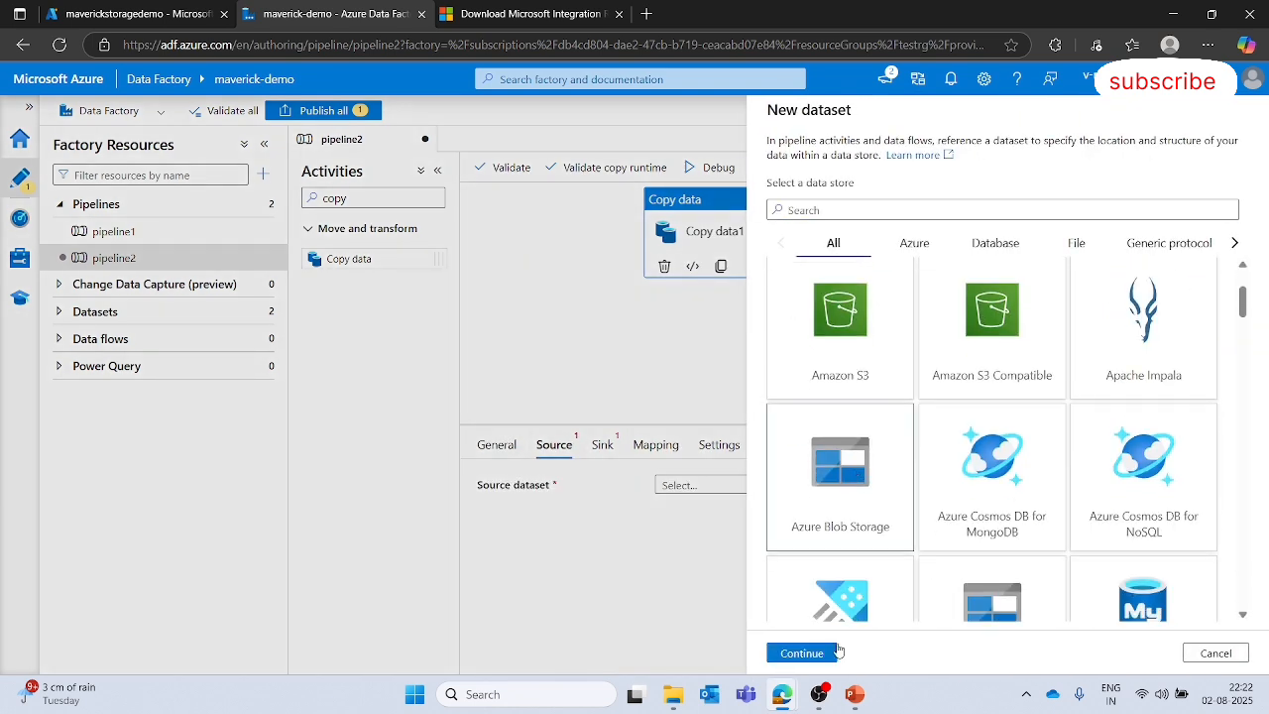
left_click(799, 654)
left_click(1127, 246)
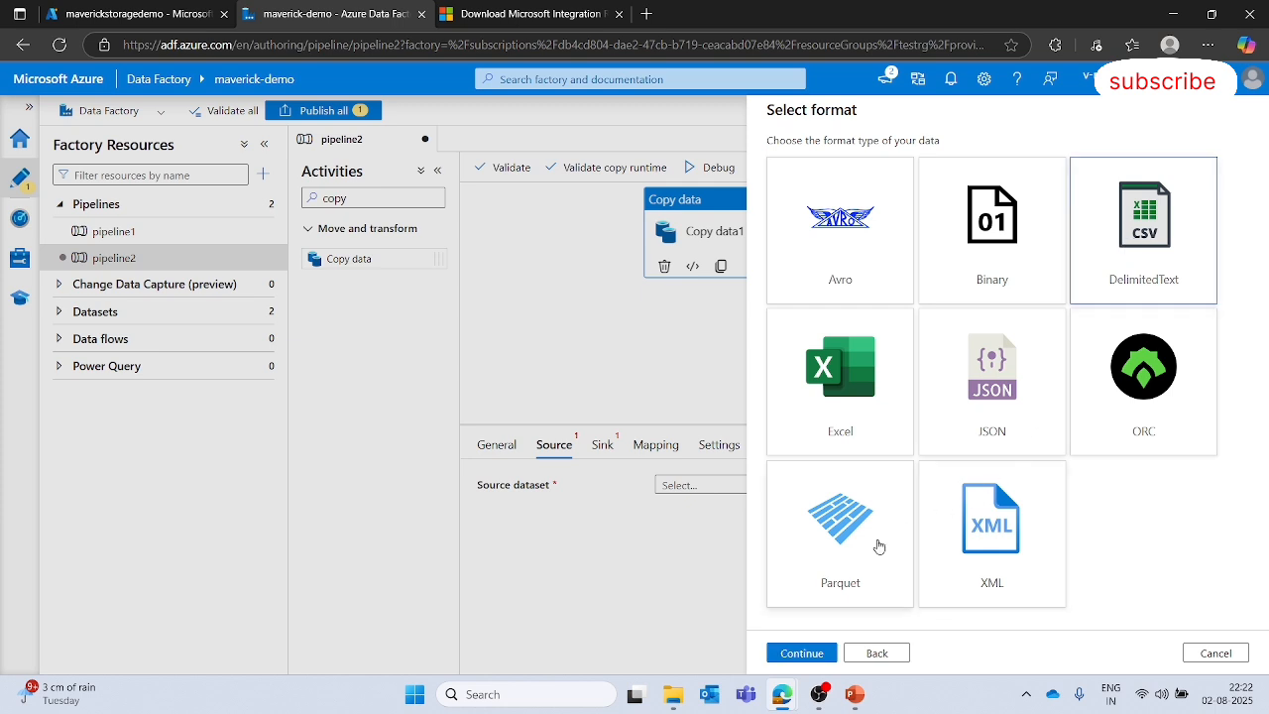
left_click(799, 654)
- Create a new linked service for the dataset and name it linked_service_shir_source
left_click(900, 212)
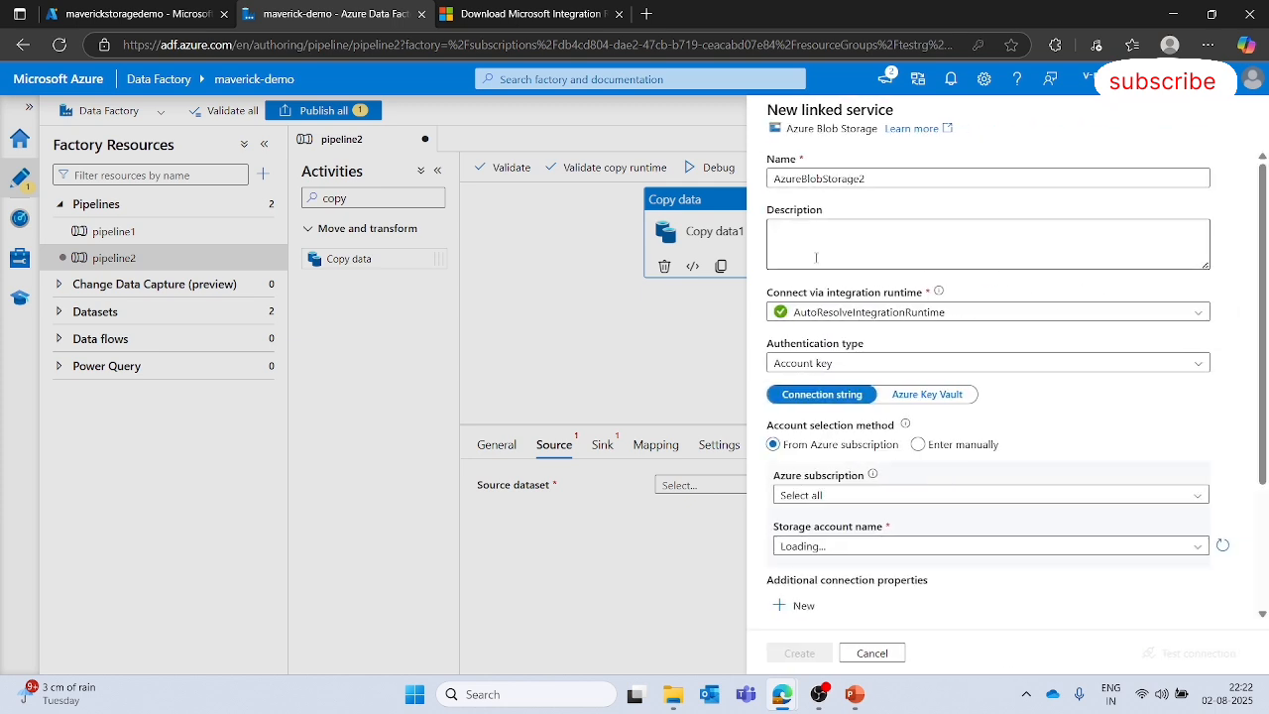
left_click(876, 177)
double_click(875, 176)
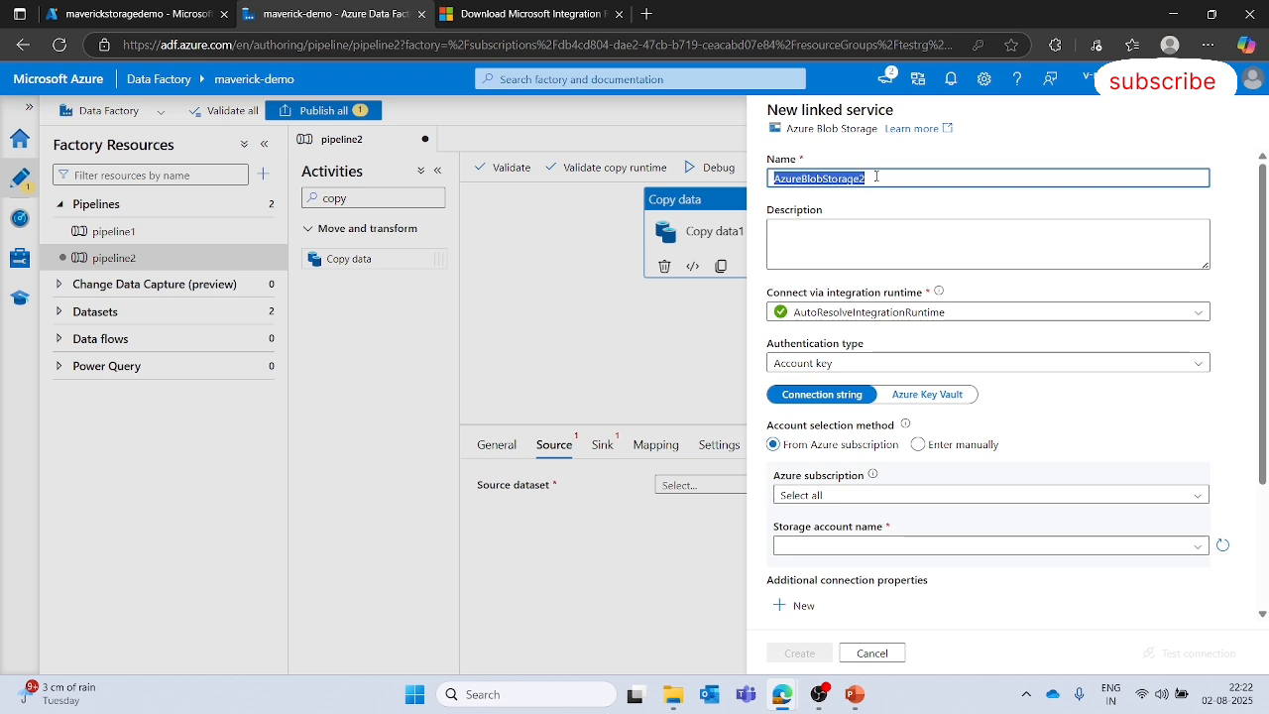
key("BackSpace")
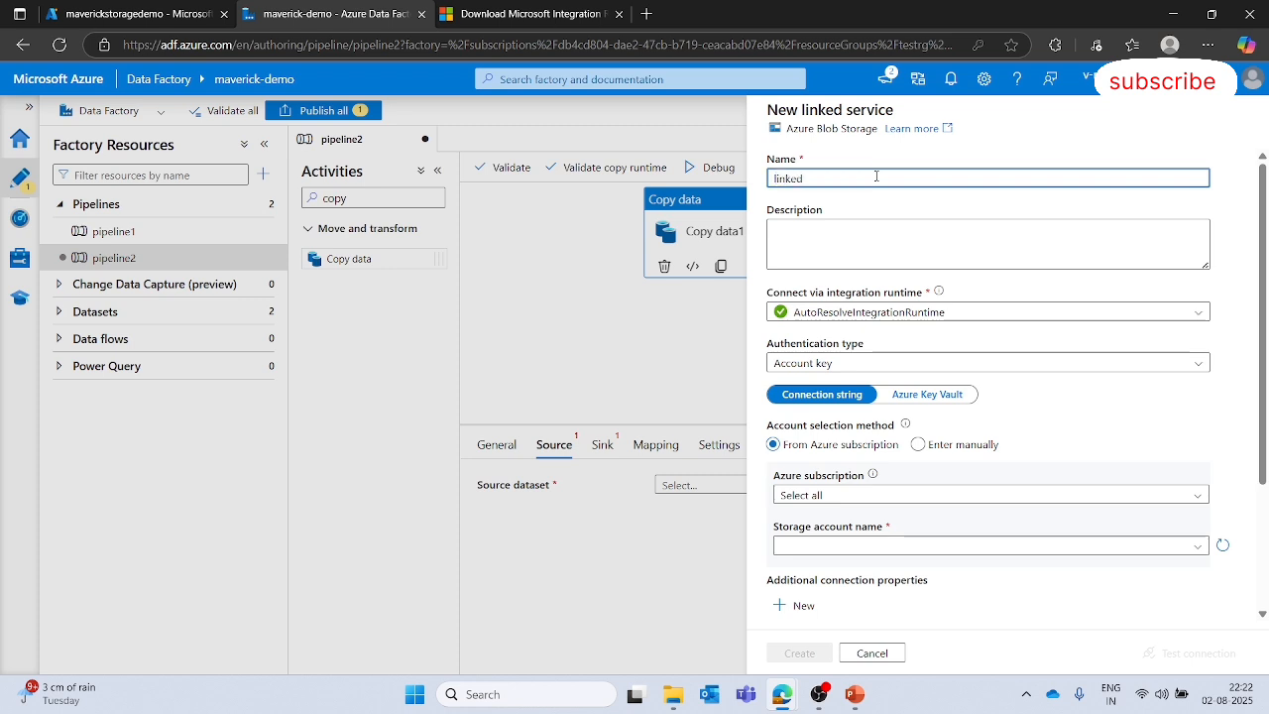
type("linked_sc")
type("rvice_shir")
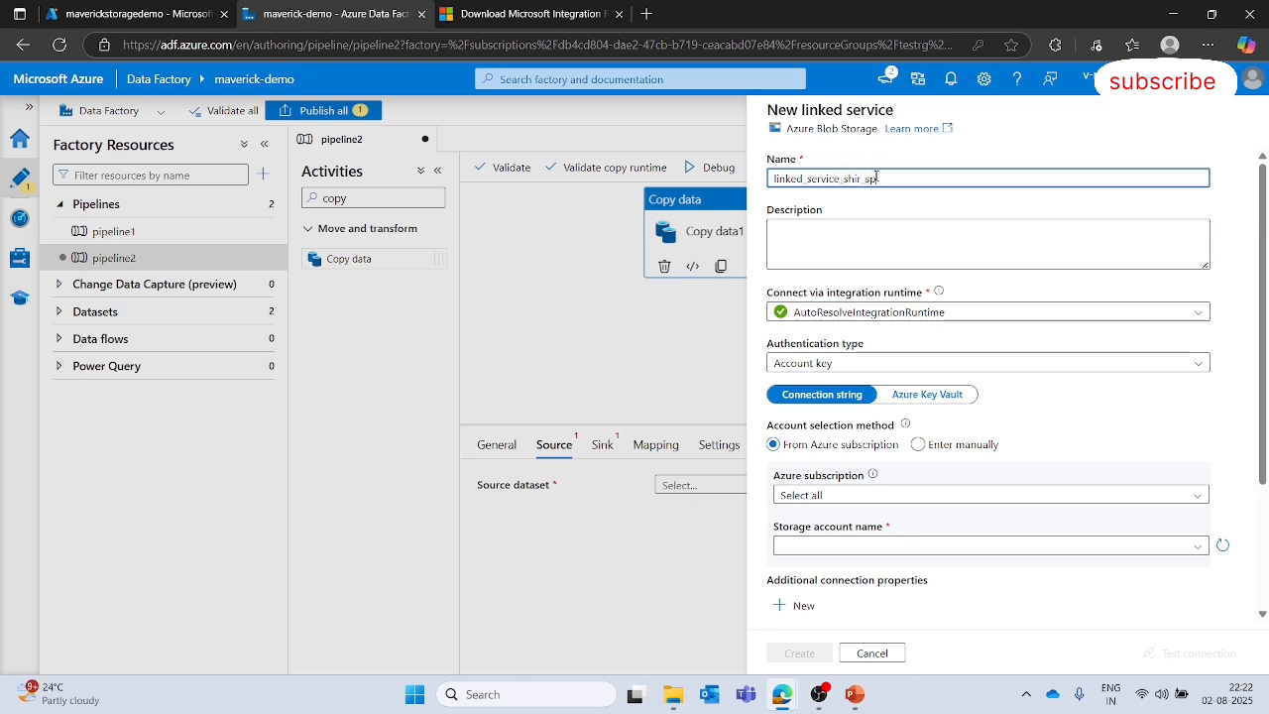
type("_source")
- Select maverickstoragedemo as the storage account and connect the linked service via integrationRuntime2
left_click(990, 544)
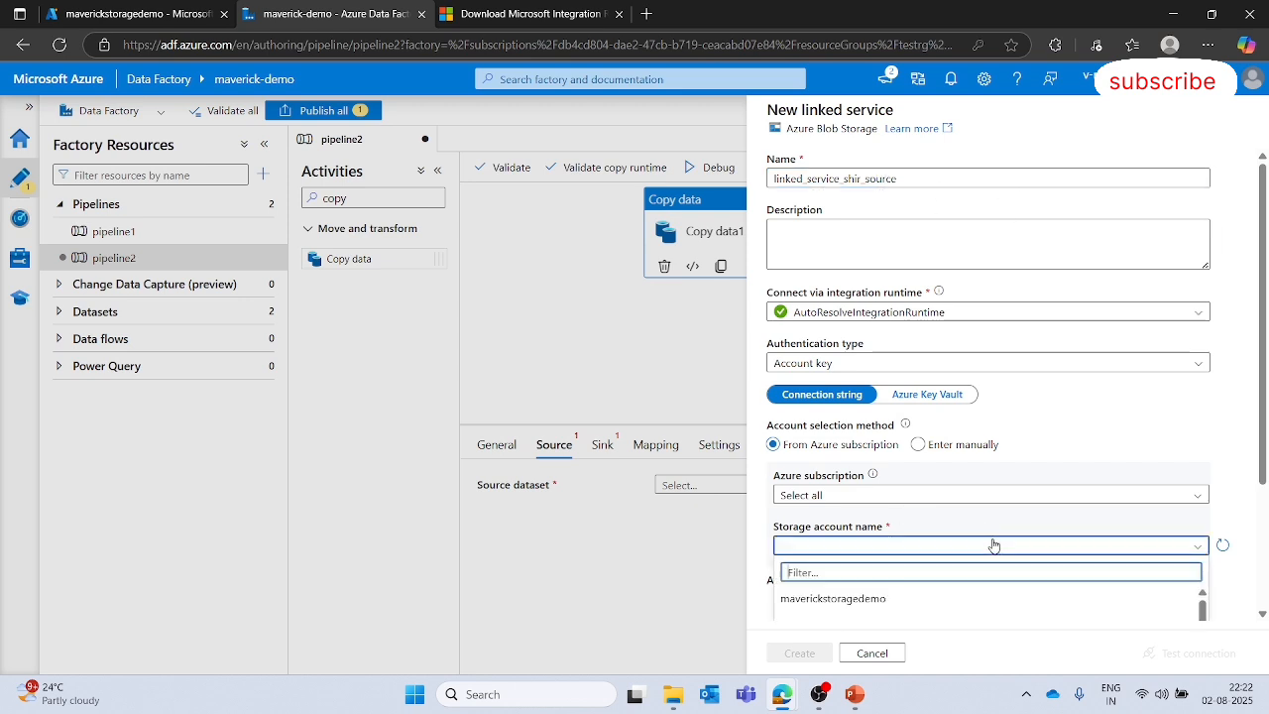
scroll(974, 455, "down", 2)
left_click(941, 431)
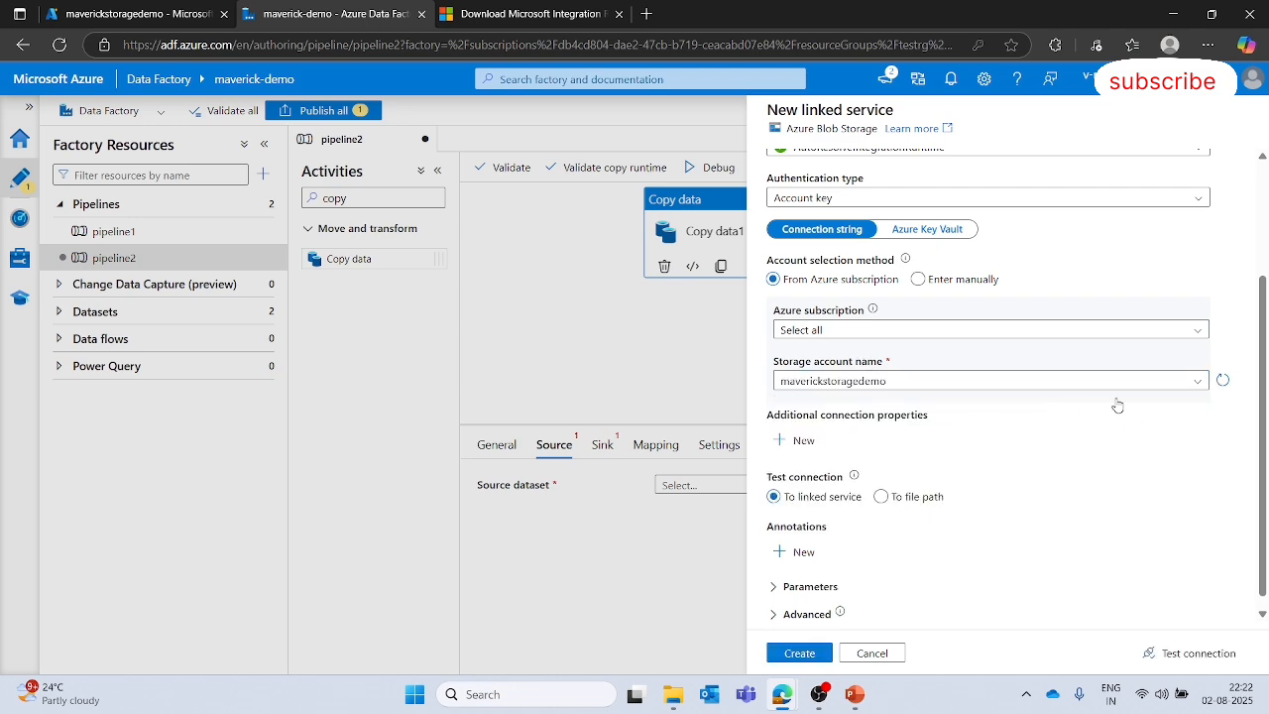
scroll(1087, 442, "up", 2)
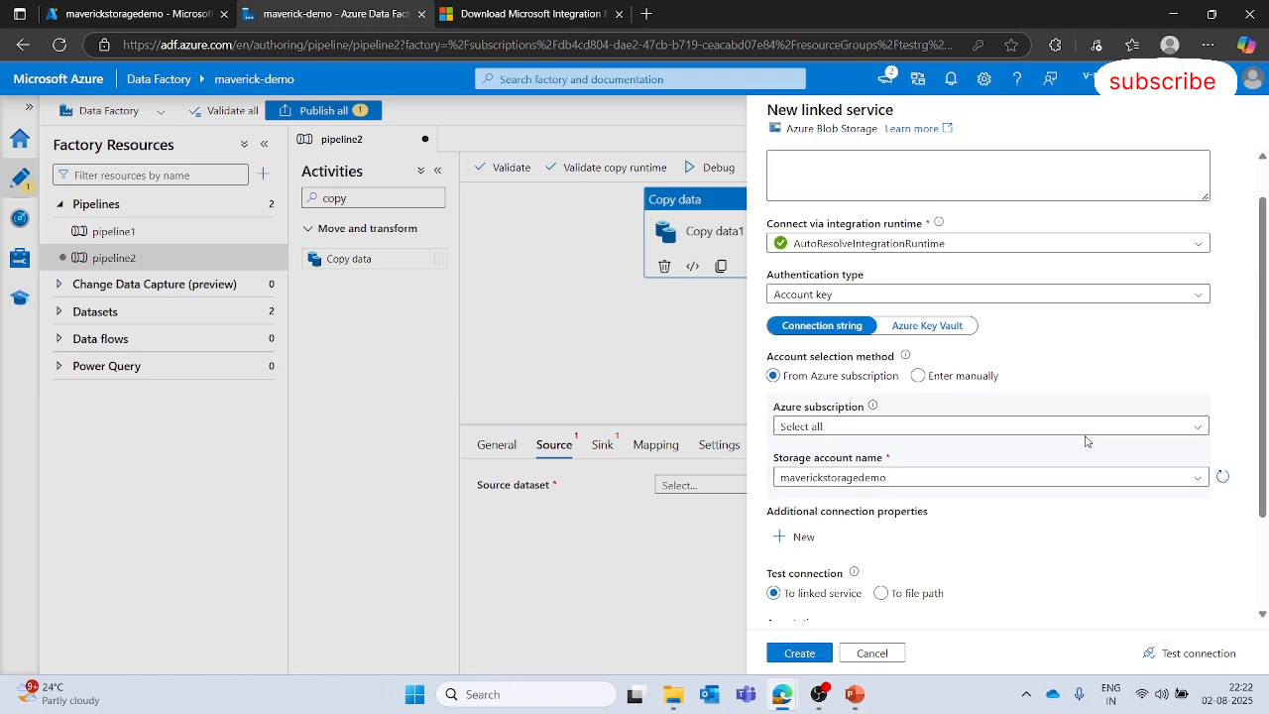
scroll(1086, 442, "up", 1)
left_click(1055, 312)
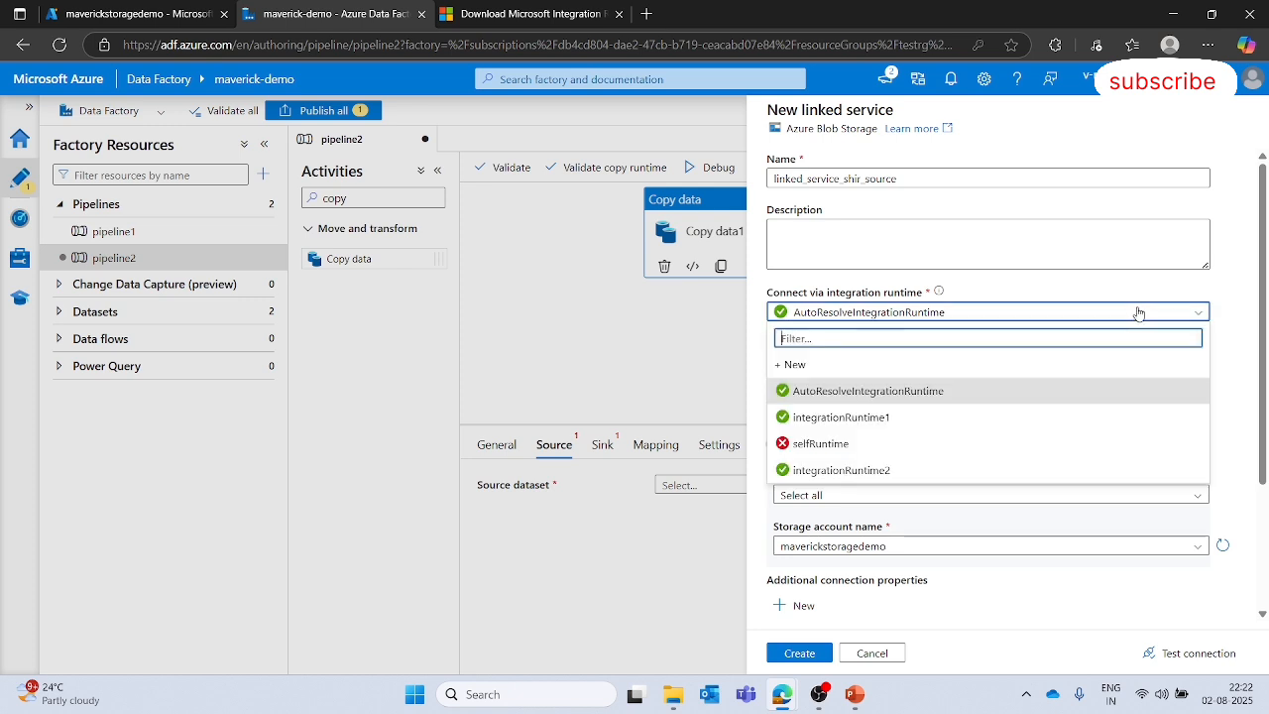
left_click(873, 470)
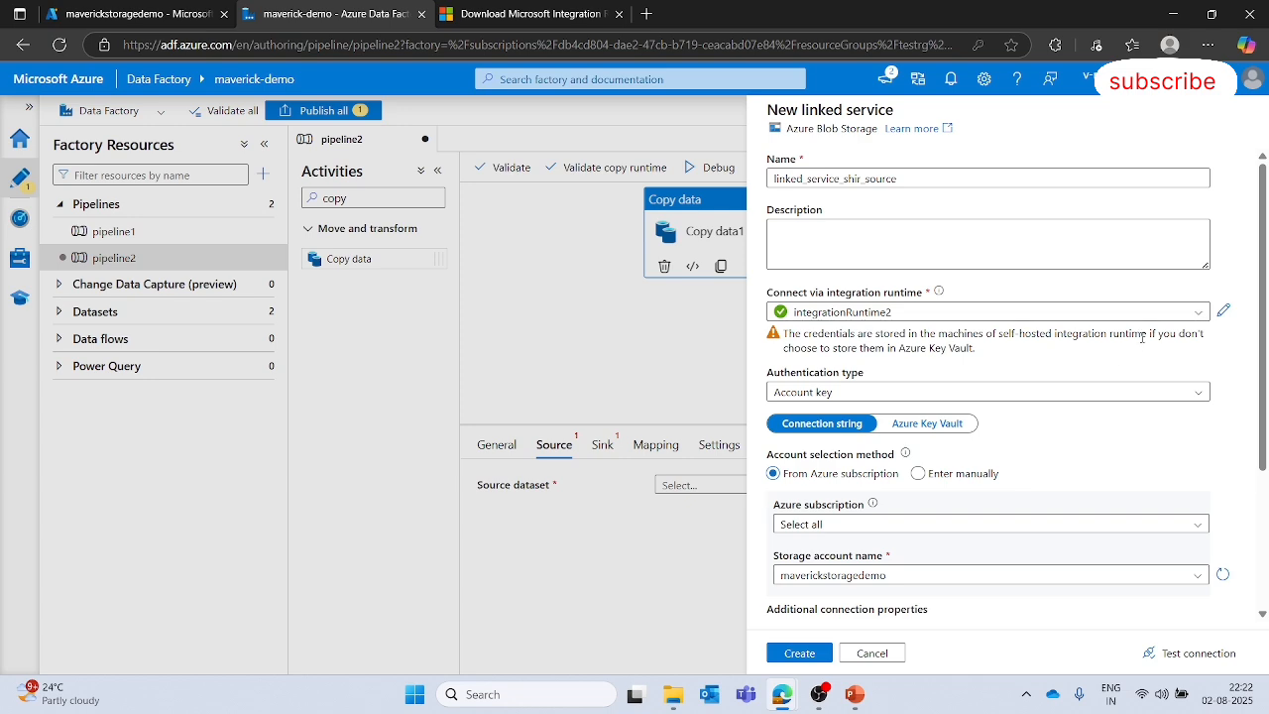
- Test the linked service connection
scroll(1194, 504, "down", 2)
left_click(1175, 655)
scroll(1110, 520, "up", 2)
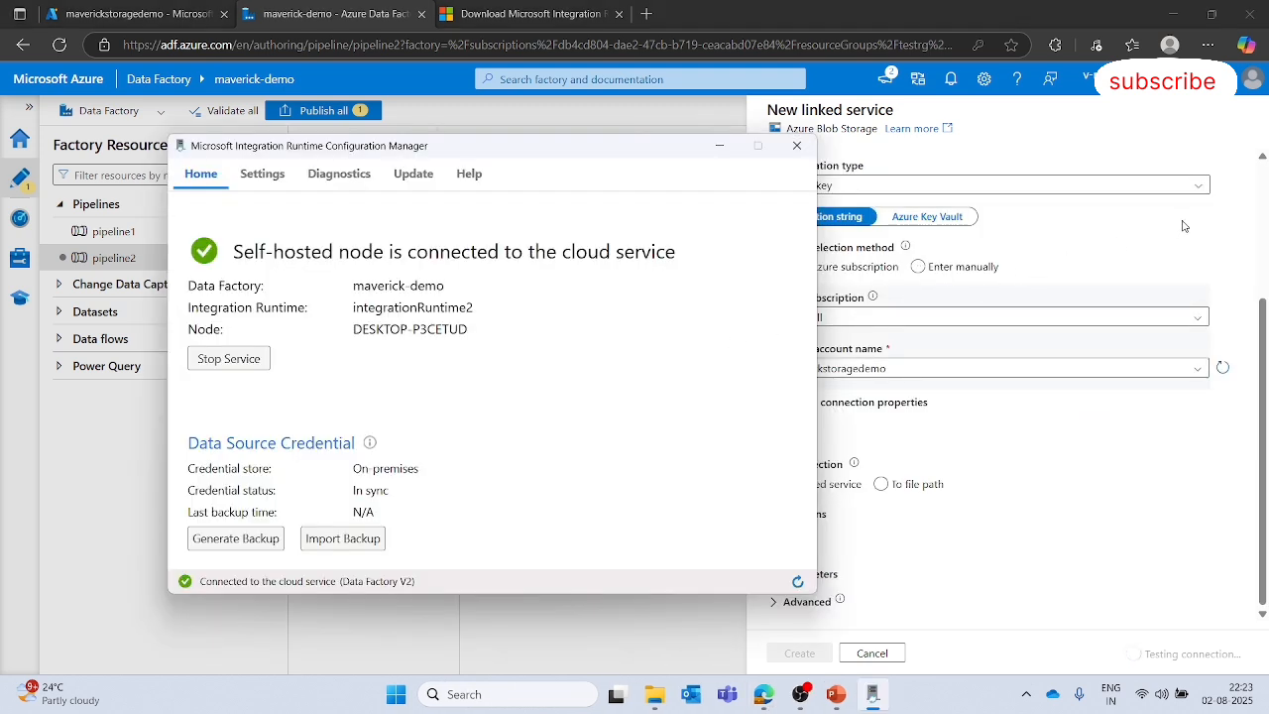
- Create the source linked service after reviewing its settings
left_click(1209, 258)
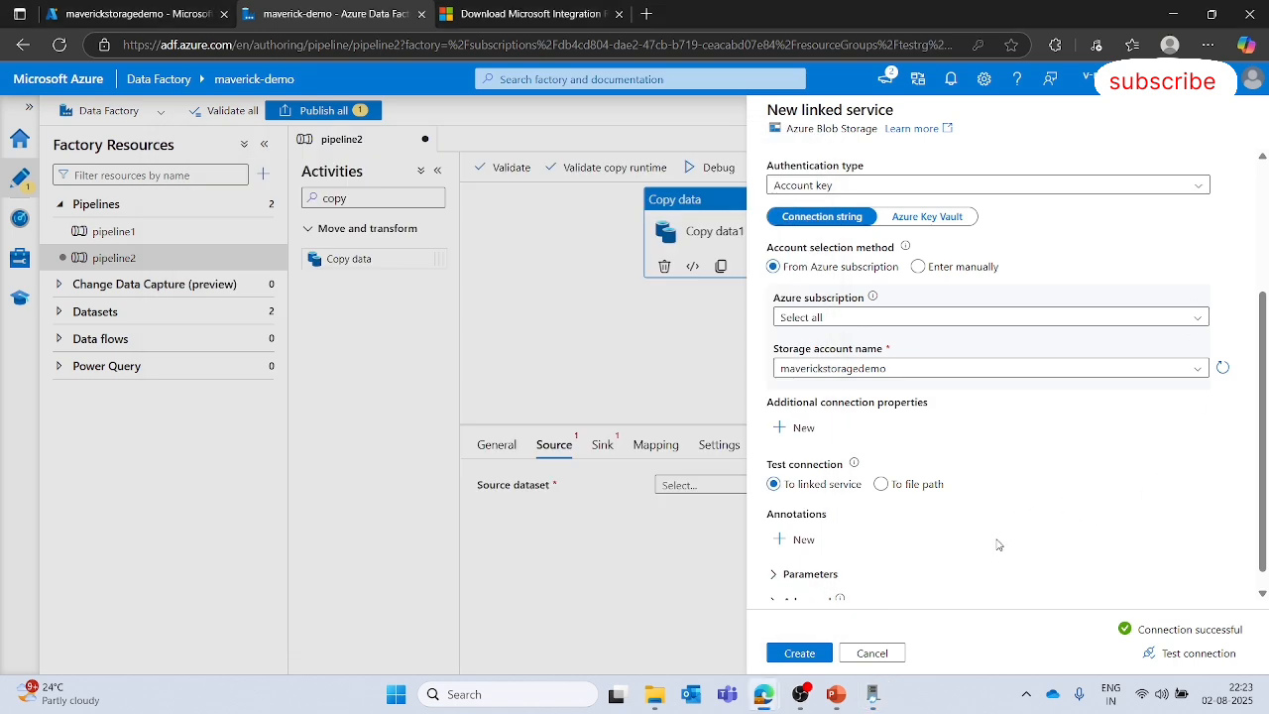
scroll(999, 544, "up", 3)
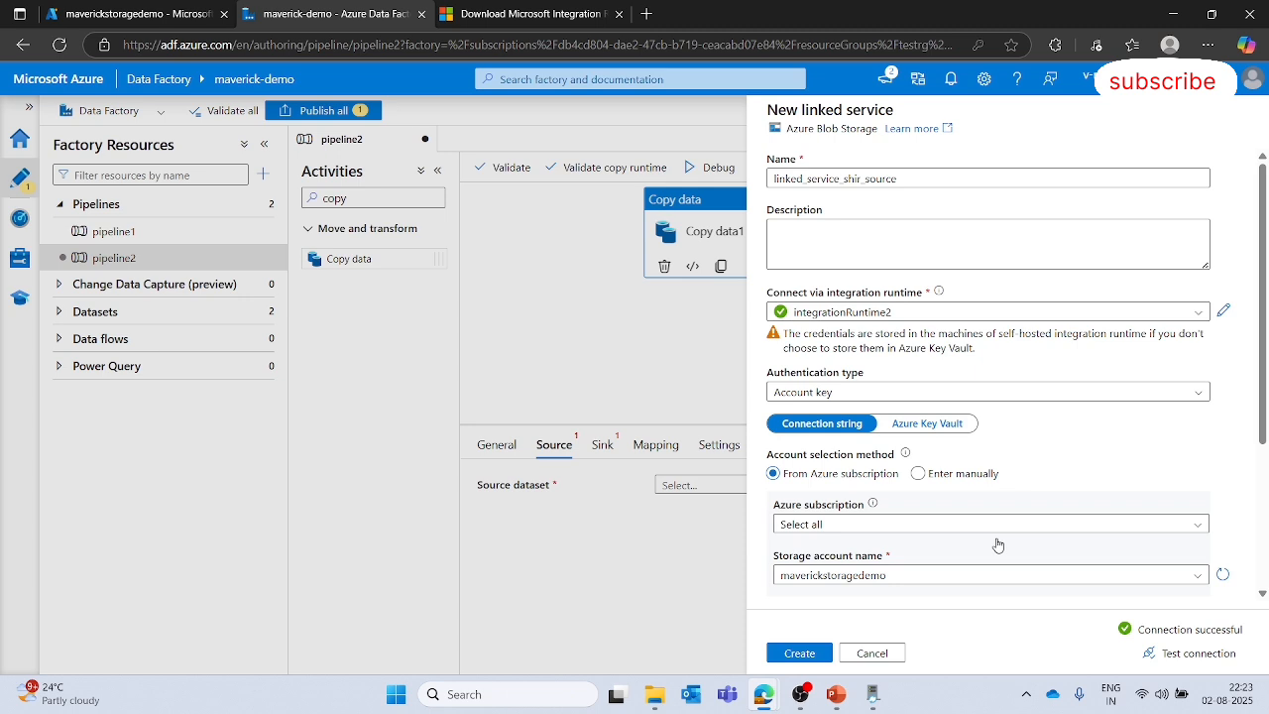
scroll(1098, 451, "down", 2)
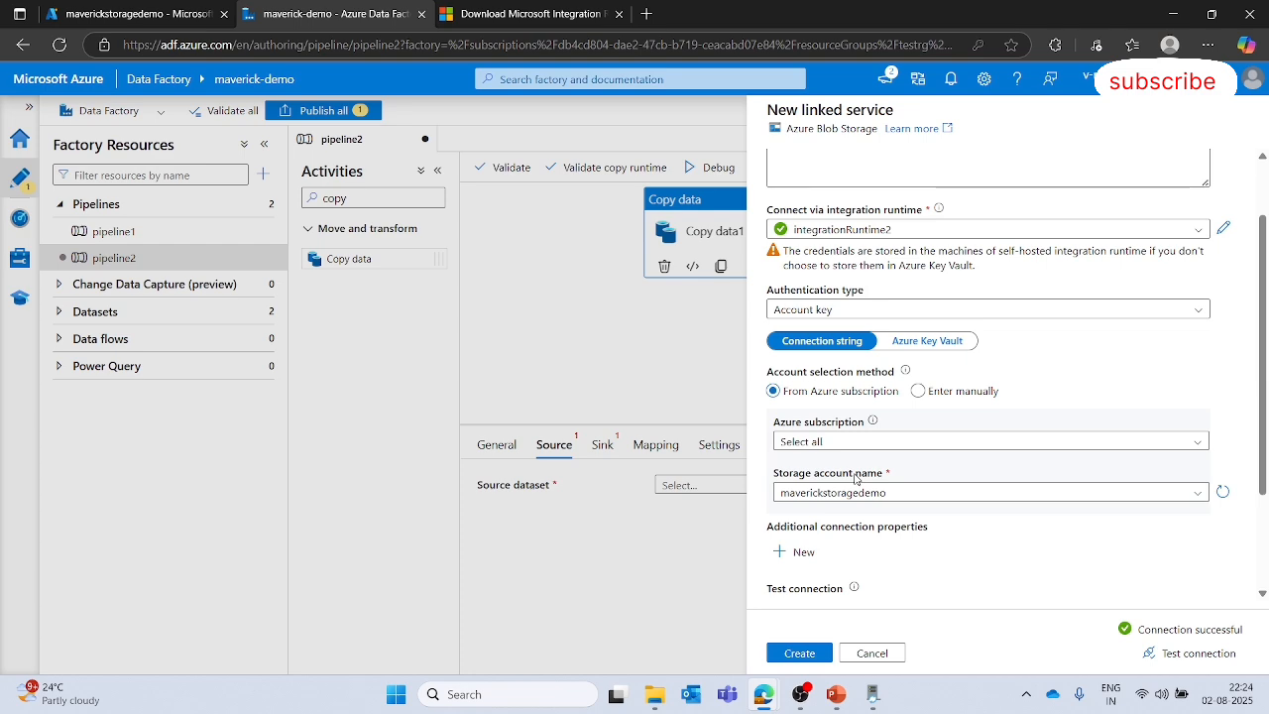
scroll(948, 520, "down", 1)
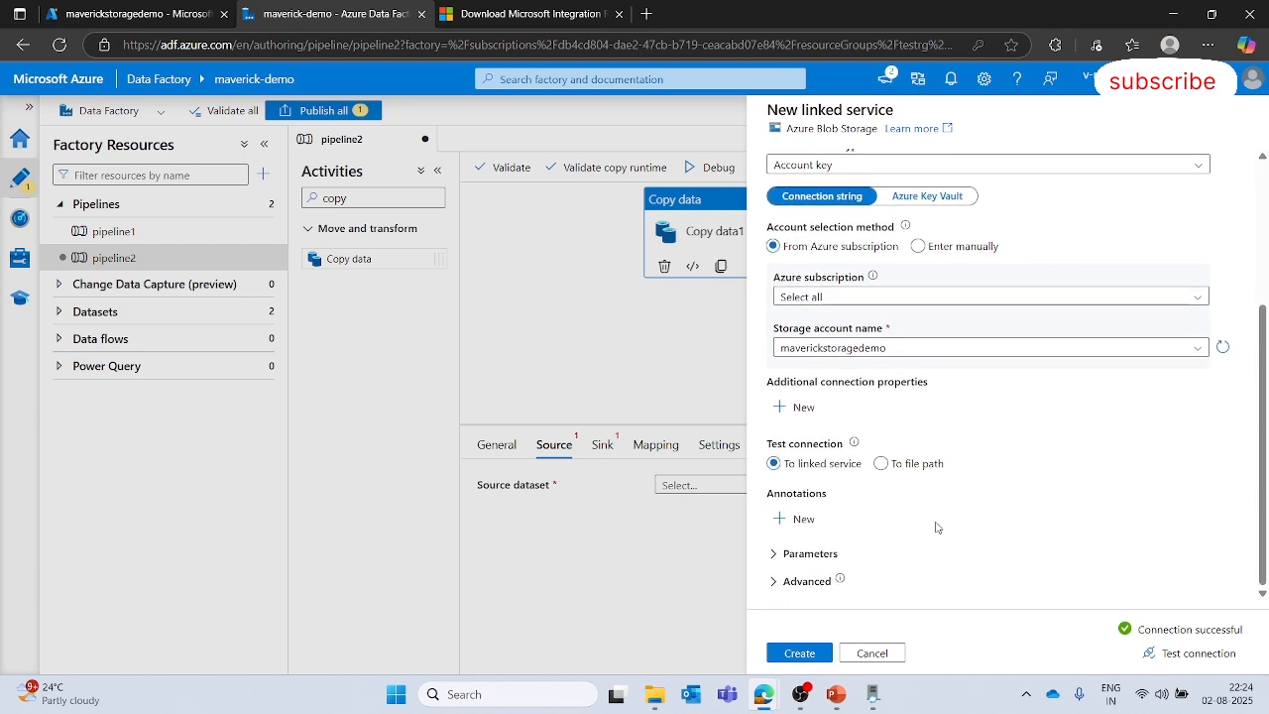
scroll(950, 511, "up", 3)
scroll(942, 523, "down", 2)
left_click(819, 663)
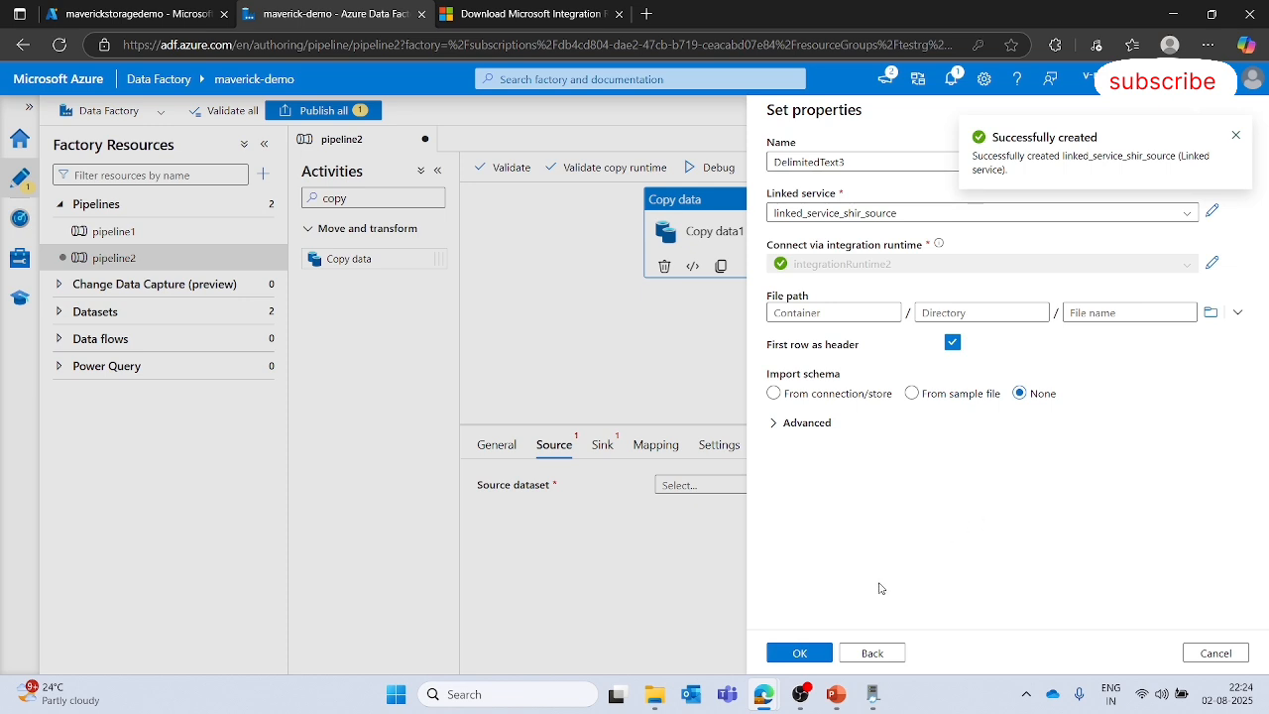
- Set the source dataset's file path to flight_data.csv in the input-shir container and finish creating the dataset
left_click(1211, 312)
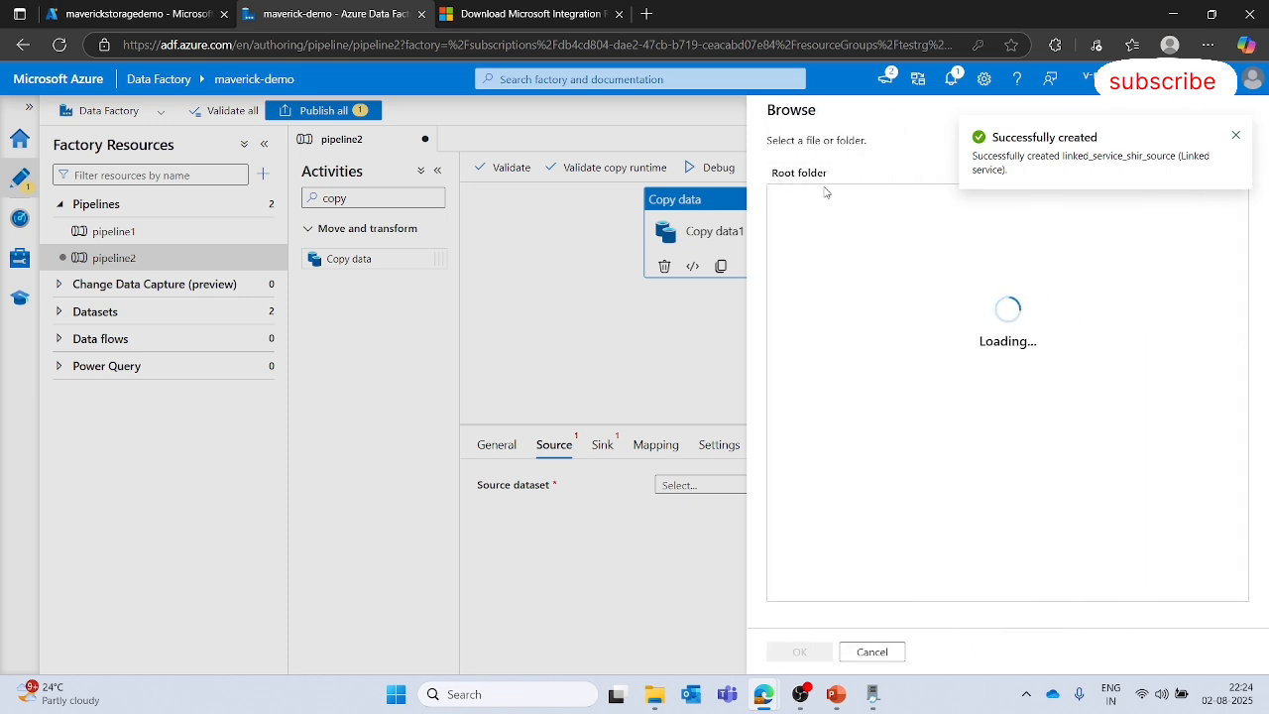
left_click(1235, 134)
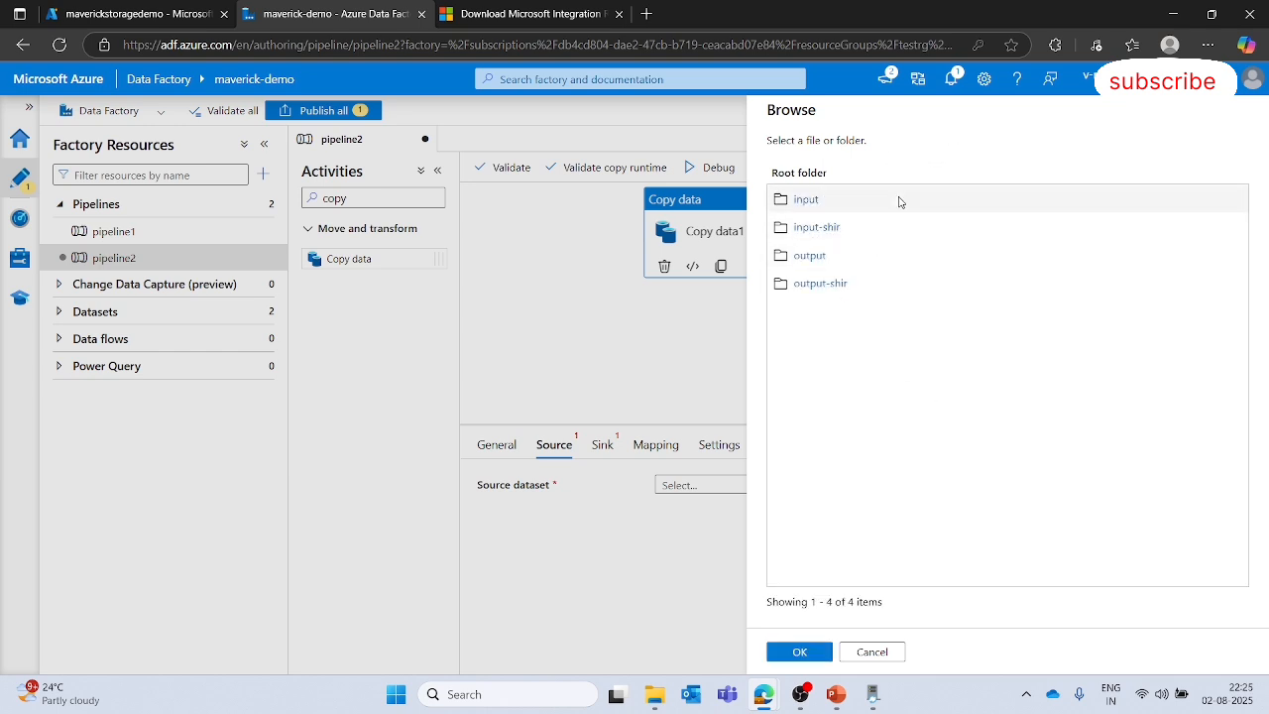
left_click(833, 231)
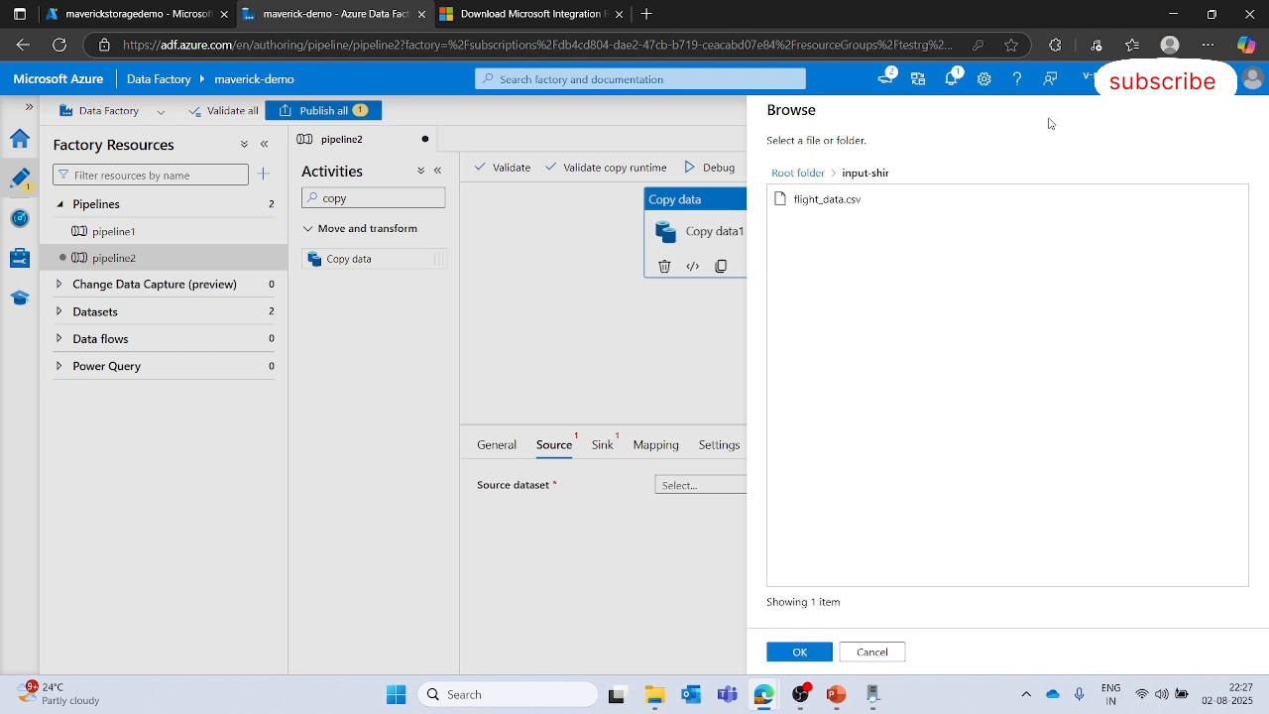
left_click(927, 200)
left_click(799, 652)
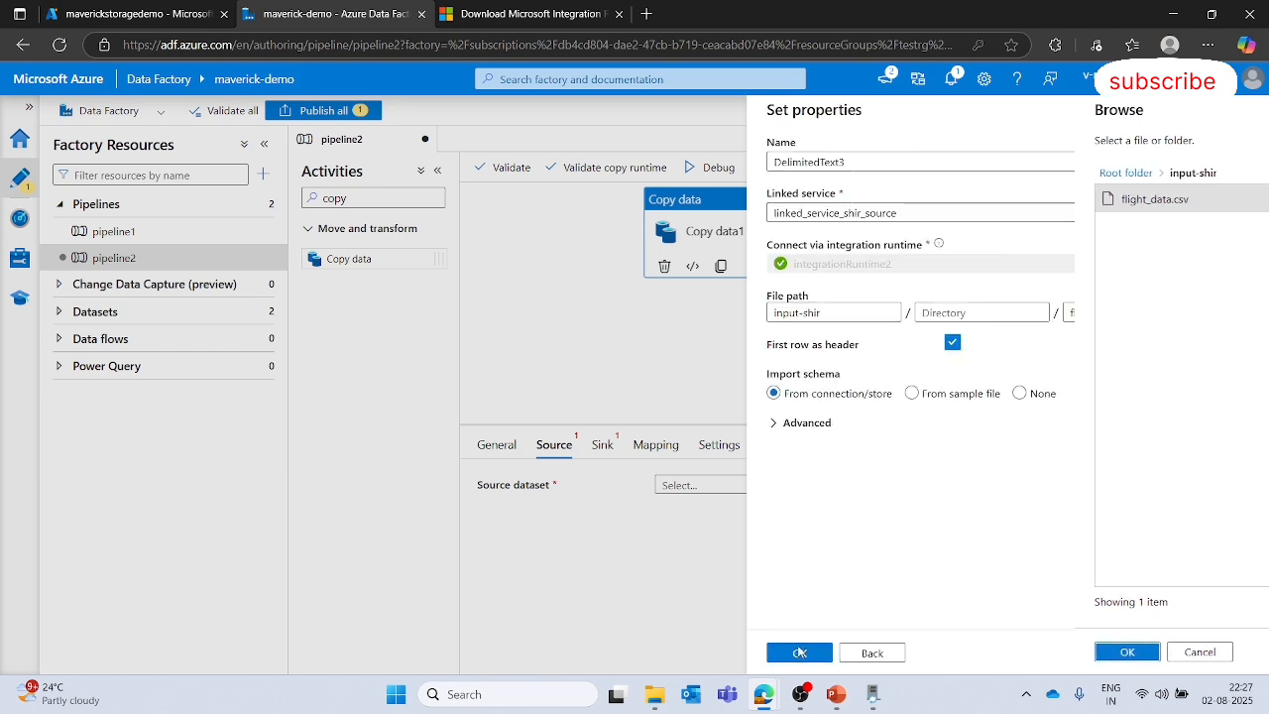
left_click(787, 655)
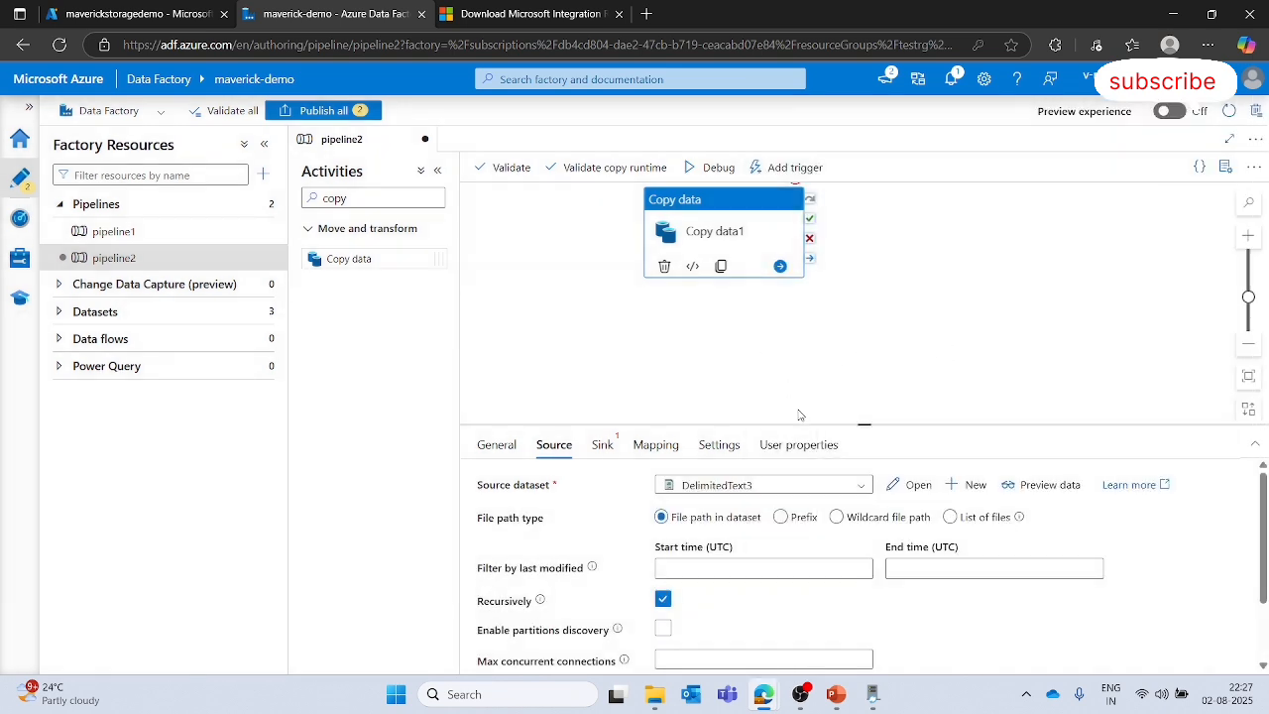
- Start a new sink dataset for the copy activity using Azure Blob Storage and DelimitedText format
left_click(610, 447)
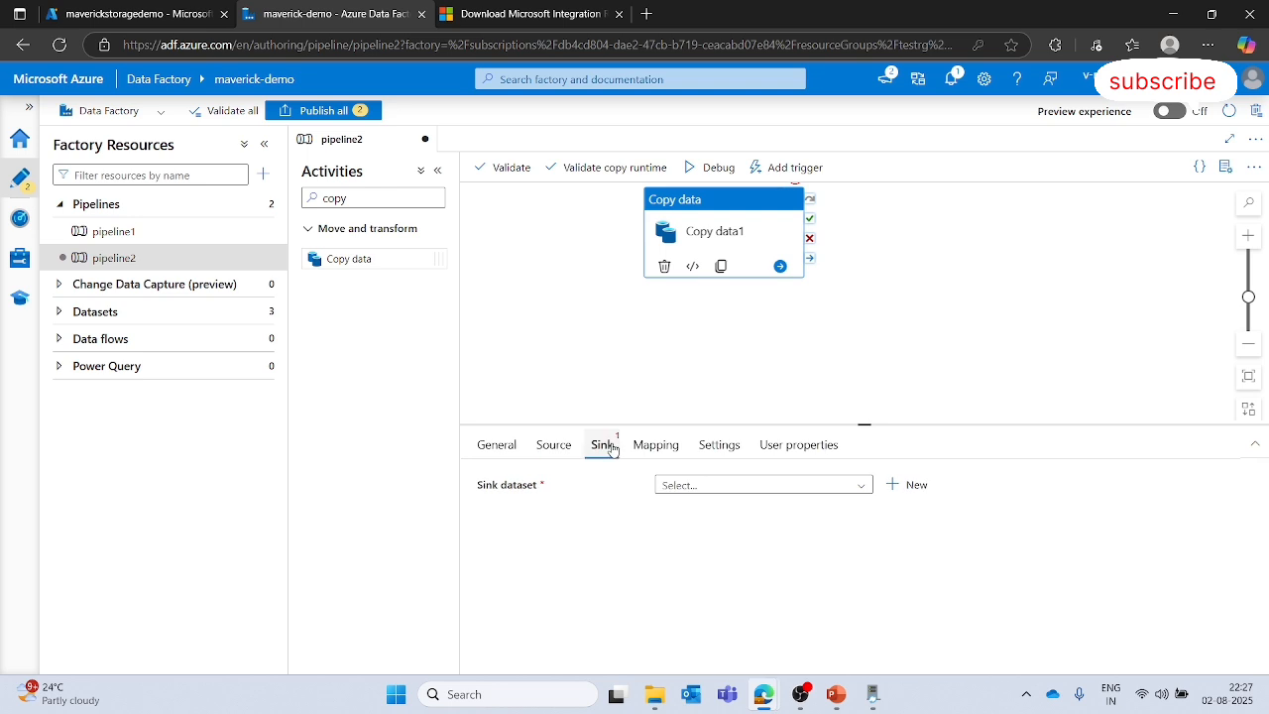
left_click(829, 369)
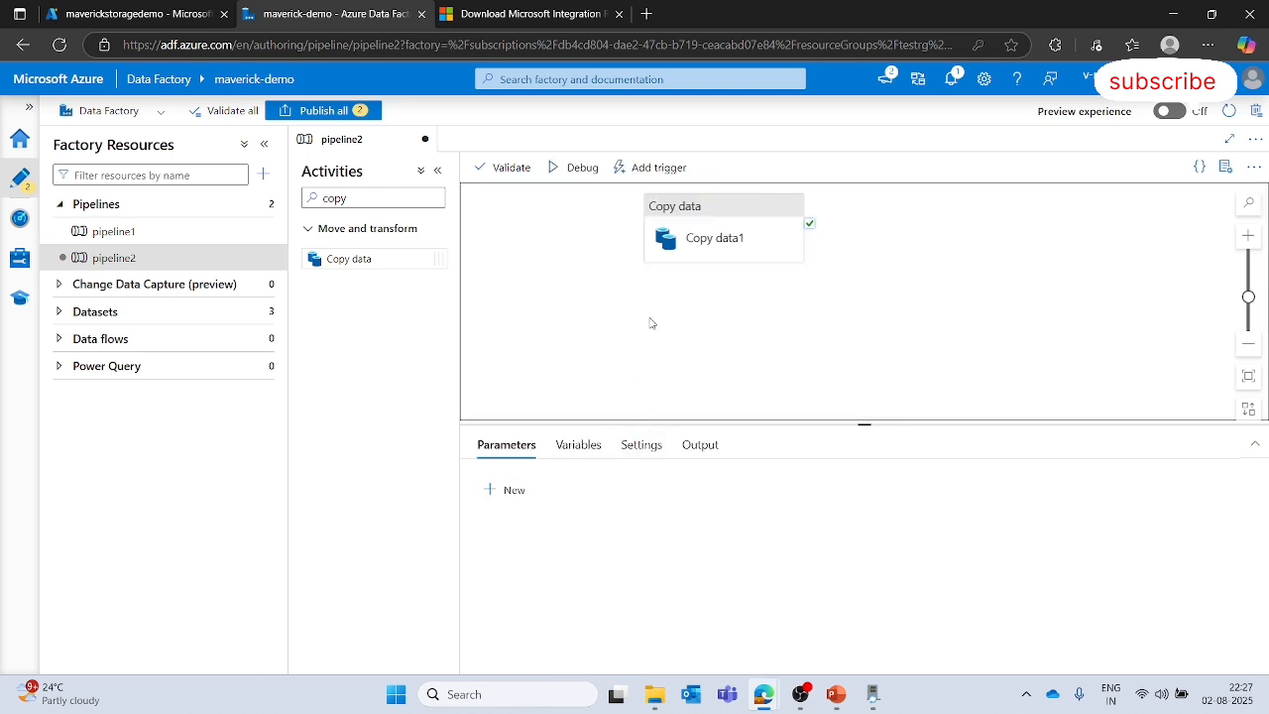
left_click(709, 238)
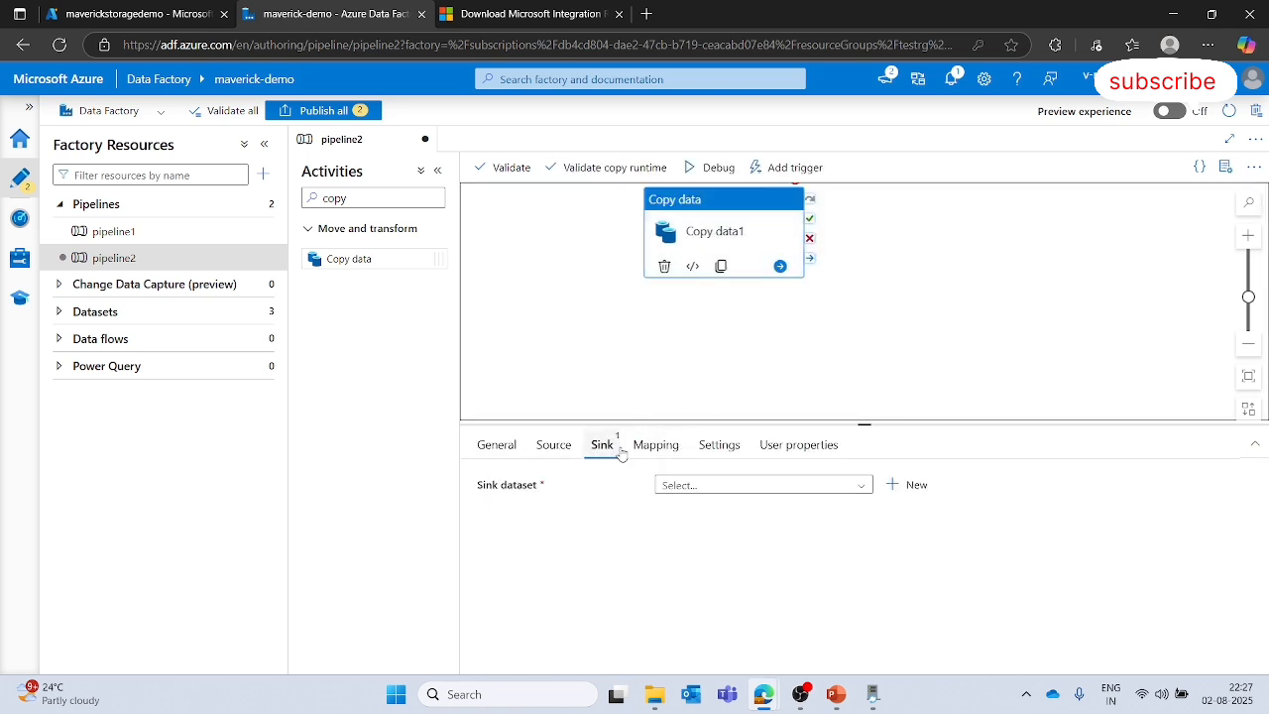
left_click(905, 486)
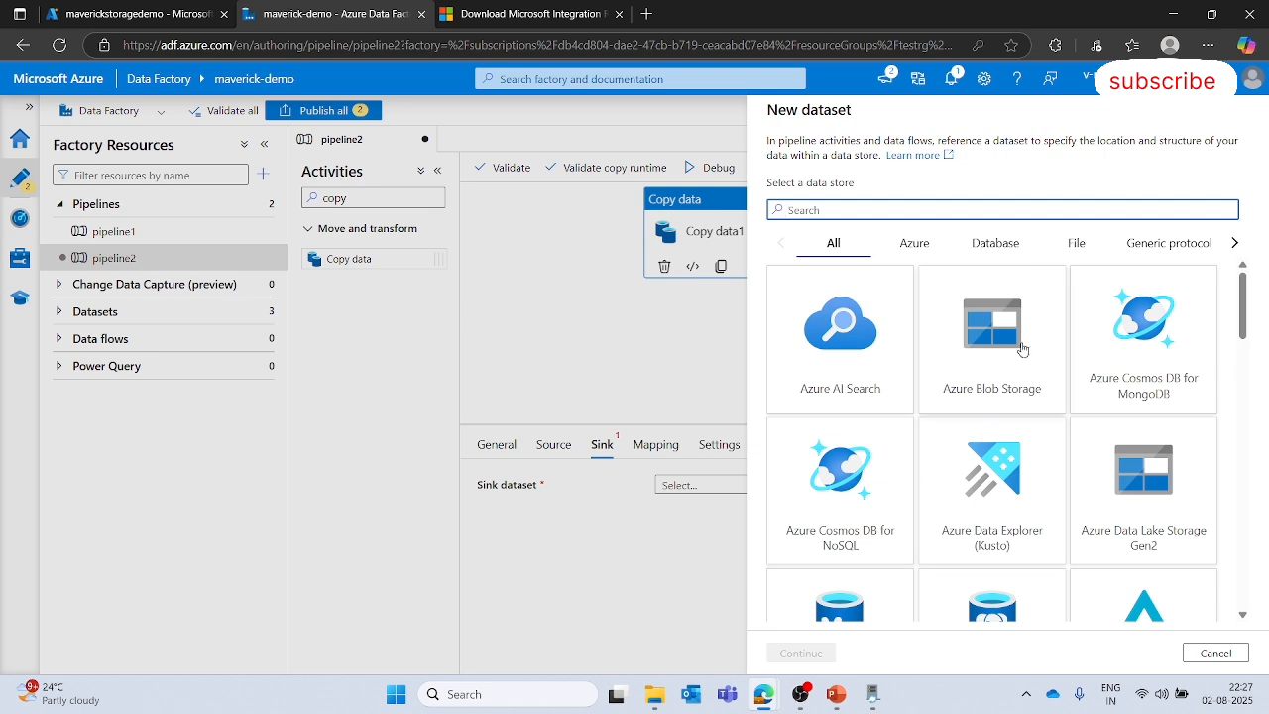
left_click(1022, 349)
left_click(791, 654)
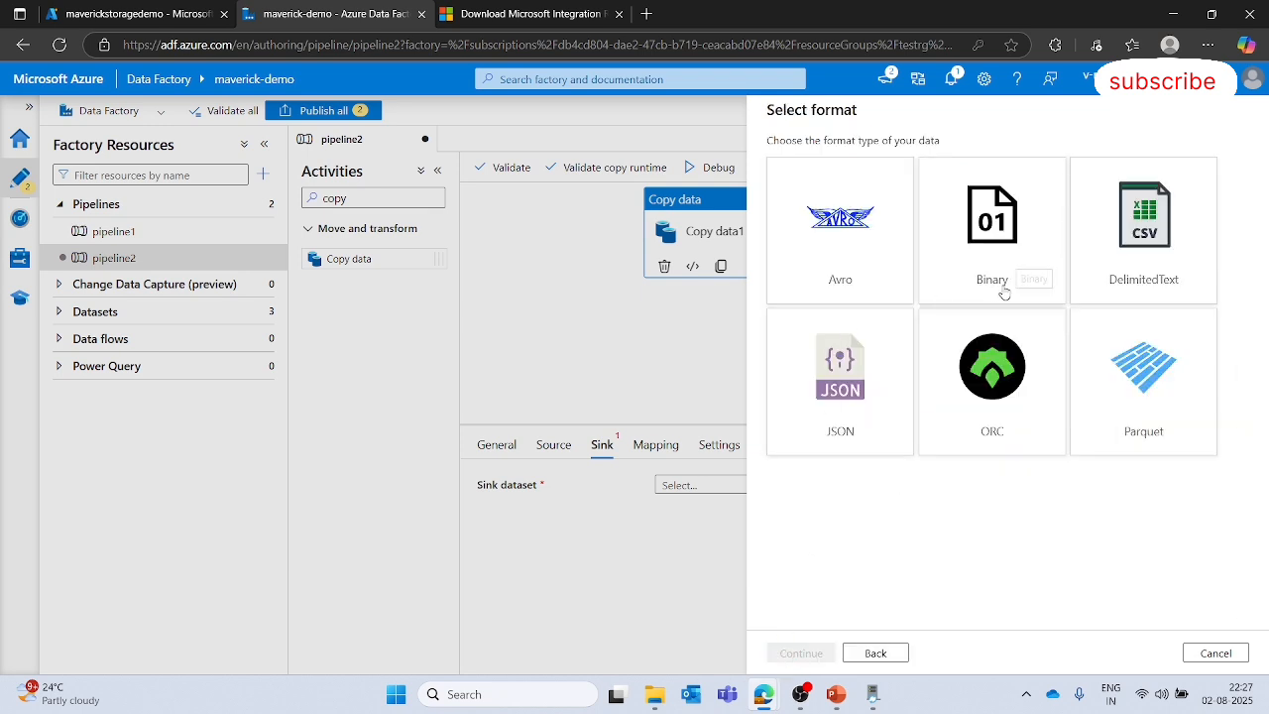
left_click(1100, 288)
left_click(789, 651)
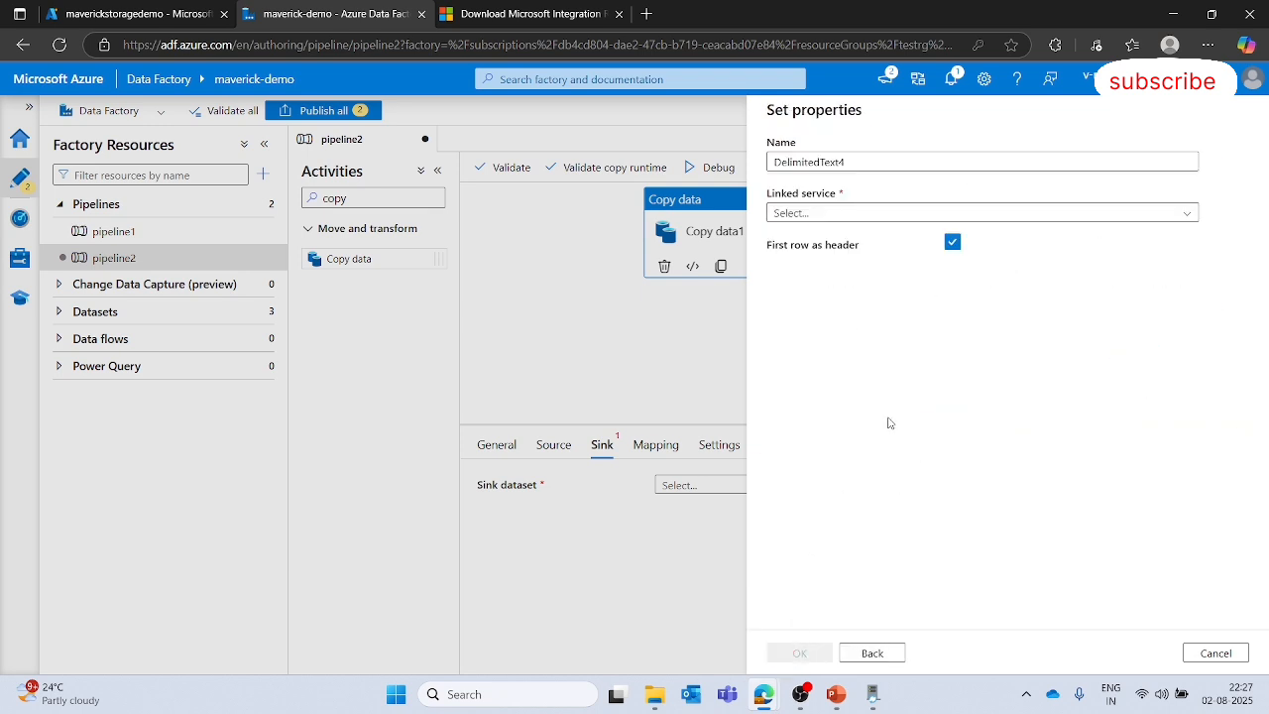
- Create a new linked service for the sink dataset and name it linked_service_shir_sink
left_click(1011, 213)
left_click(859, 266)
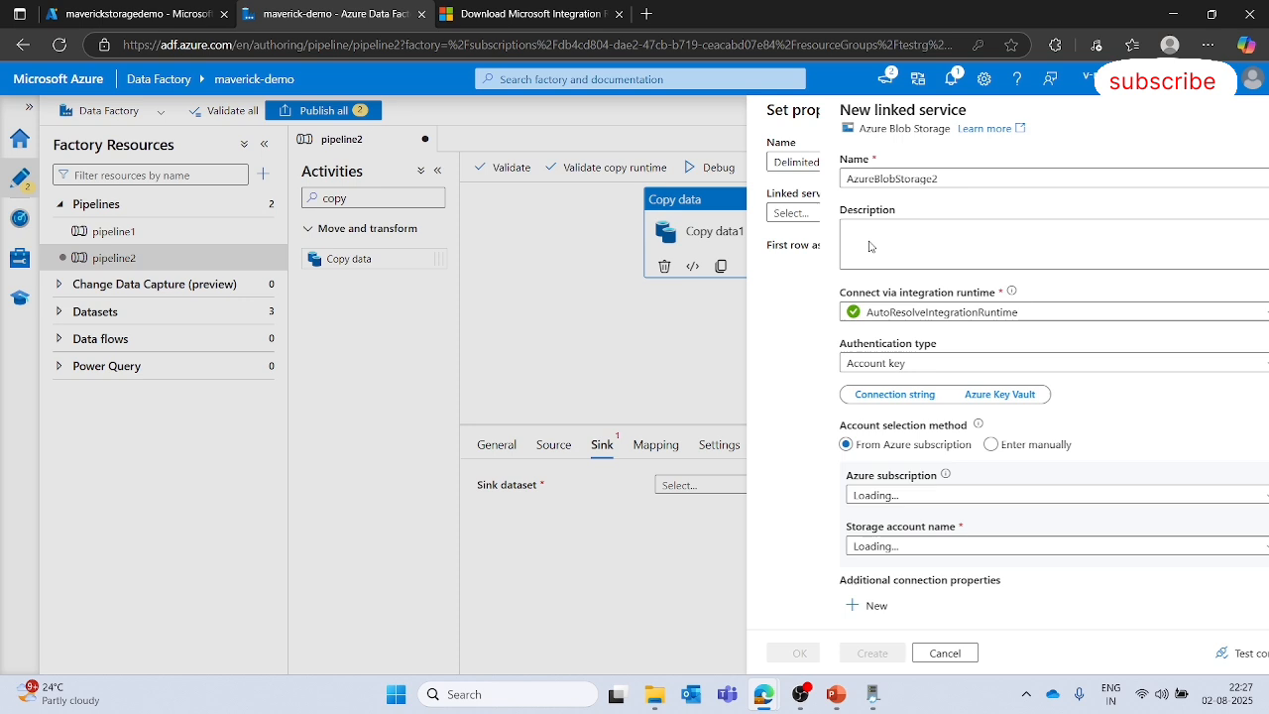
double_click(918, 179)
key("BackSpace")
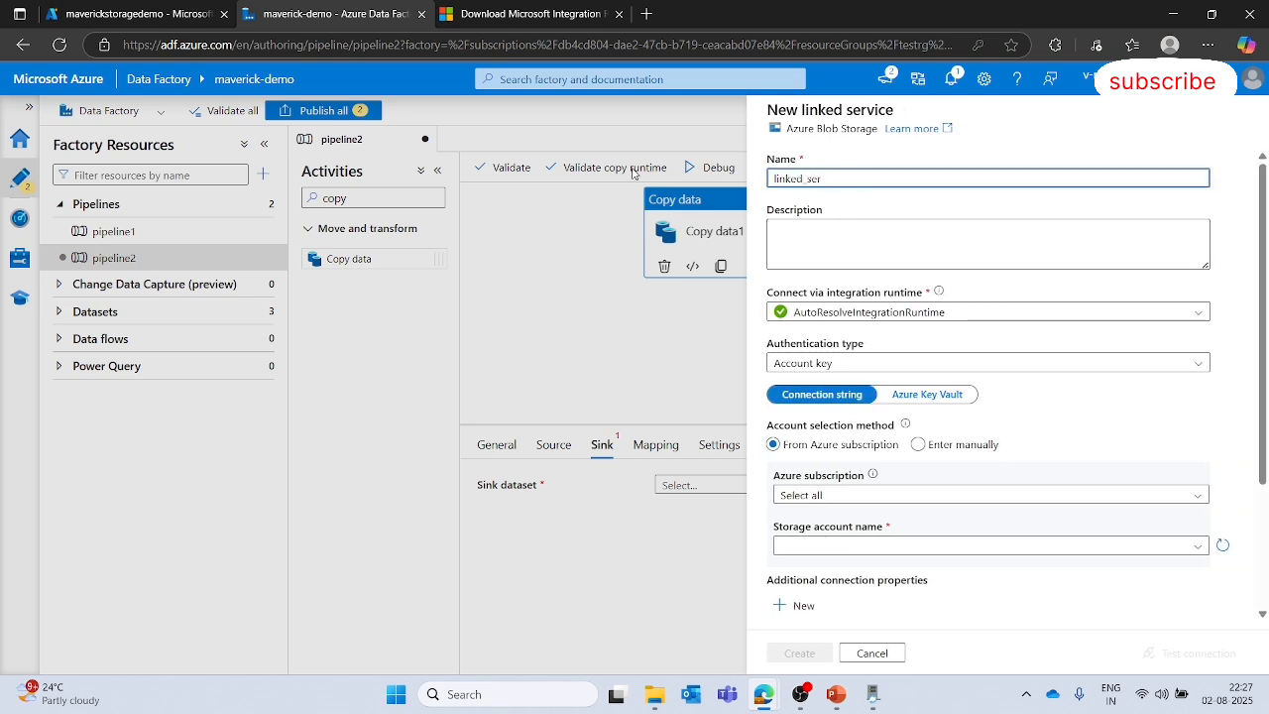
type("linked_service_shir_sink")
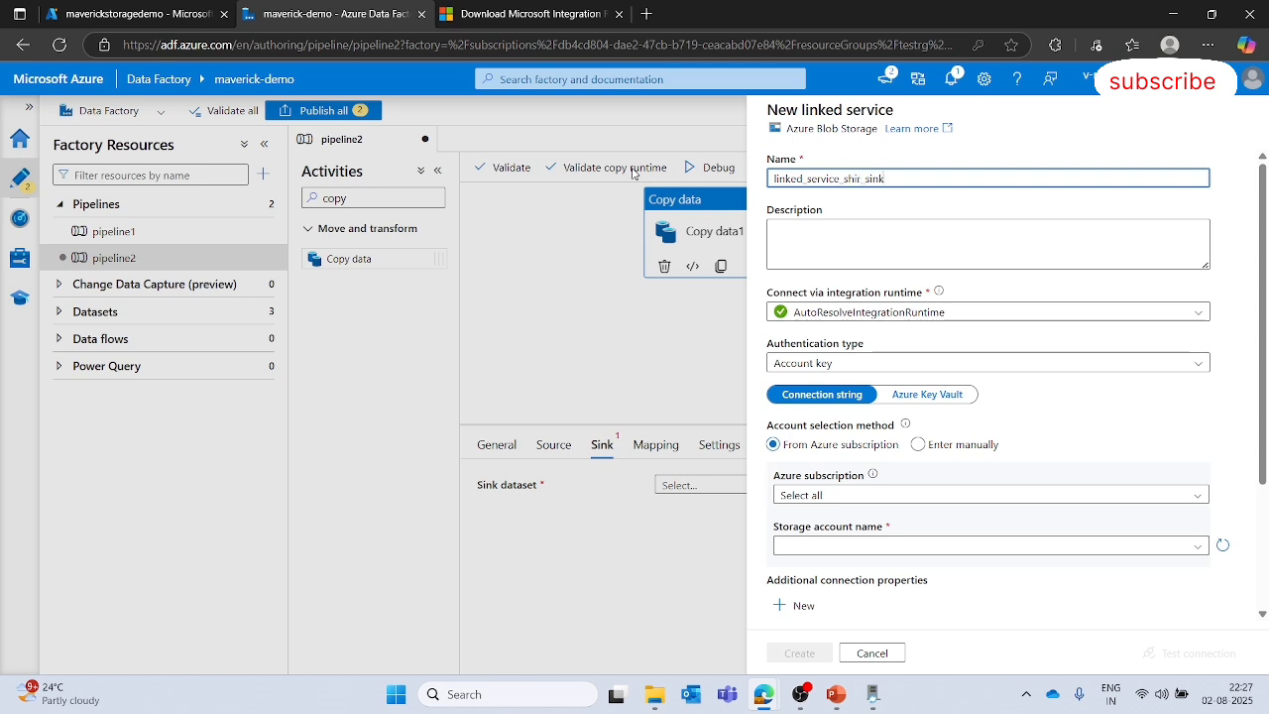
- Connect the sink linked service via integrationRuntime2 and select maverickstoragedemo as the storage account
left_click(1020, 315)
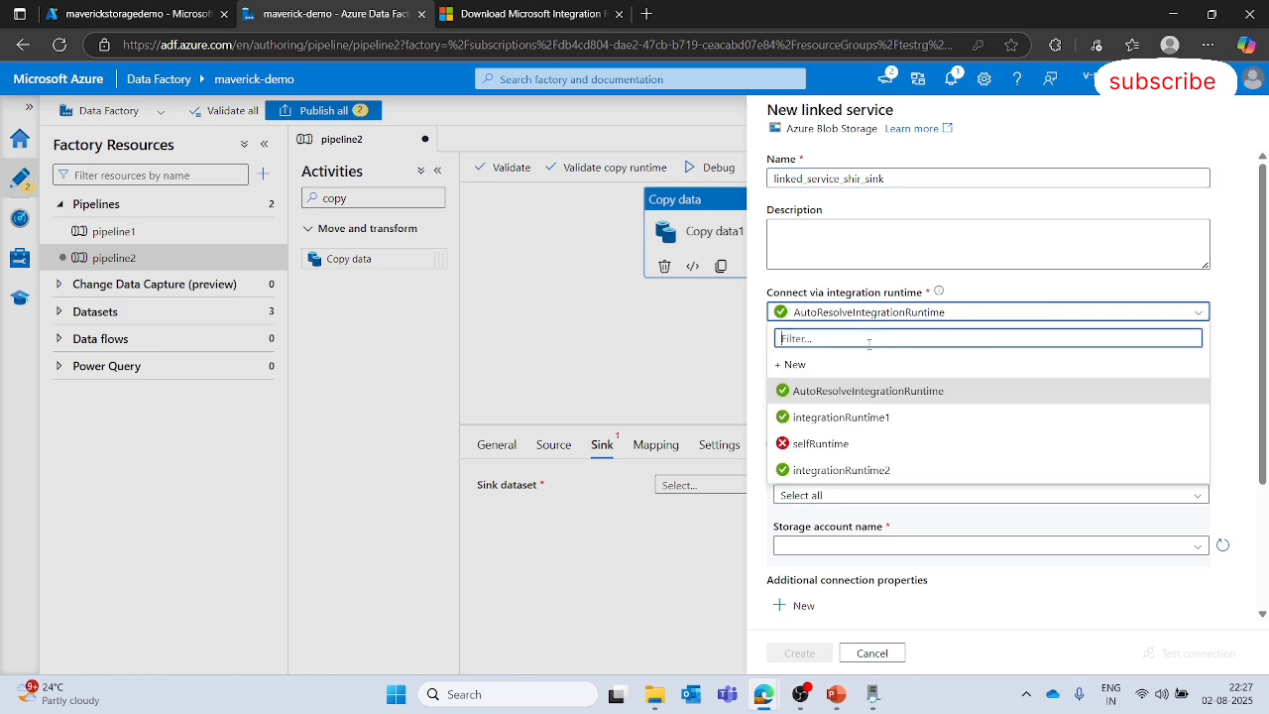
left_click(856, 472)
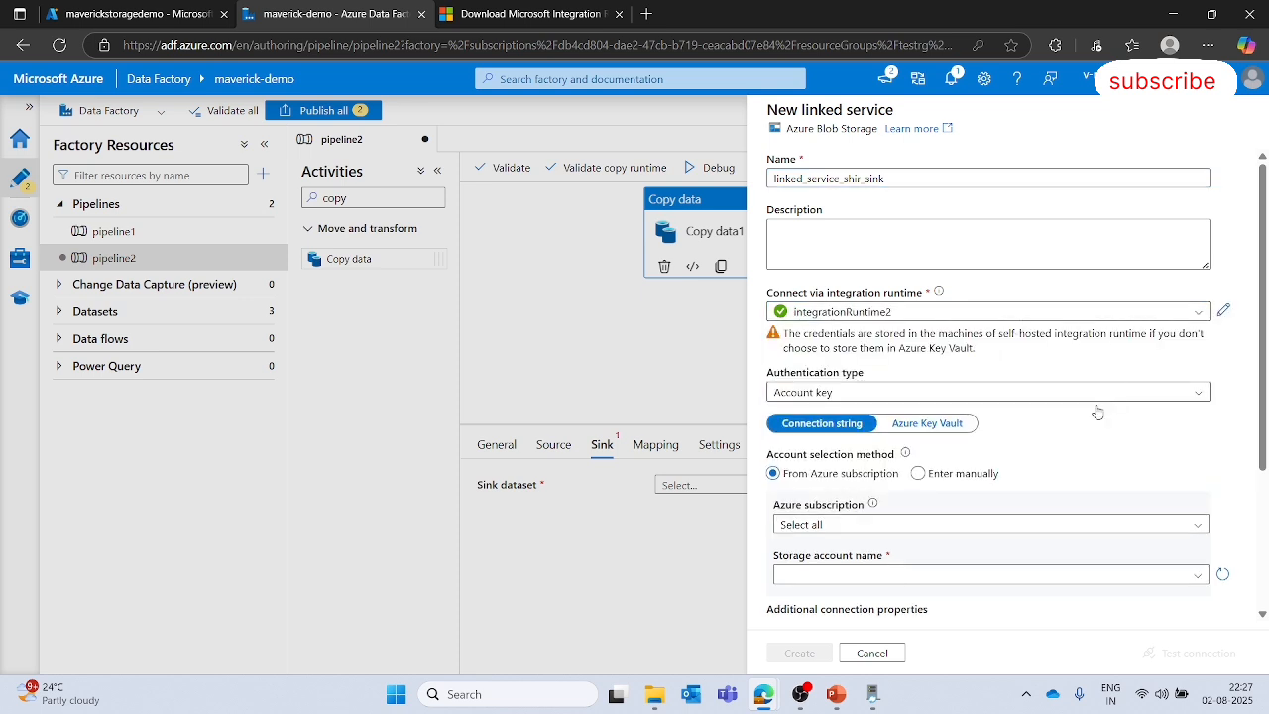
scroll(1126, 426, "down", 2)
left_click(1186, 408)
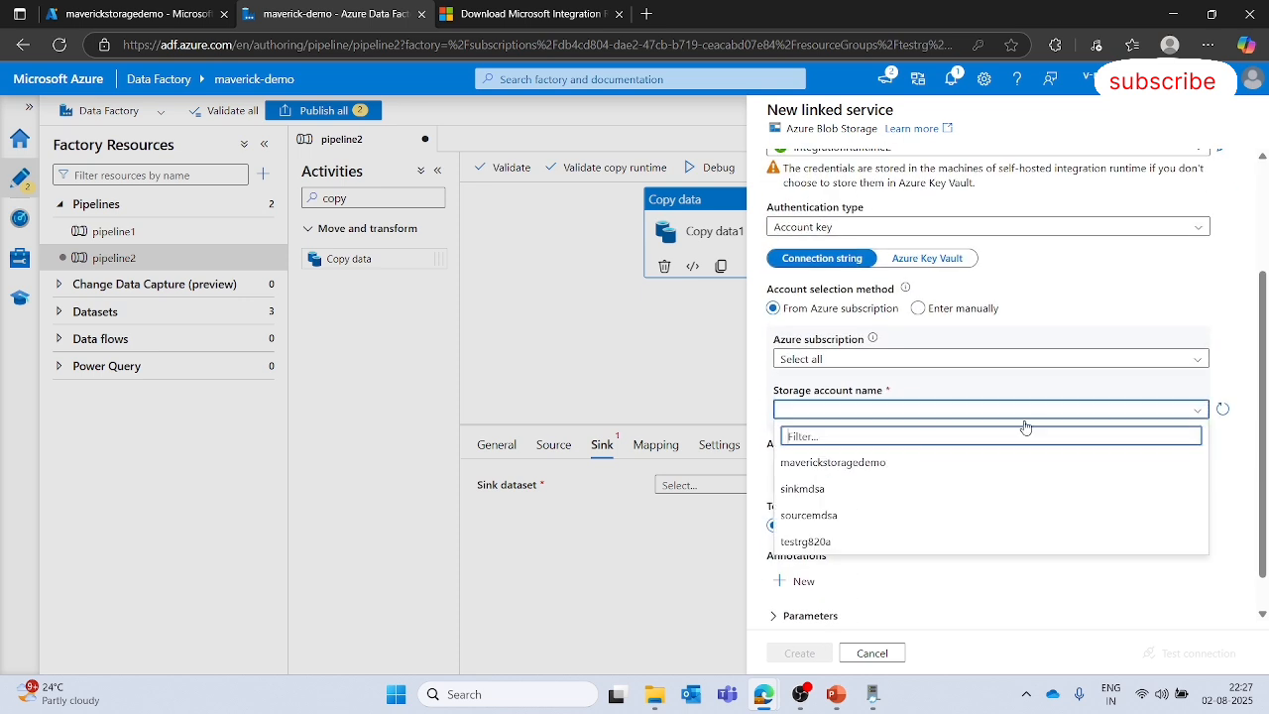
left_click(836, 466)
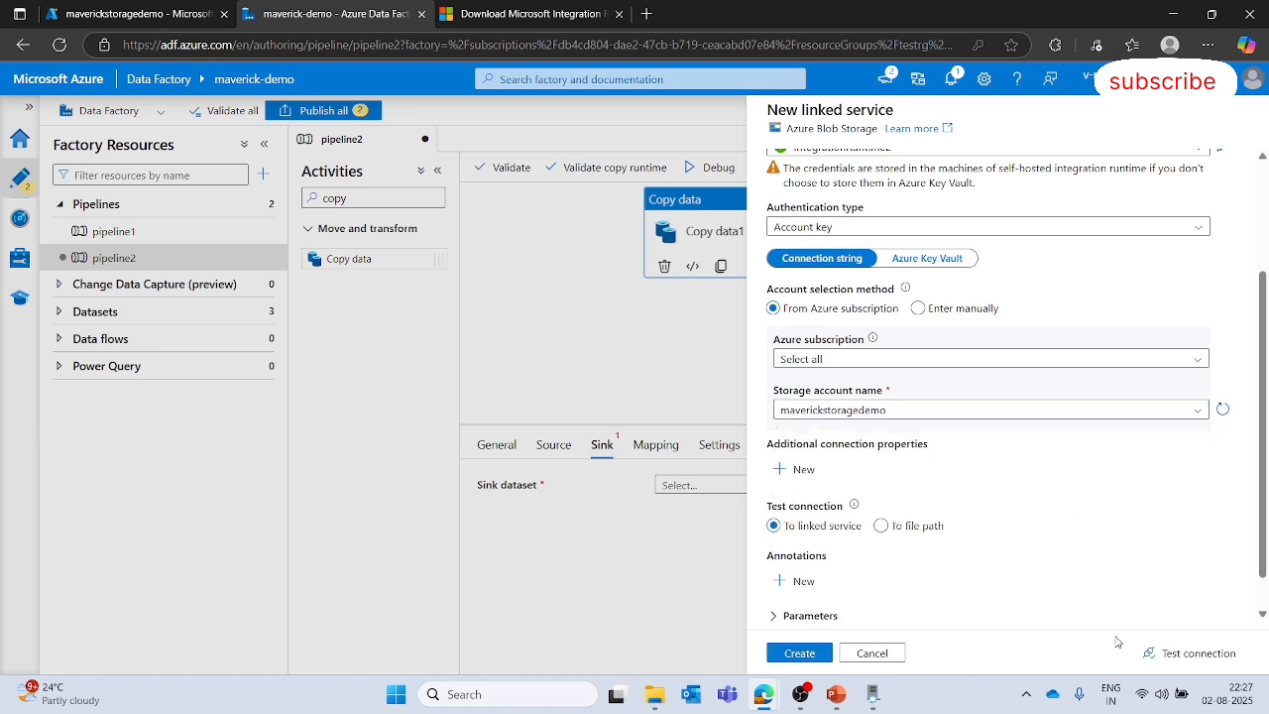
- Test the sink linked service connection and create it
left_click(1198, 654)
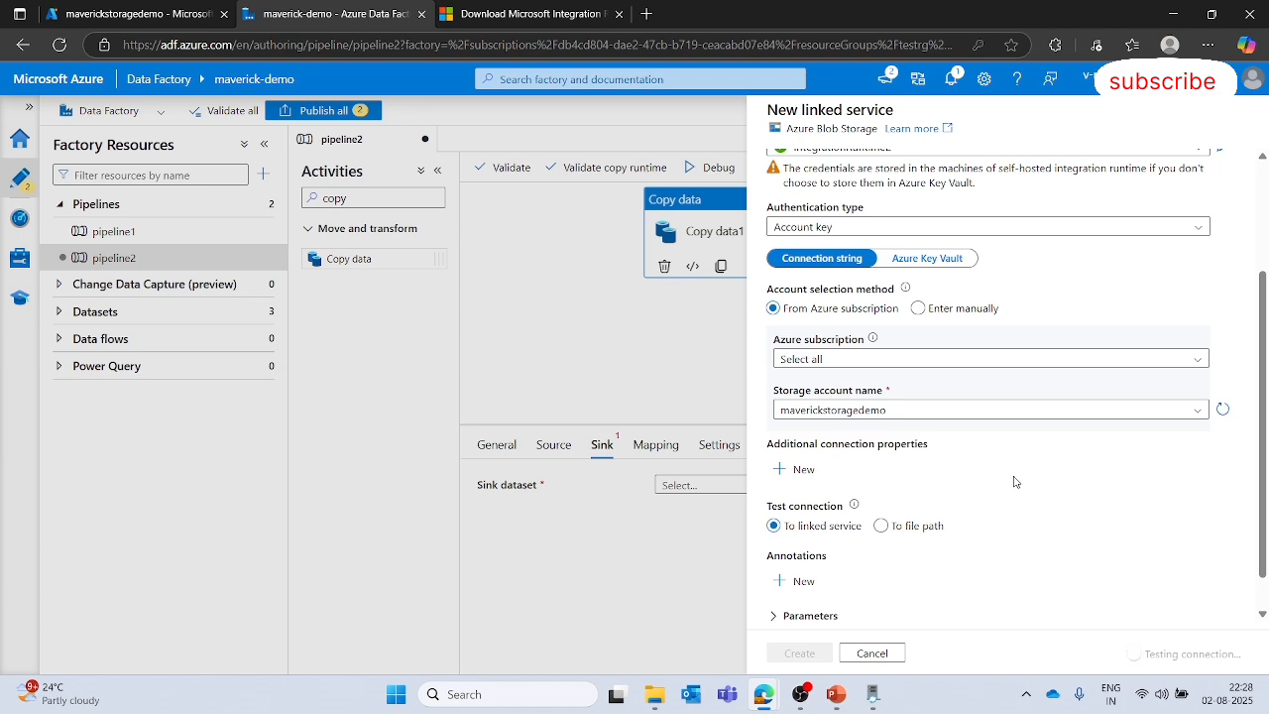
scroll(1014, 482, "up", 3)
scroll(936, 476, "down", 4)
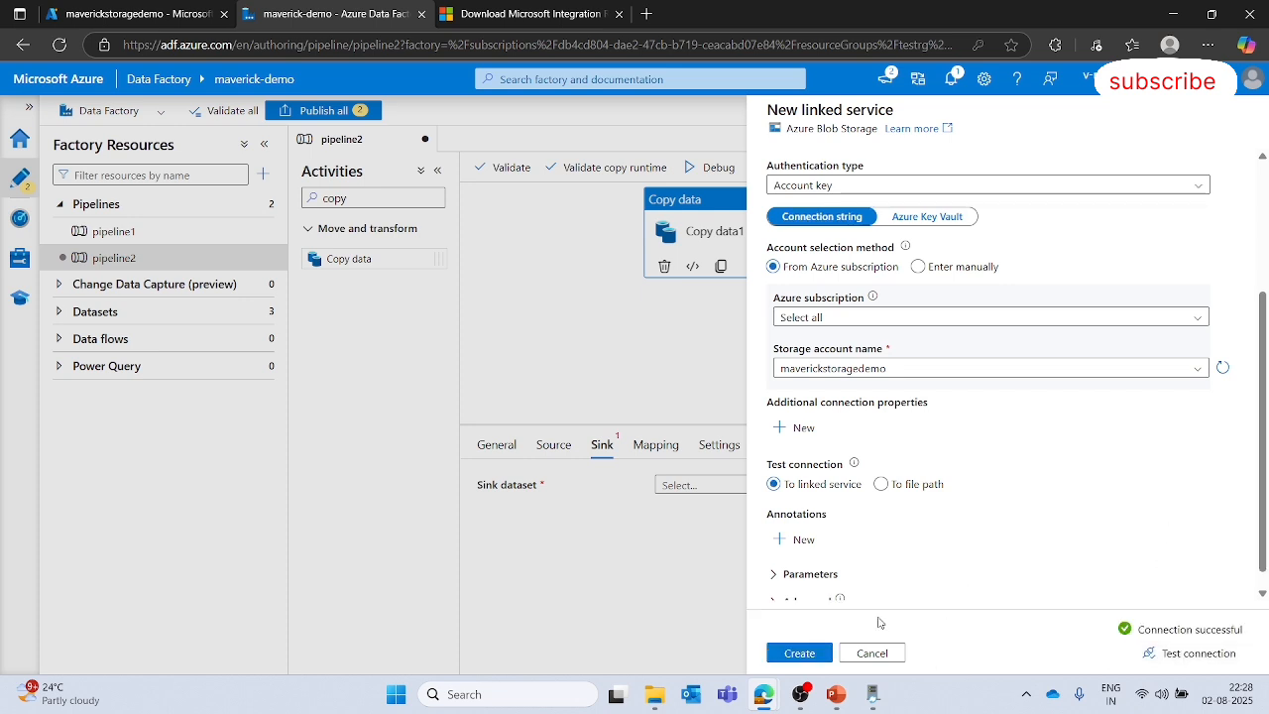
left_click(807, 654)
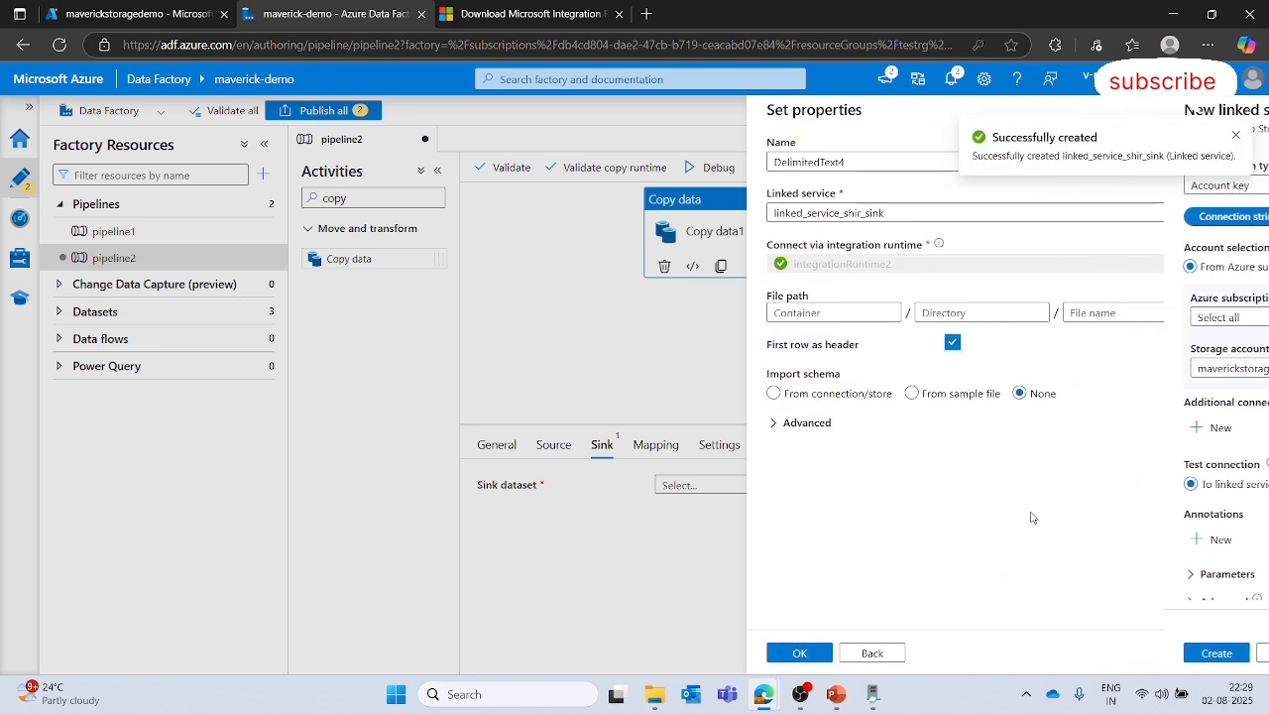
- Set the sink dataset's file path to the output-shir container and finish creating the dataset
left_click(1210, 313)
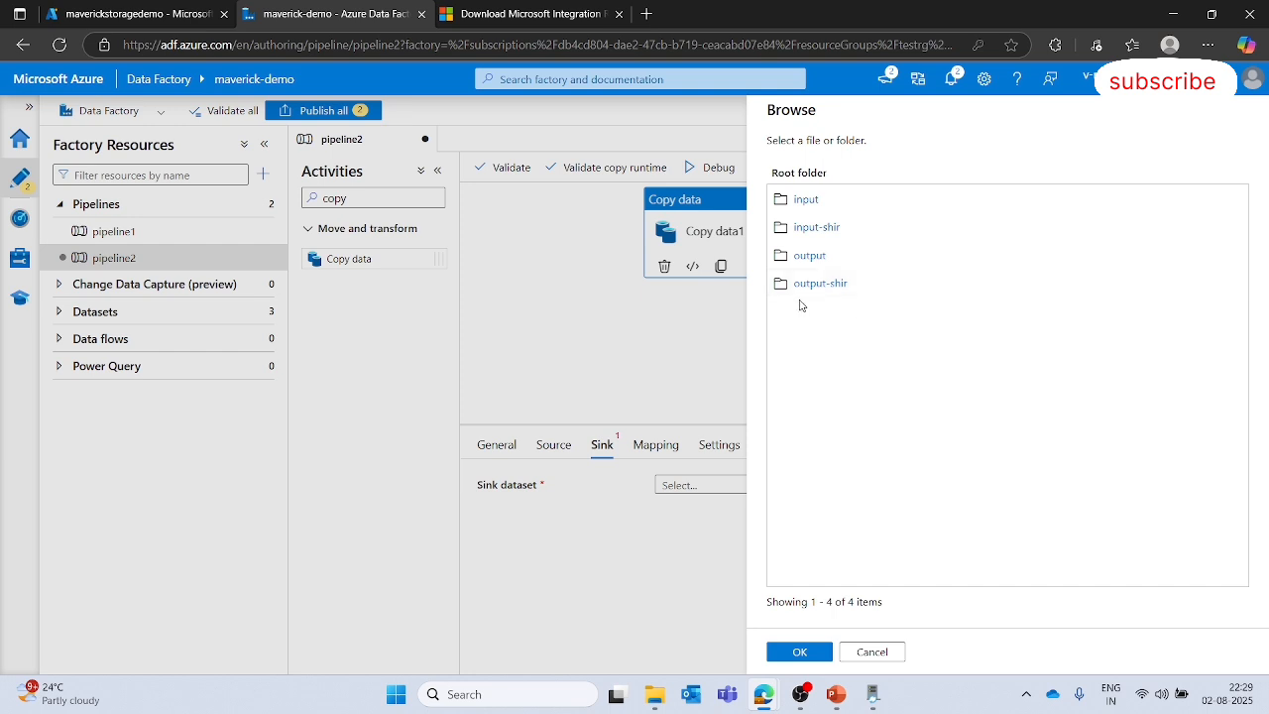
left_click(888, 281)
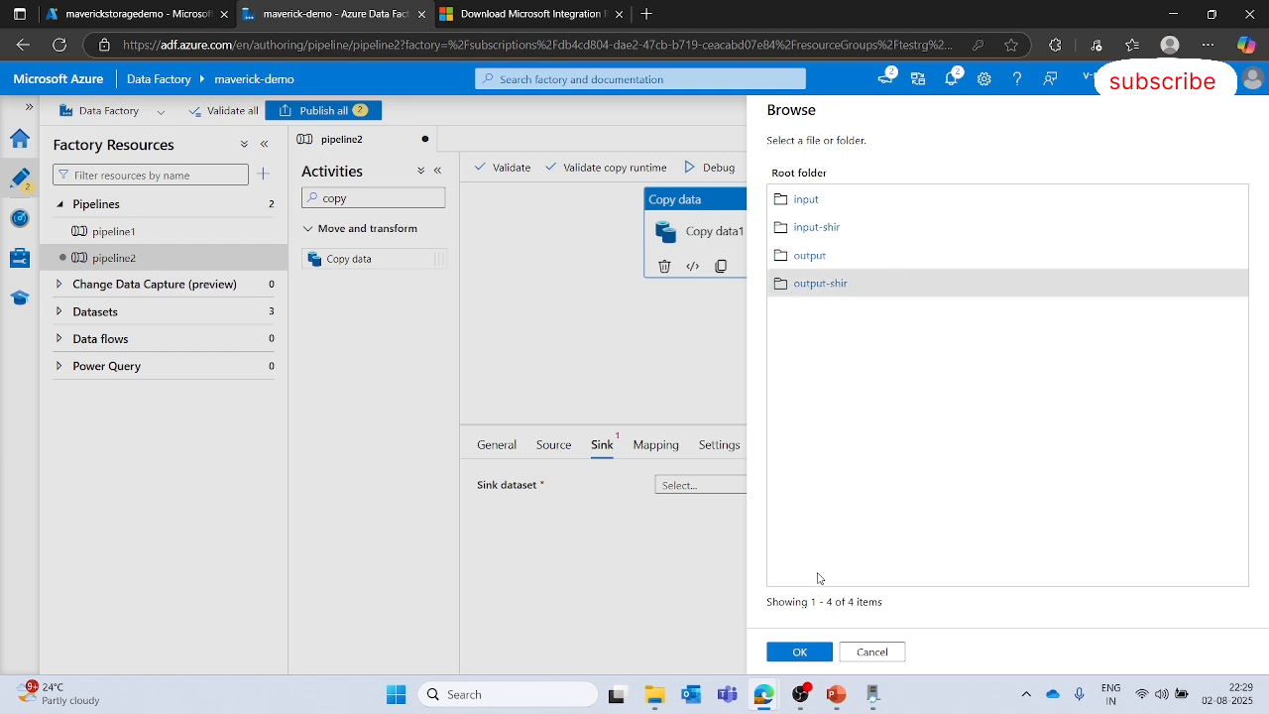
left_click(800, 651)
left_click(818, 656)
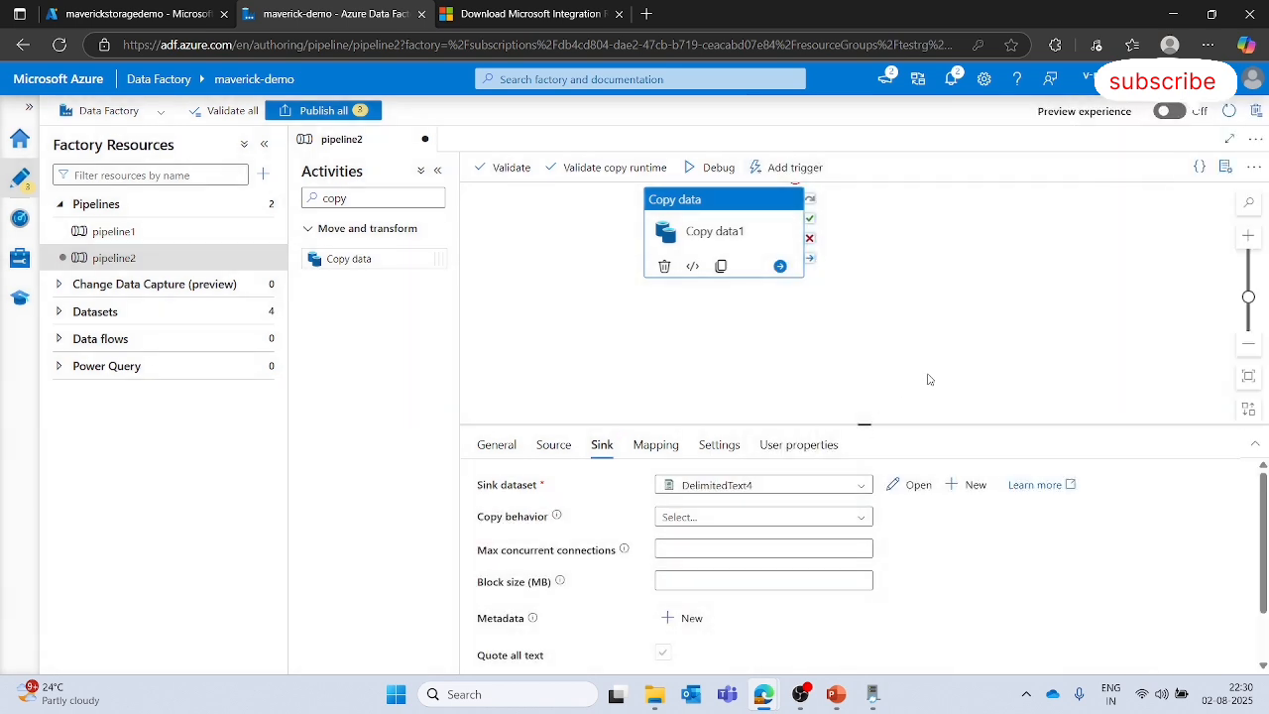
- Open the copy activity's source dataset to review its settings, then return to the pipeline
left_click(873, 297)
left_click(765, 358)
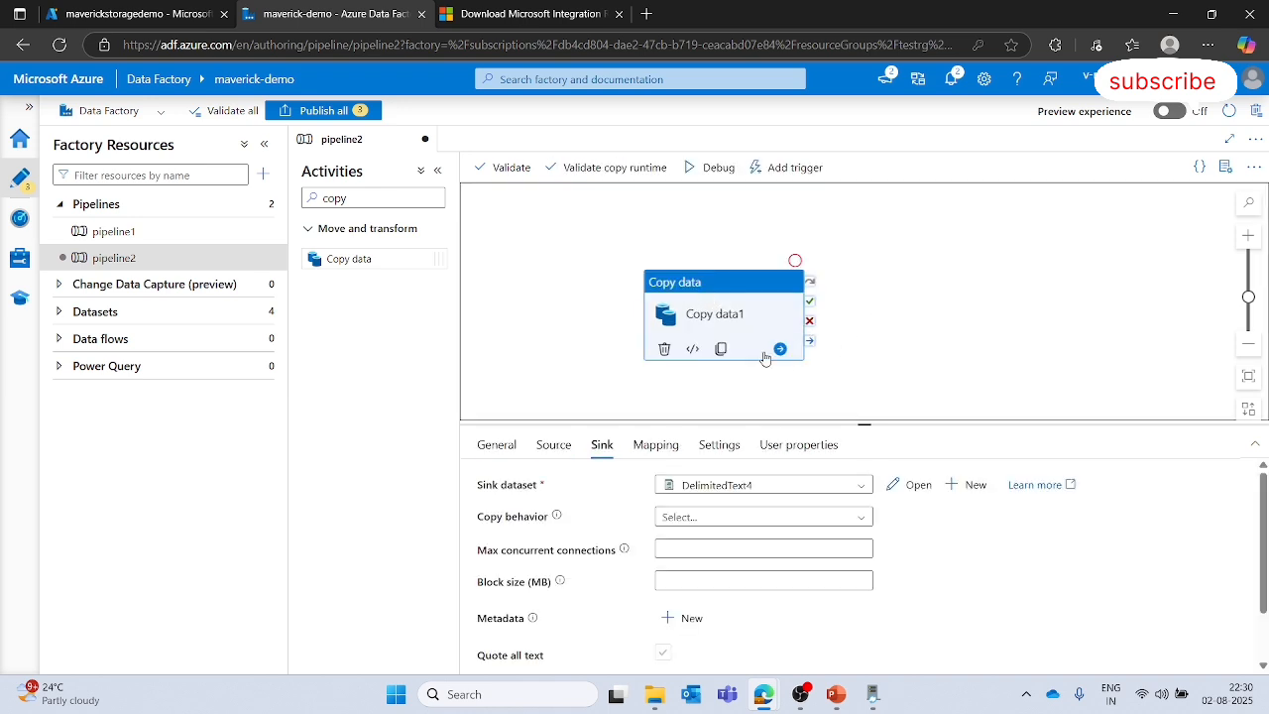
left_click(553, 444)
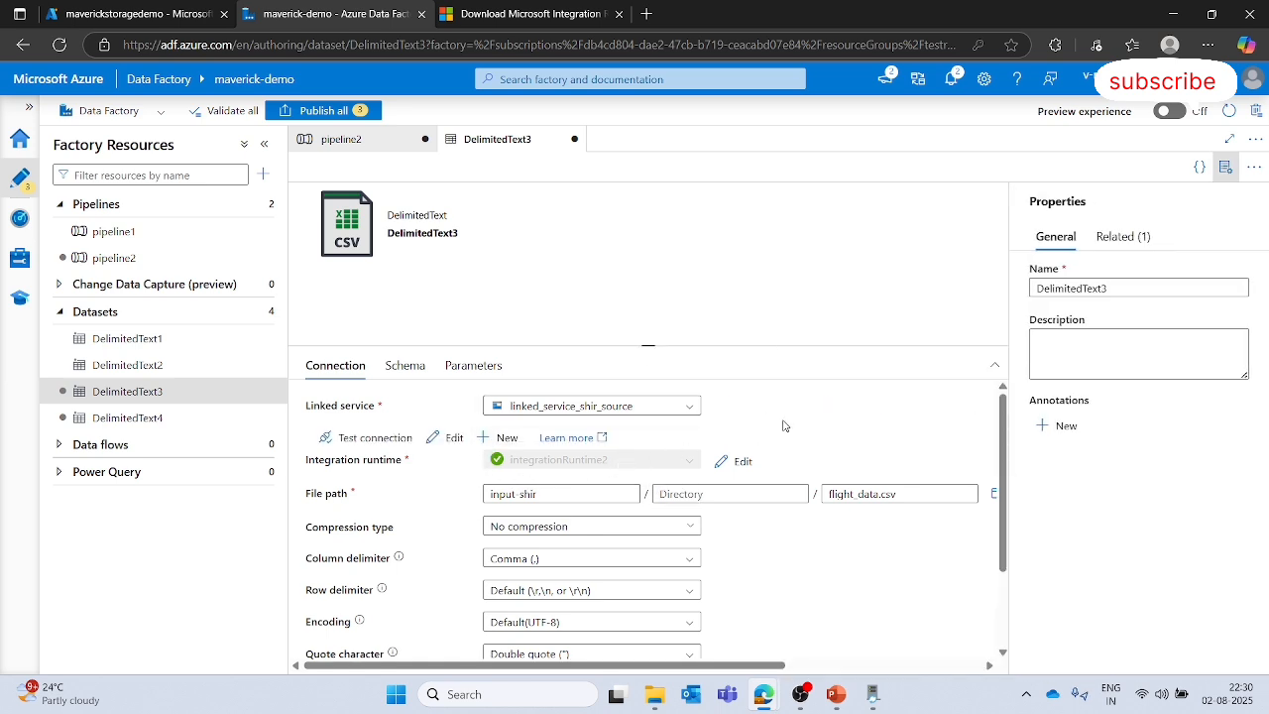
left_click(342, 139)
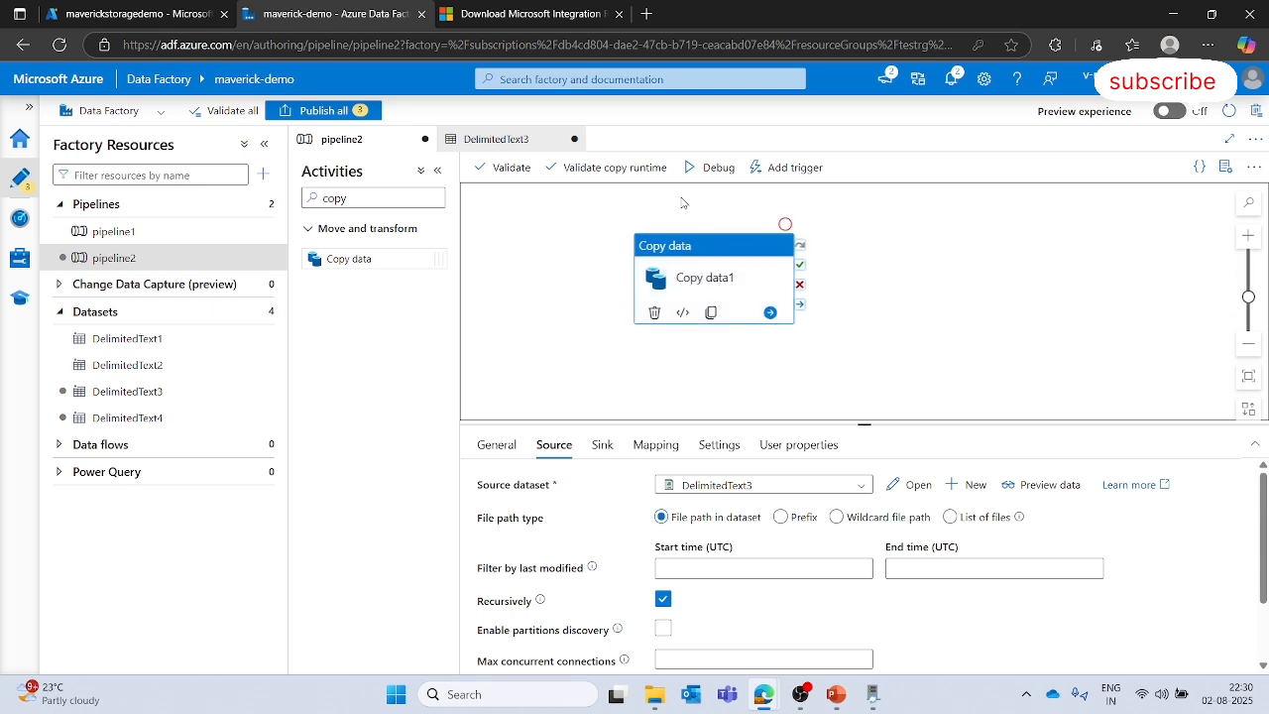
- Run the pipeline in debug mode and expand the output panel
left_click(704, 166)
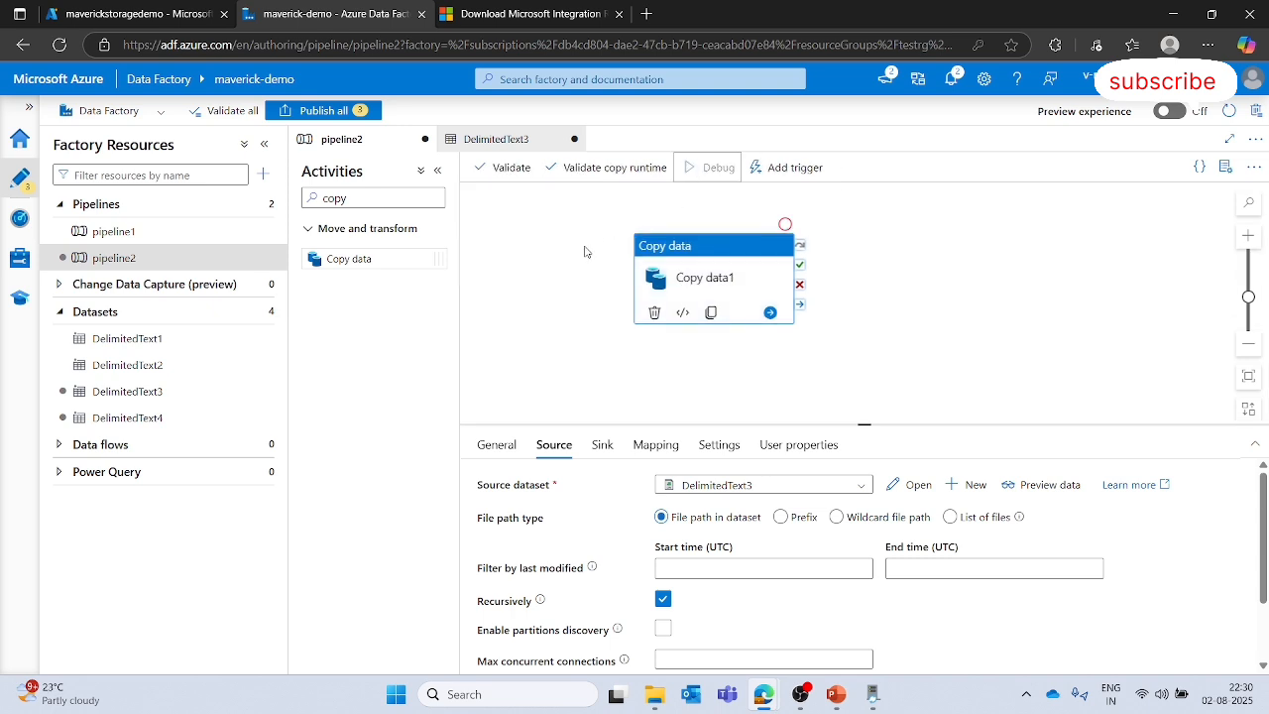
left_click(520, 310)
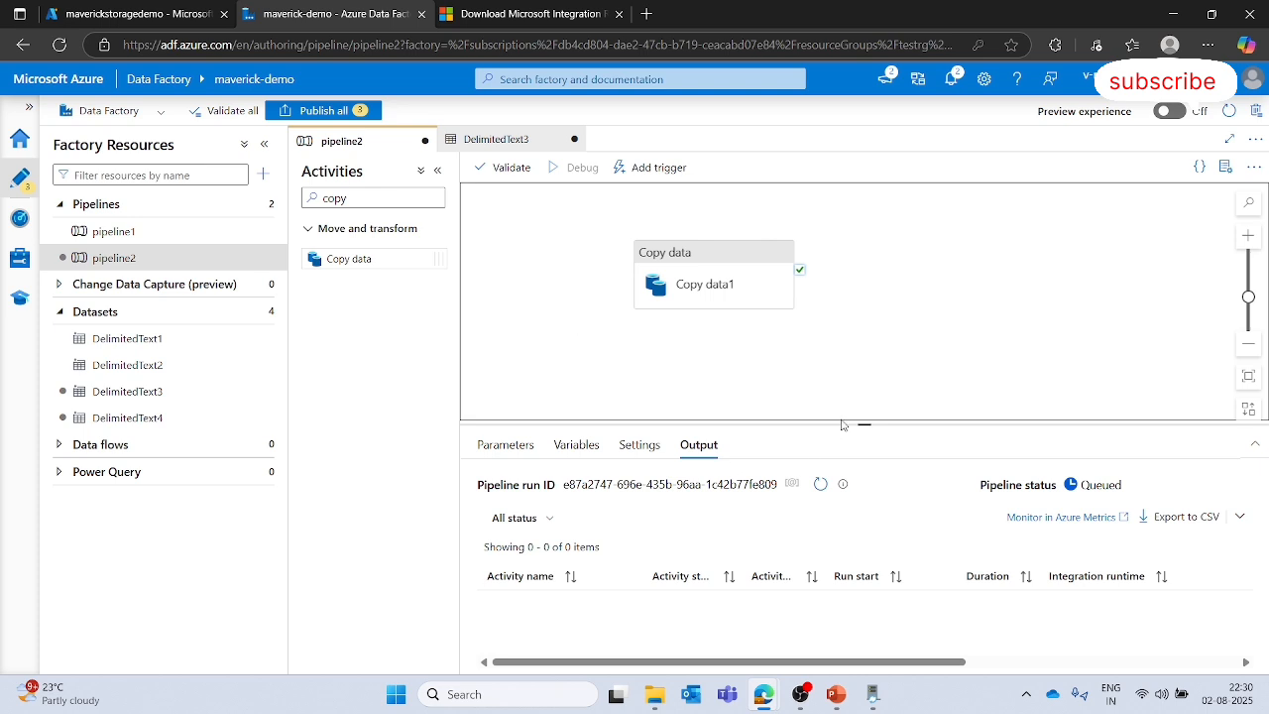
left_click_drag(842, 425, 841, 355)
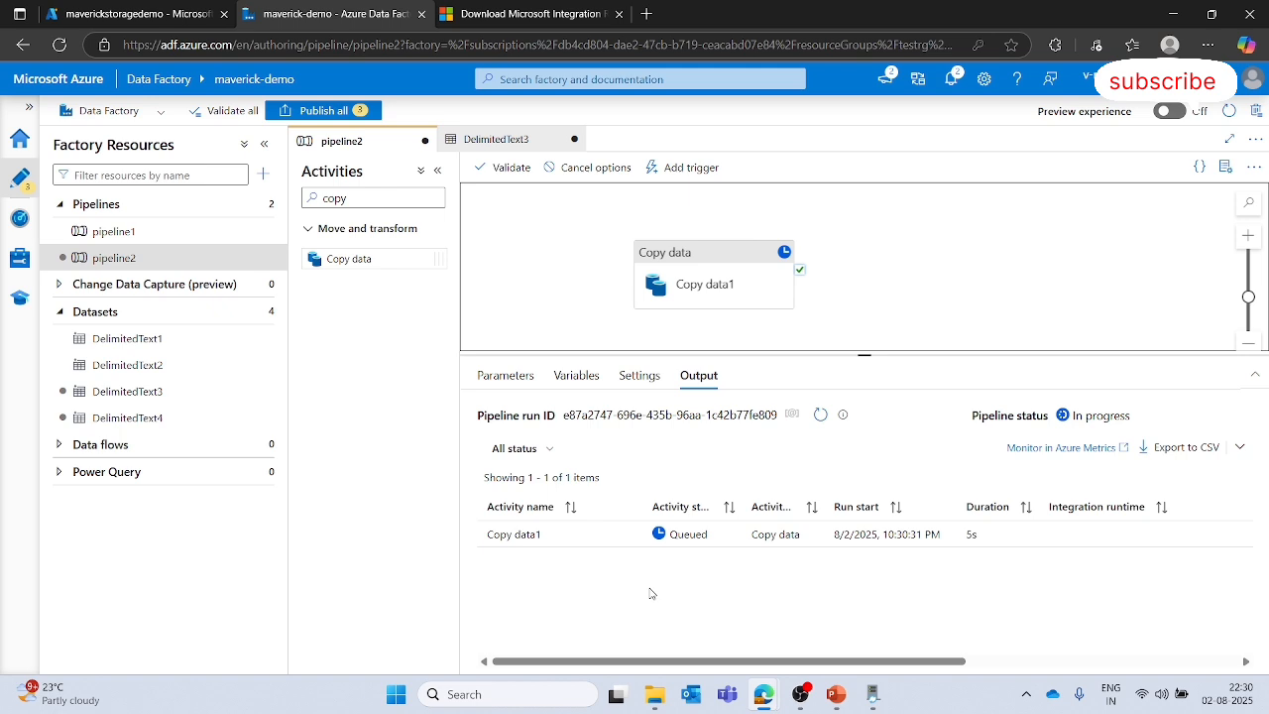
- Open the output-shir container in the storage account and refresh it to check for copied files
left_click(118, 10)
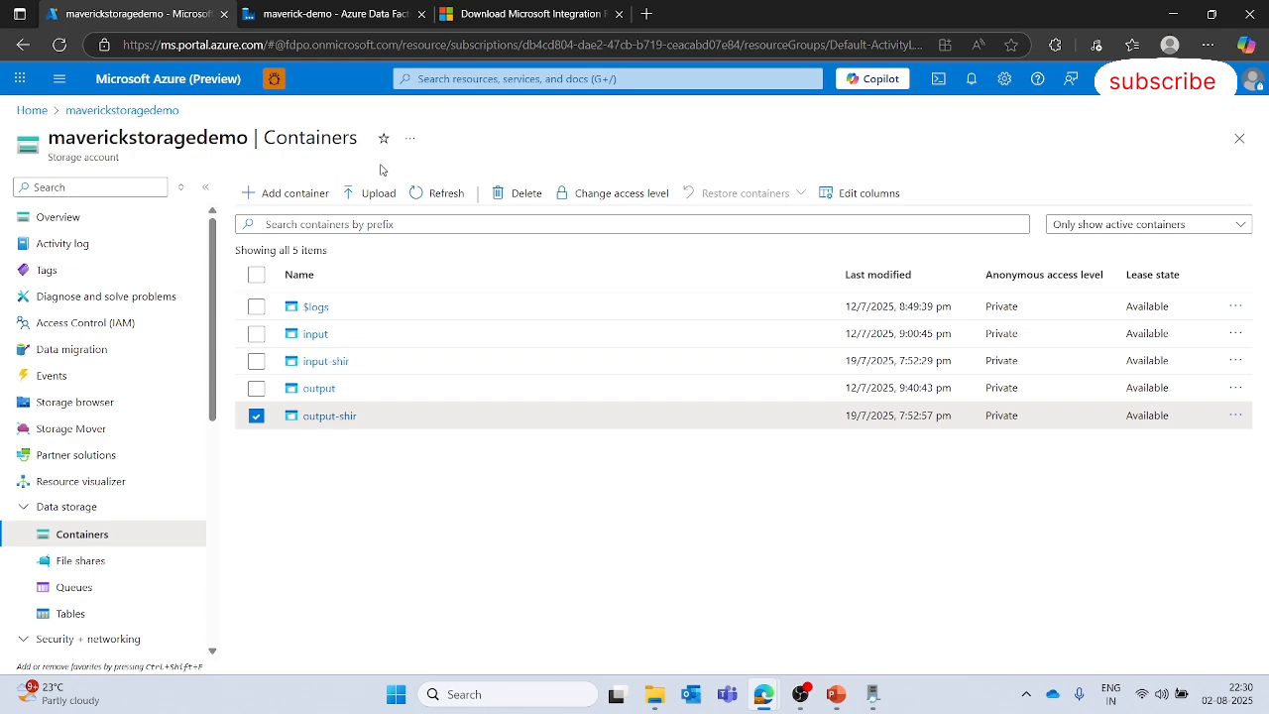
left_click(439, 192)
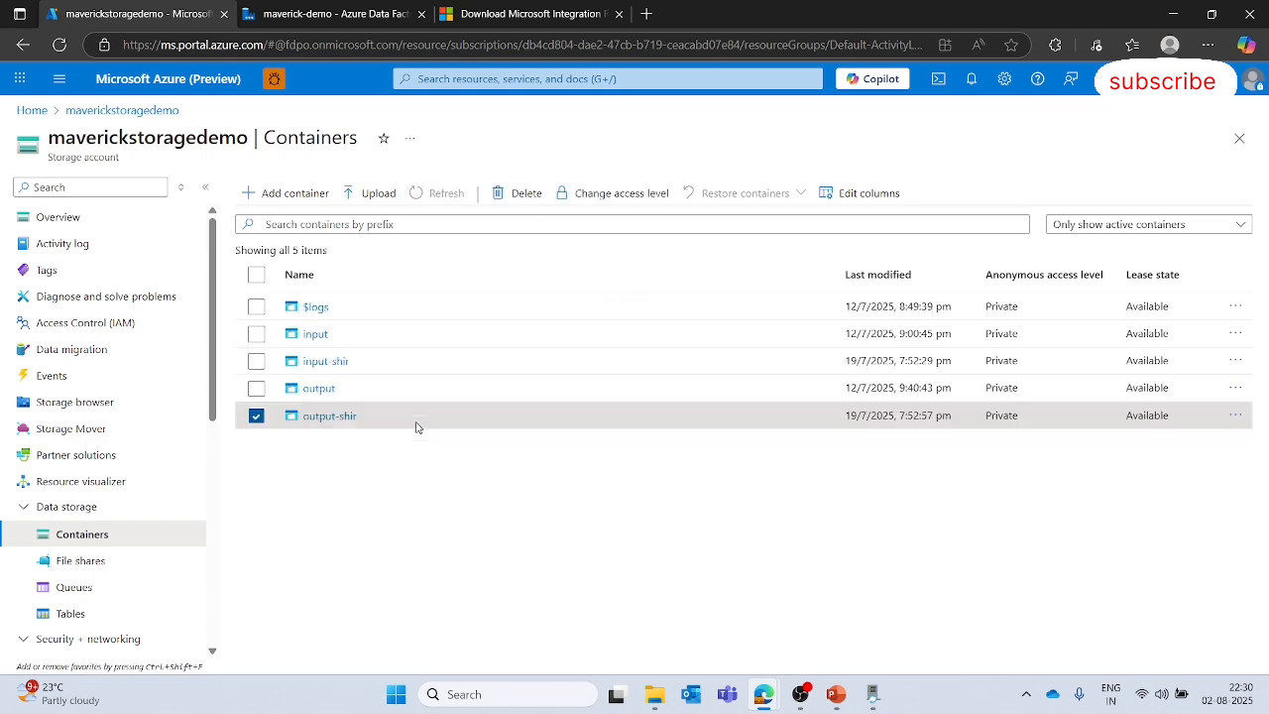
left_click(315, 388)
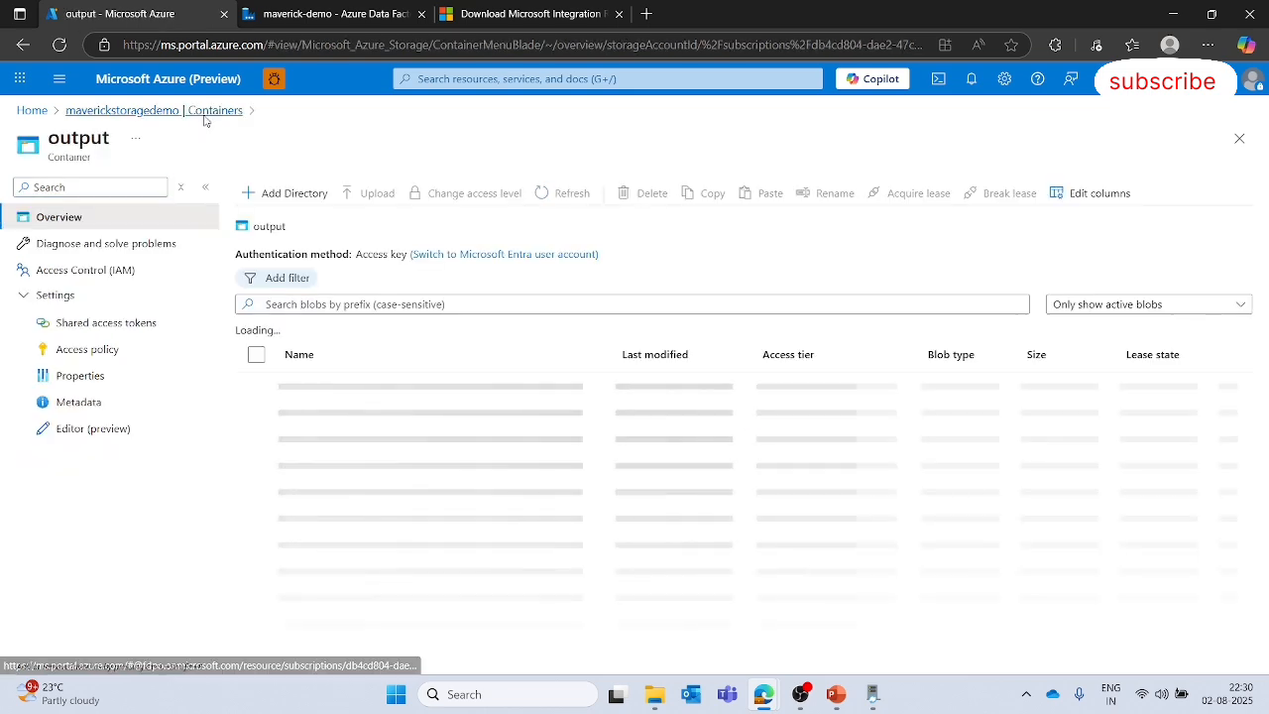
left_click(149, 109)
left_click(327, 416)
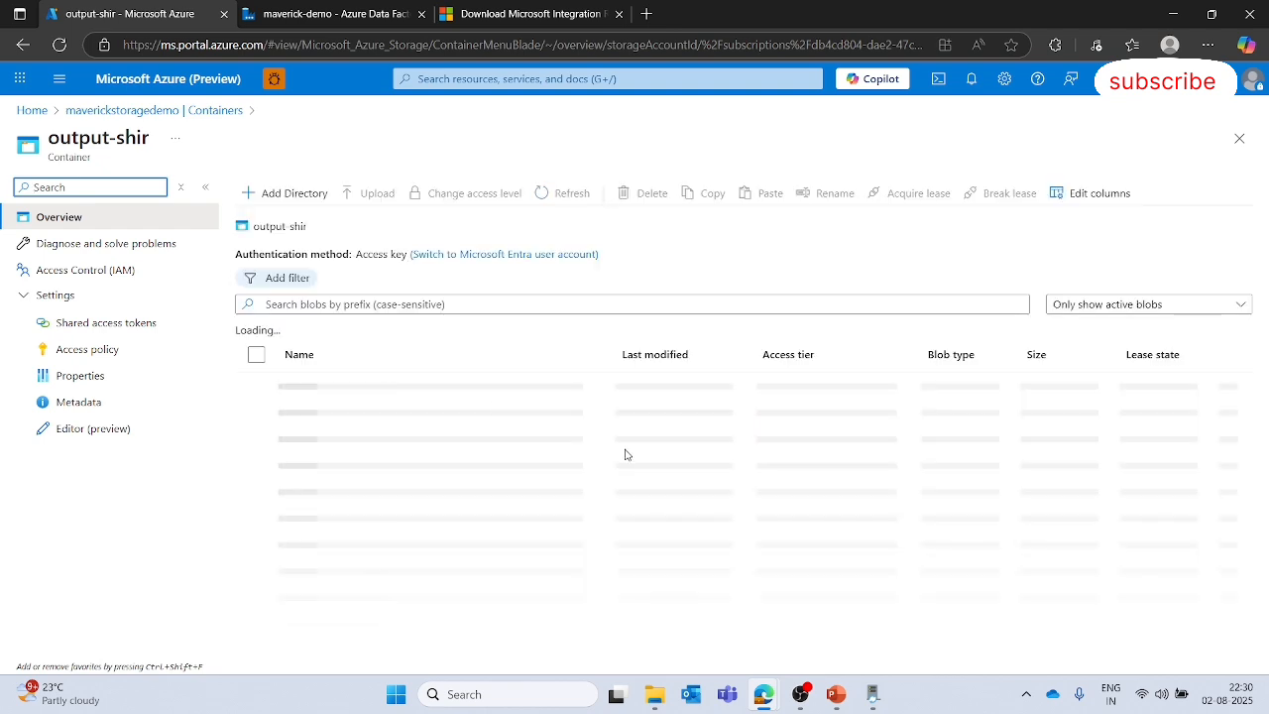
left_click(544, 188)
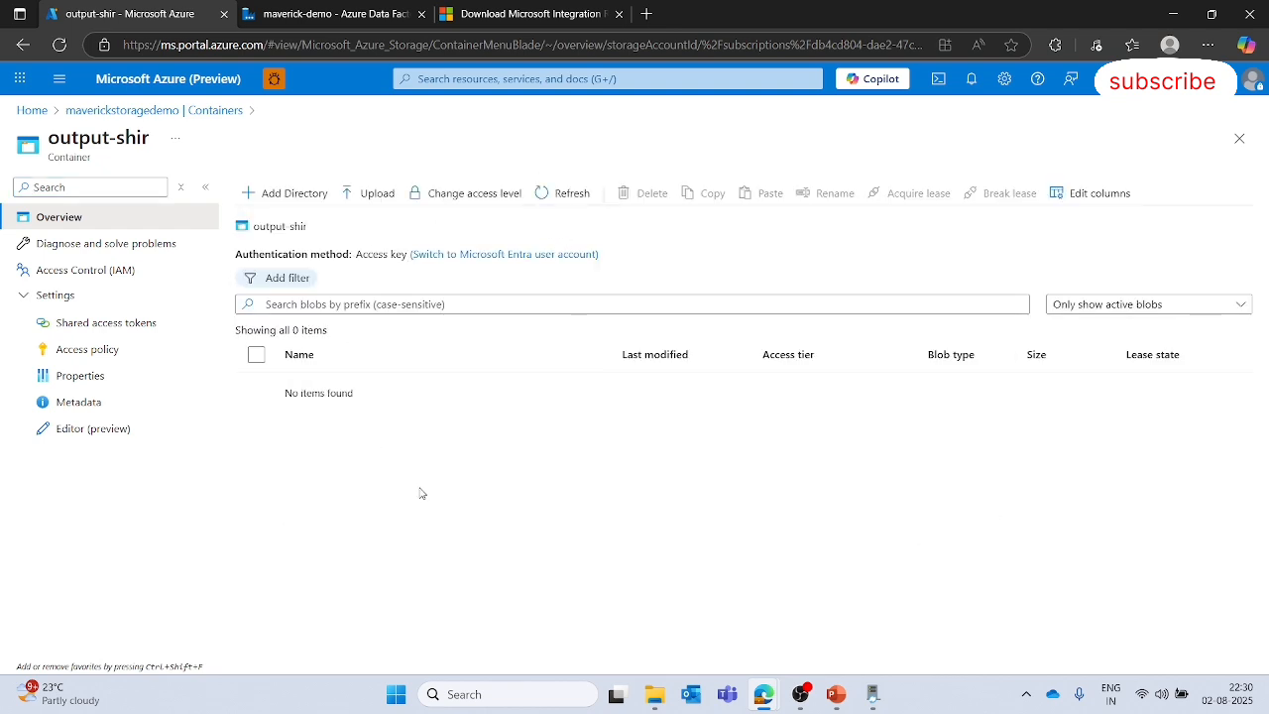
- Compare the queued debug run's status with the contents of the output-shir container
key("ctrl+Tab")
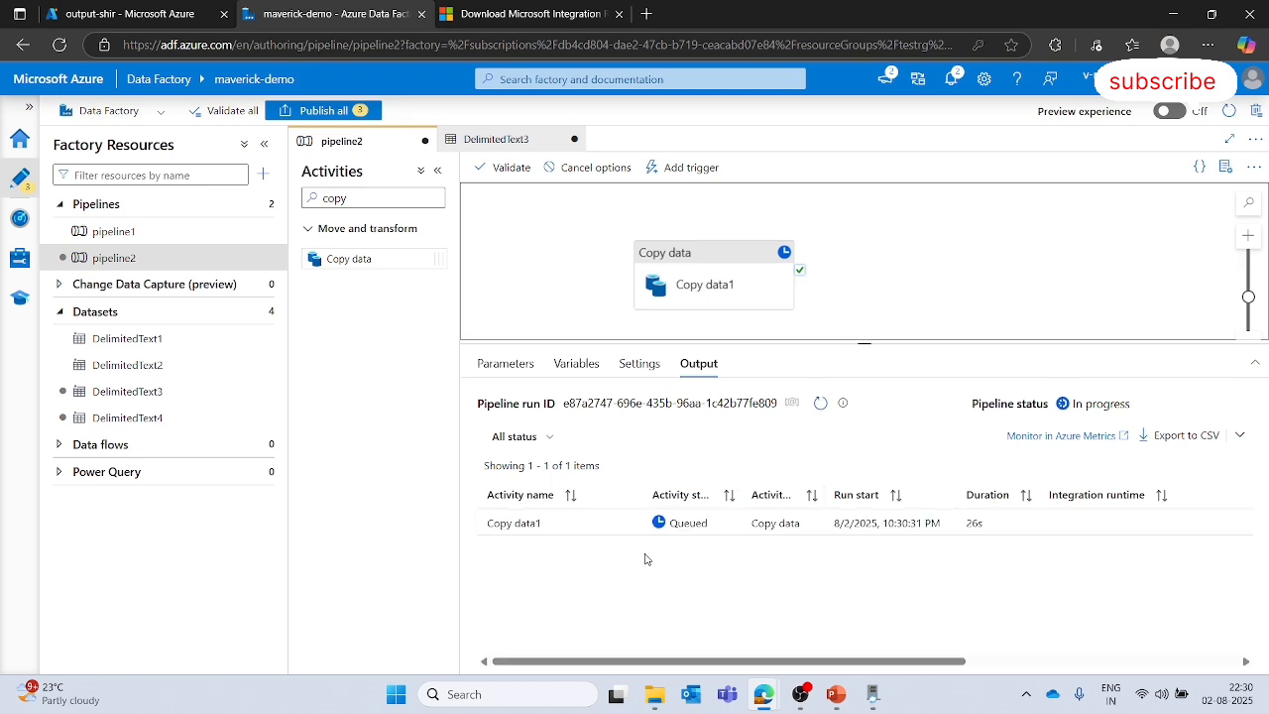
key("ctrl+shift+Tab")
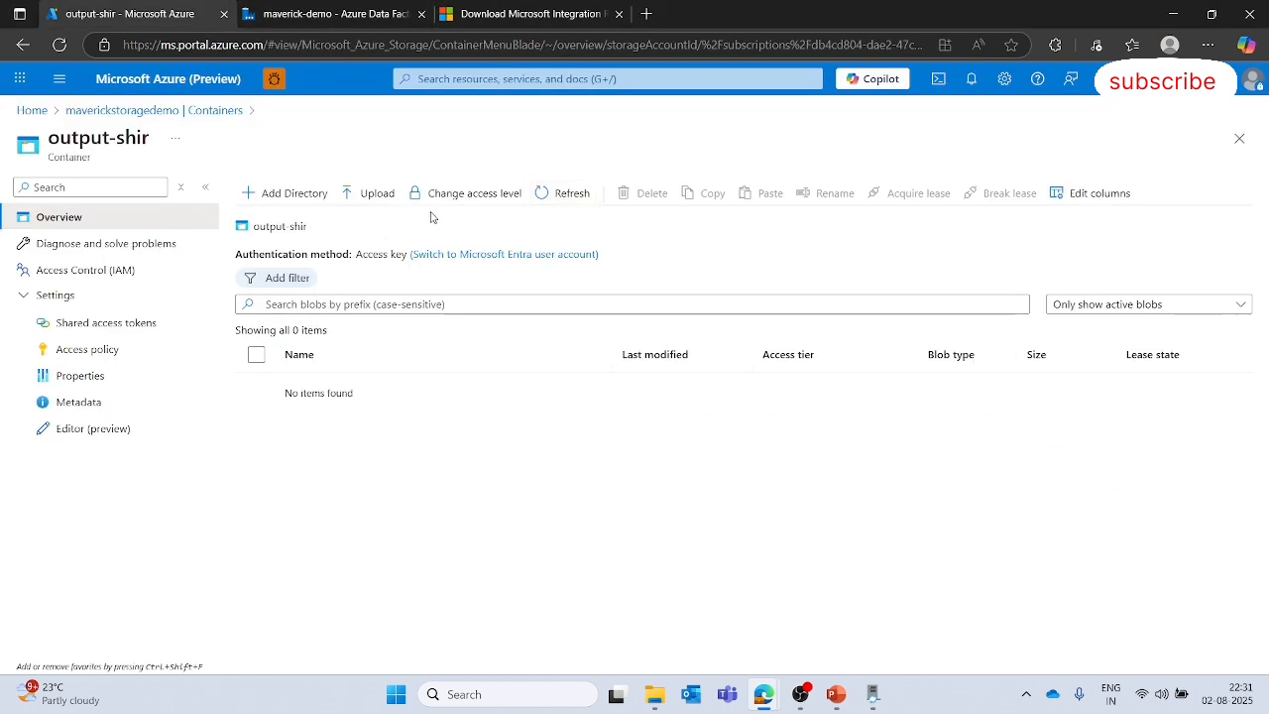
left_click(544, 205)
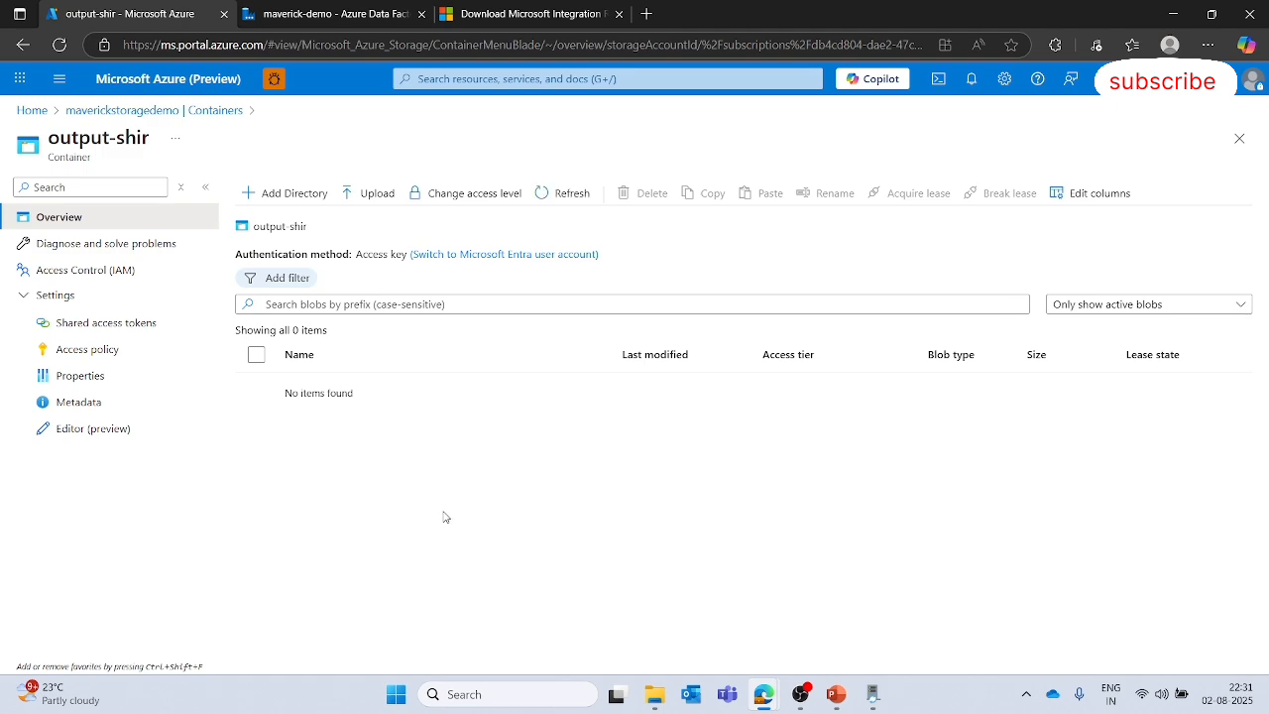
key("ctrl+Tab")
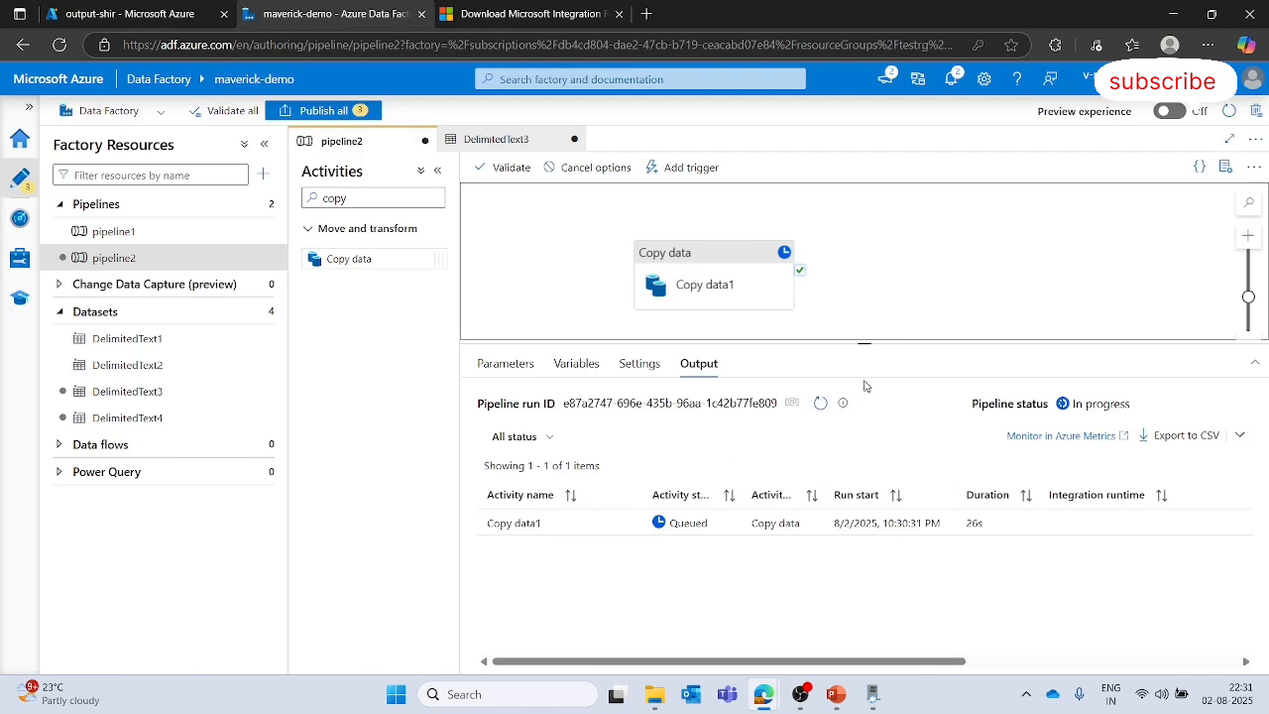
key("ctrl+shift+Tab")
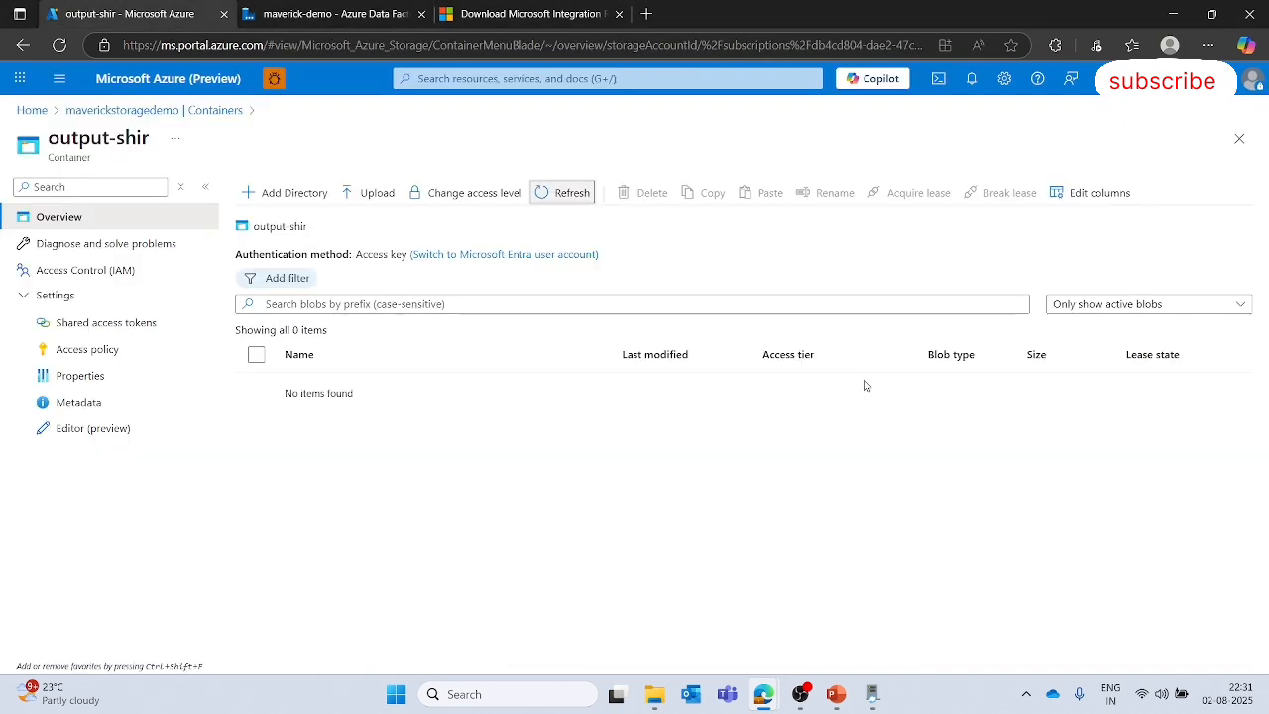
left_click(228, 111)
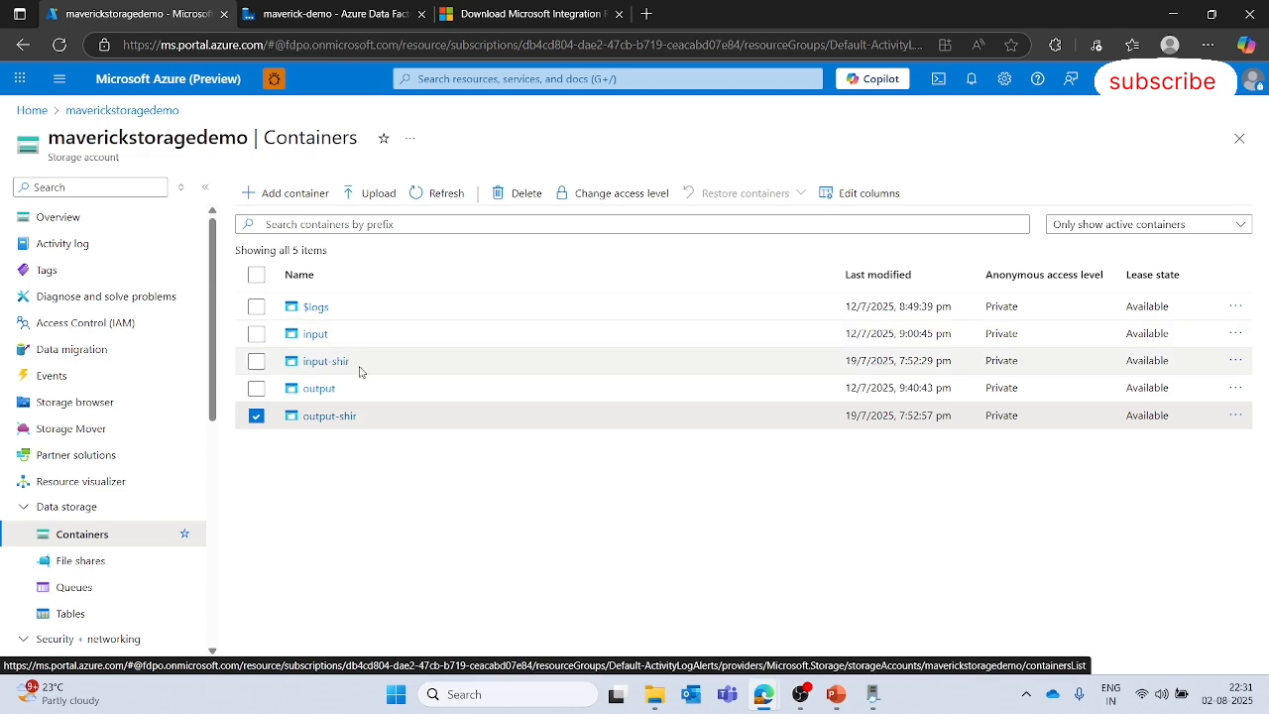
left_click(339, 417)
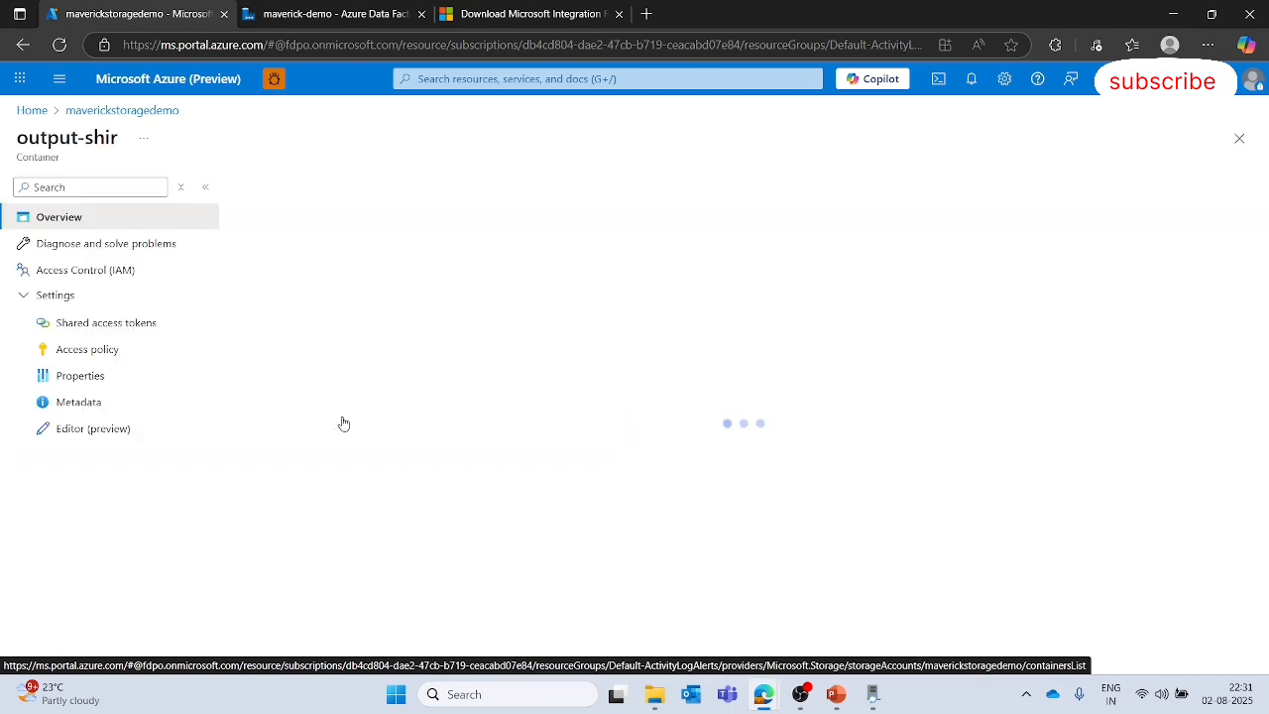
key("ctrl+Tab")
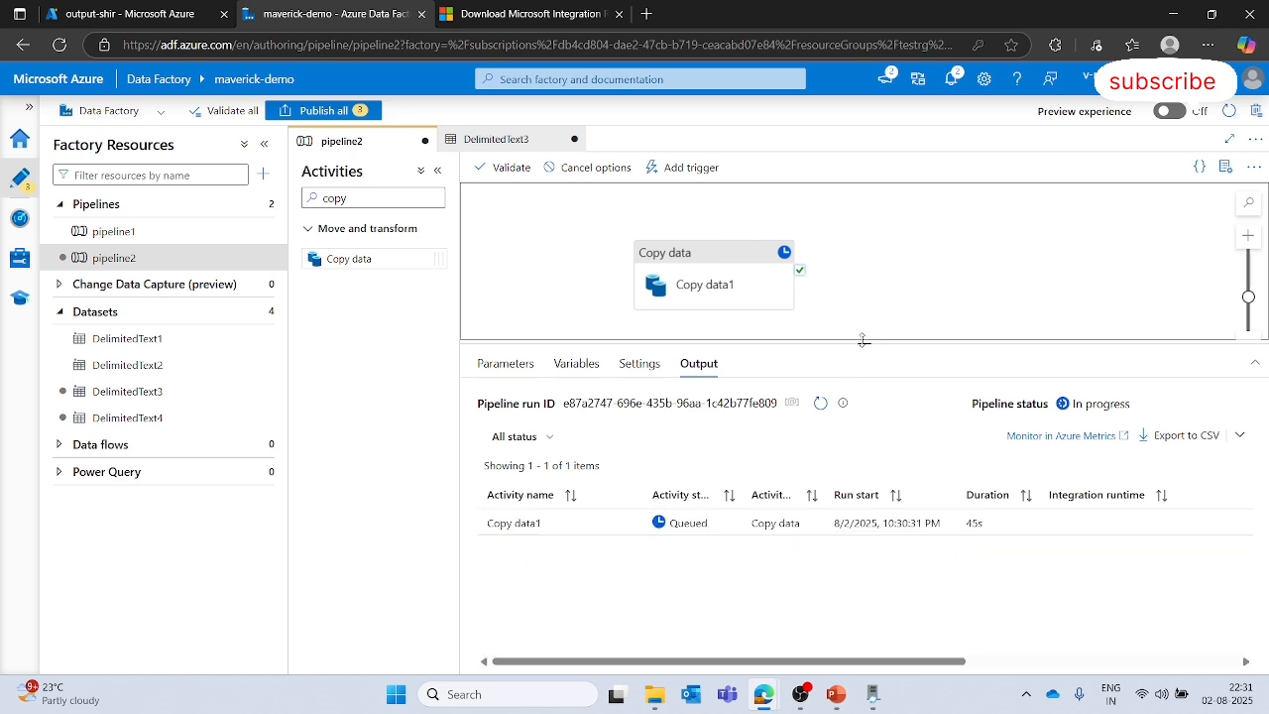
- Browse the Update, Help and Diagnostics pages of the Integration Runtime Configuration Manager
left_click_drag(862, 340, 864, 332)
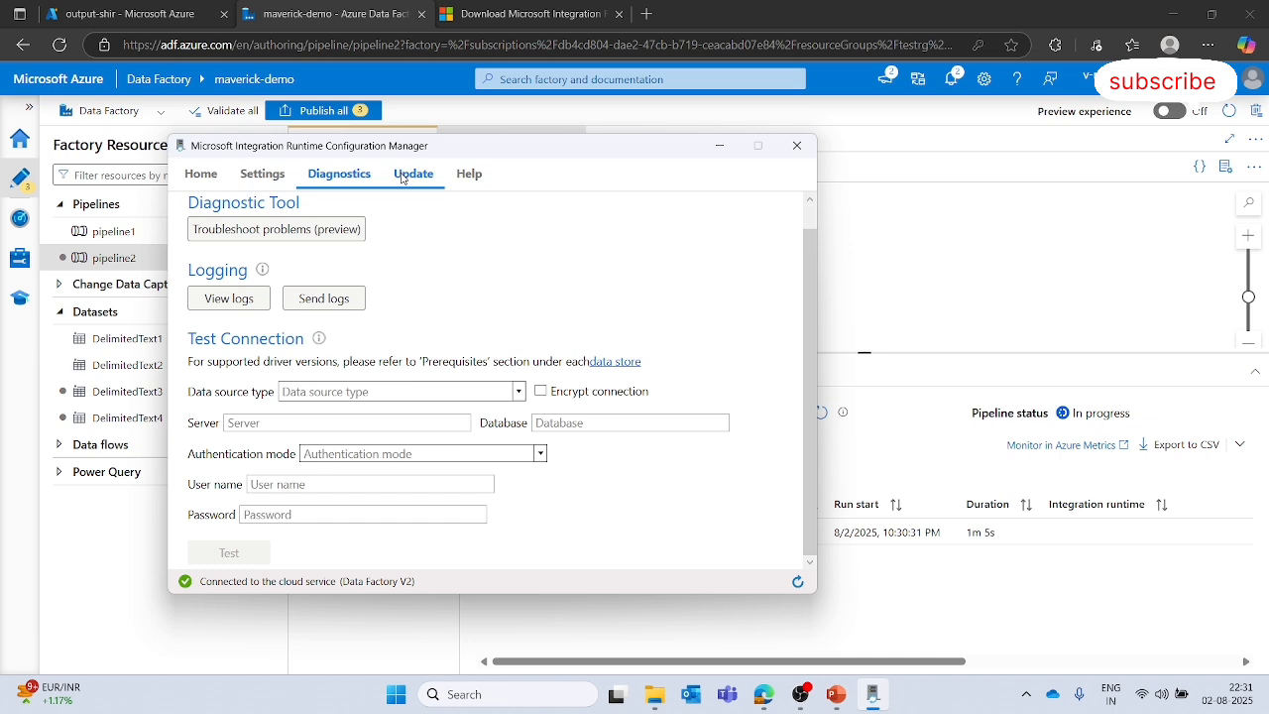
left_click(405, 175)
left_click(464, 179)
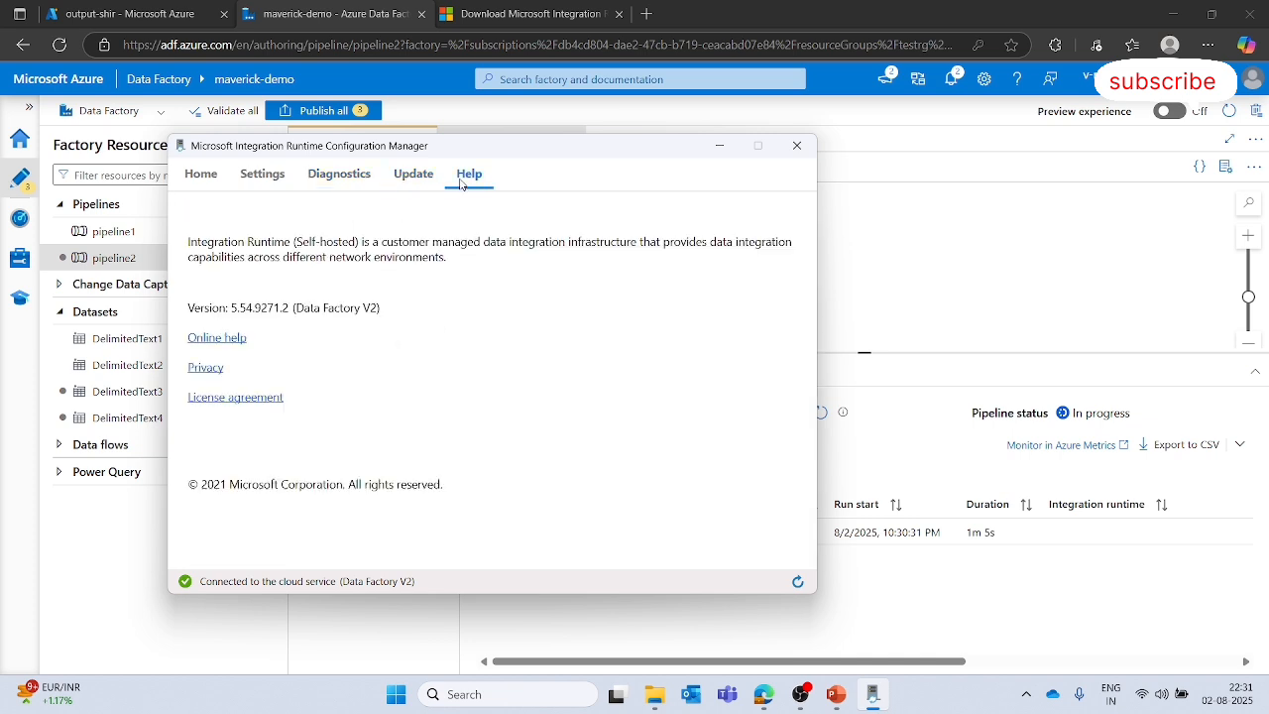
left_click(340, 176)
left_click(917, 233)
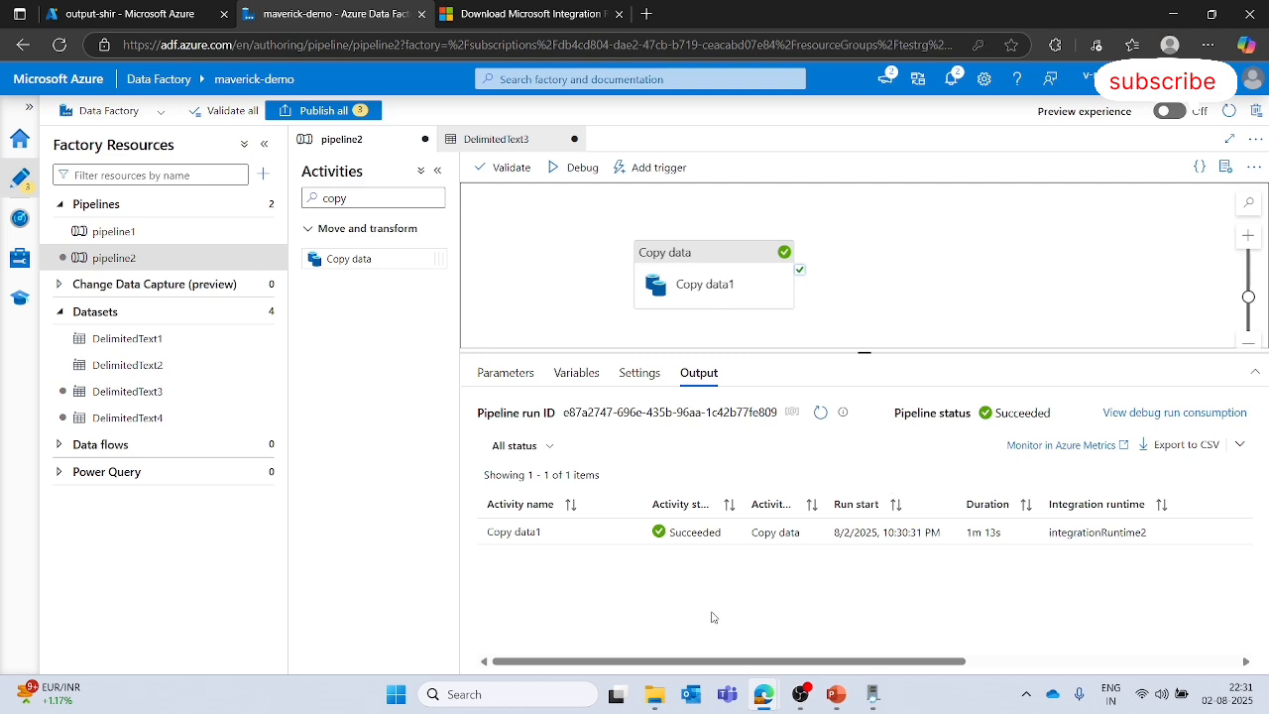
- Return to the output-shir container and refresh its blob list to check for the copied file
key("alt+Tab")
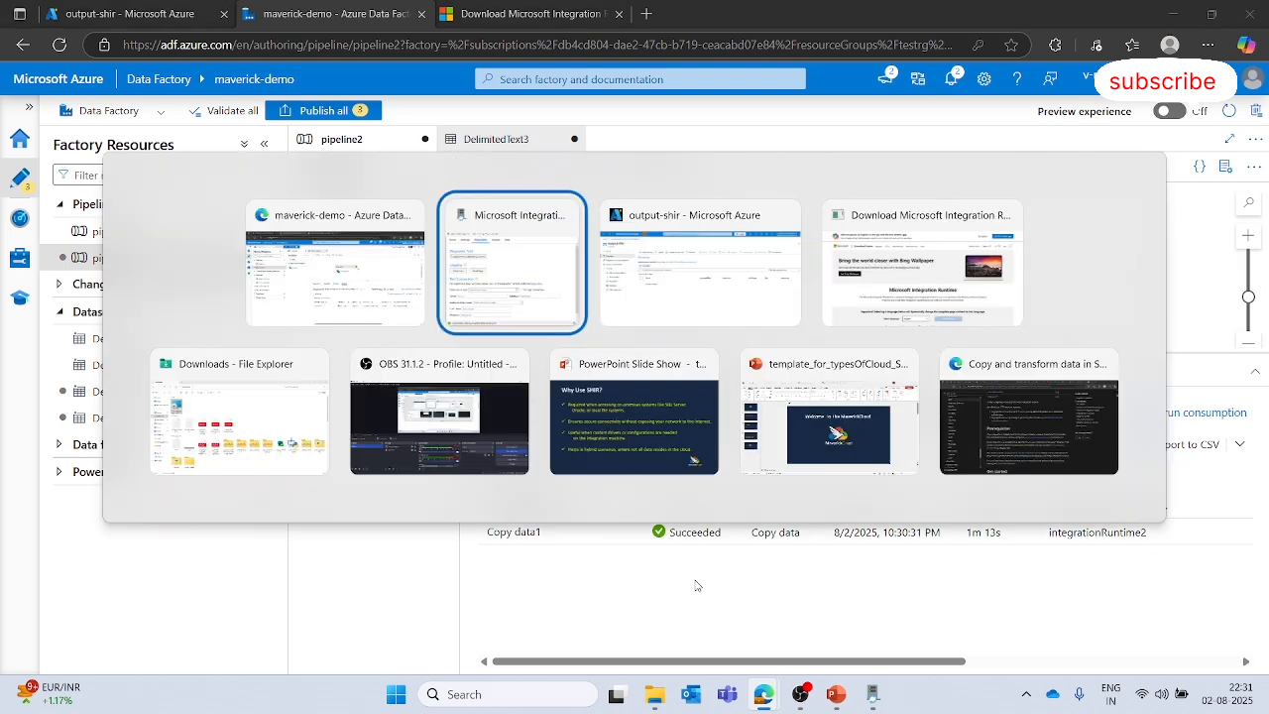
key("alt+Tab")
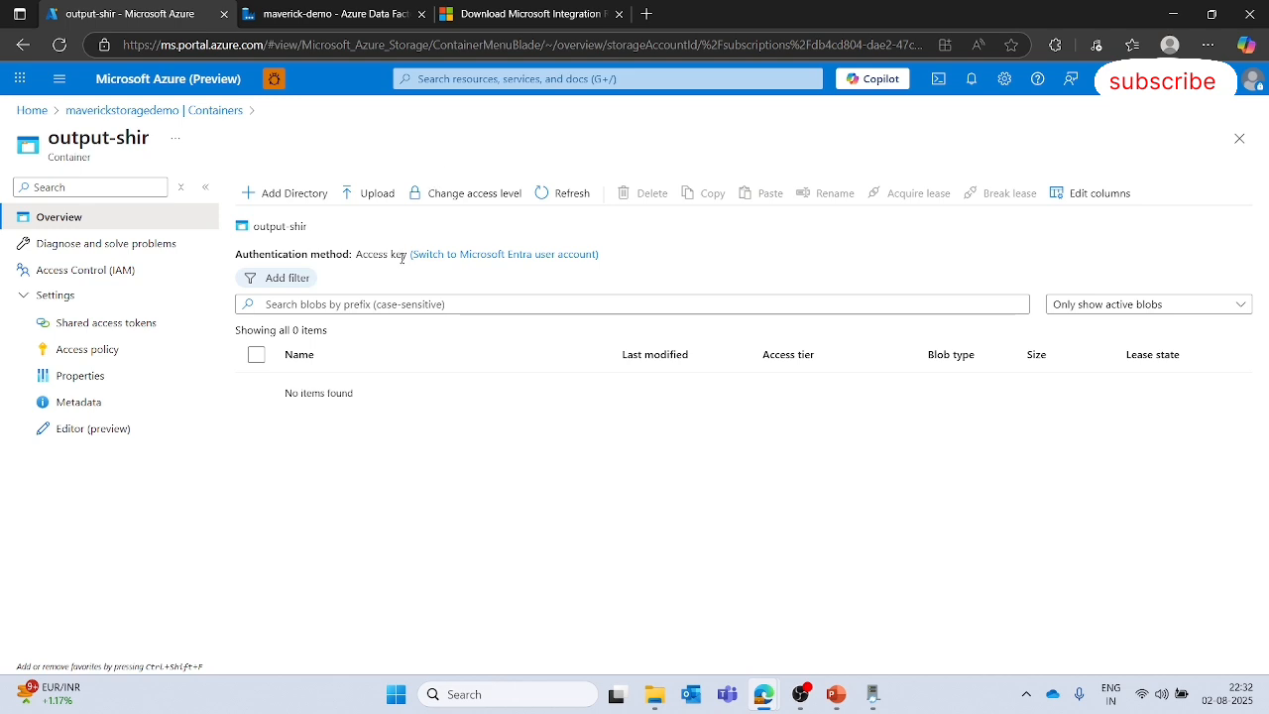
left_click(566, 195)
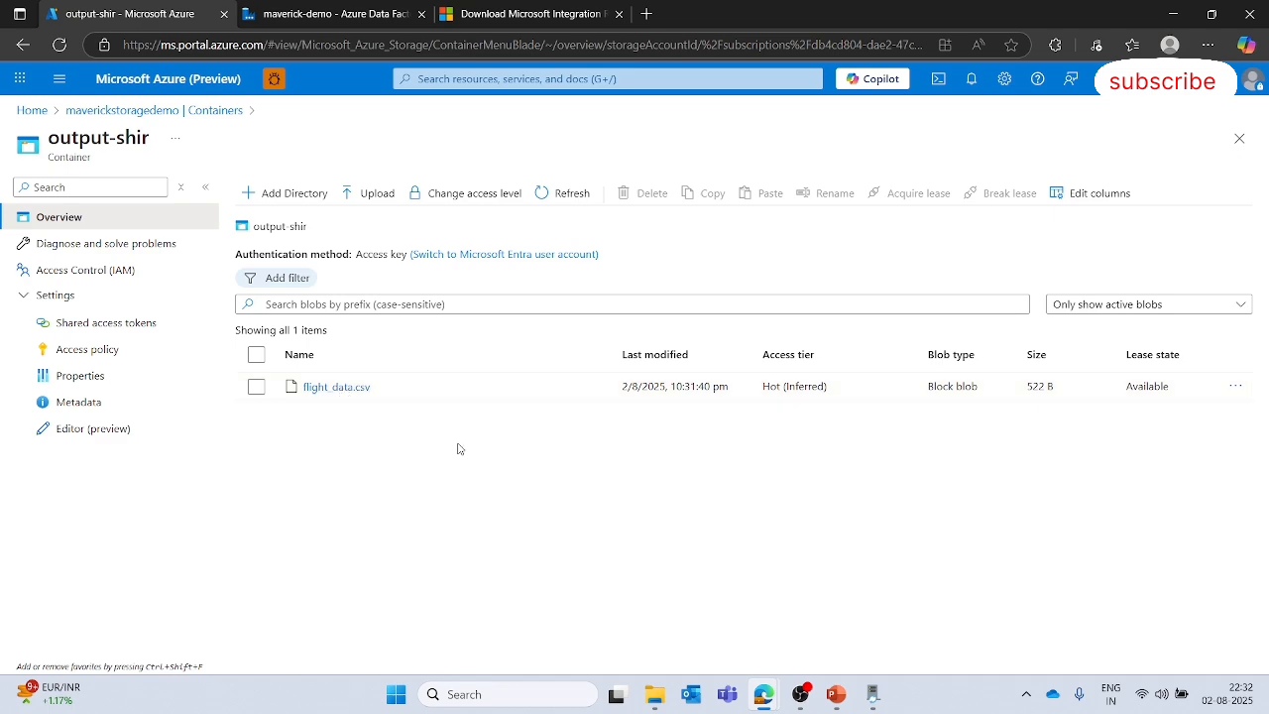
- Move the Copy data activity slightly higher on the pipeline canvas and select it
key("ctrl+Tab")
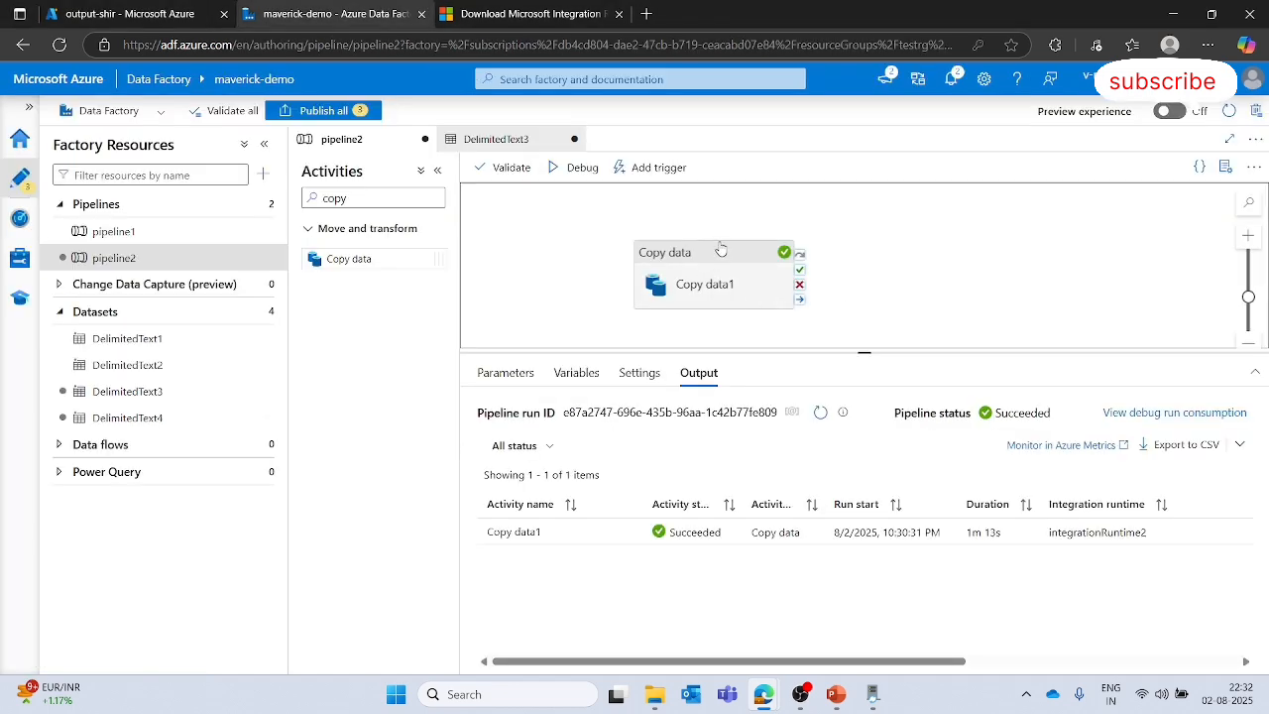
left_click_drag(722, 249, 742, 216)
left_click(719, 200)
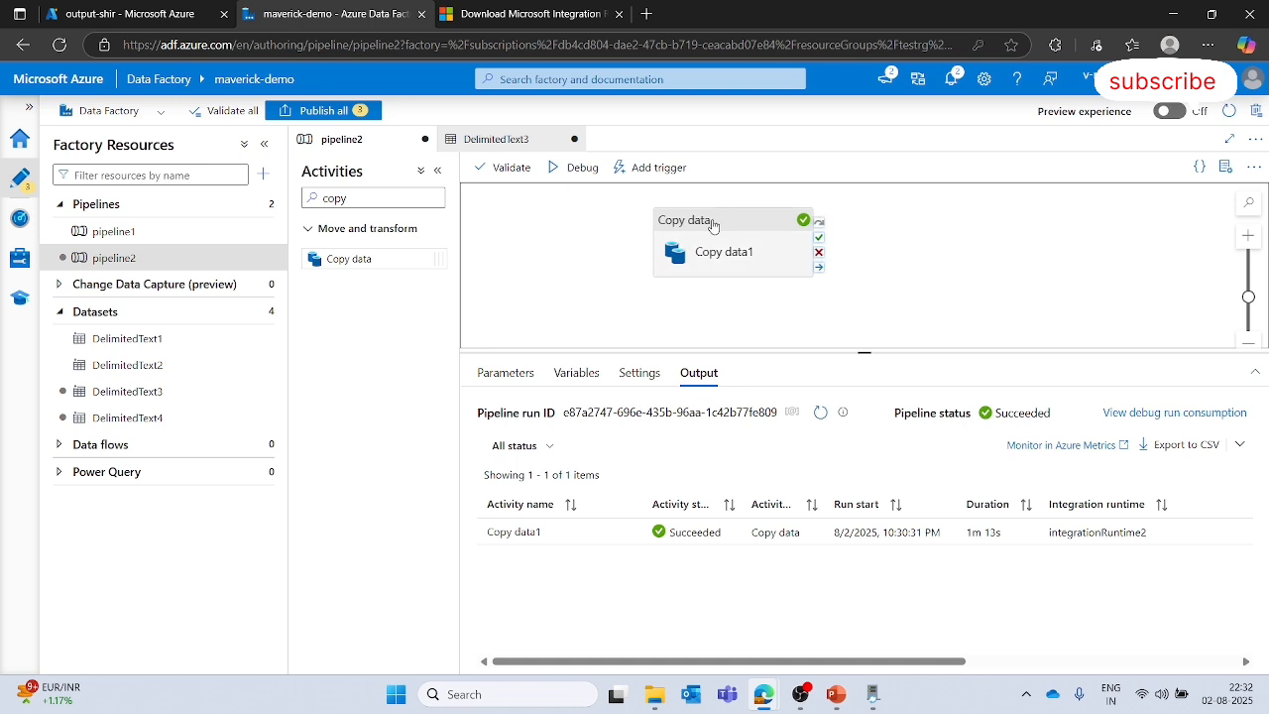
left_click(702, 222)
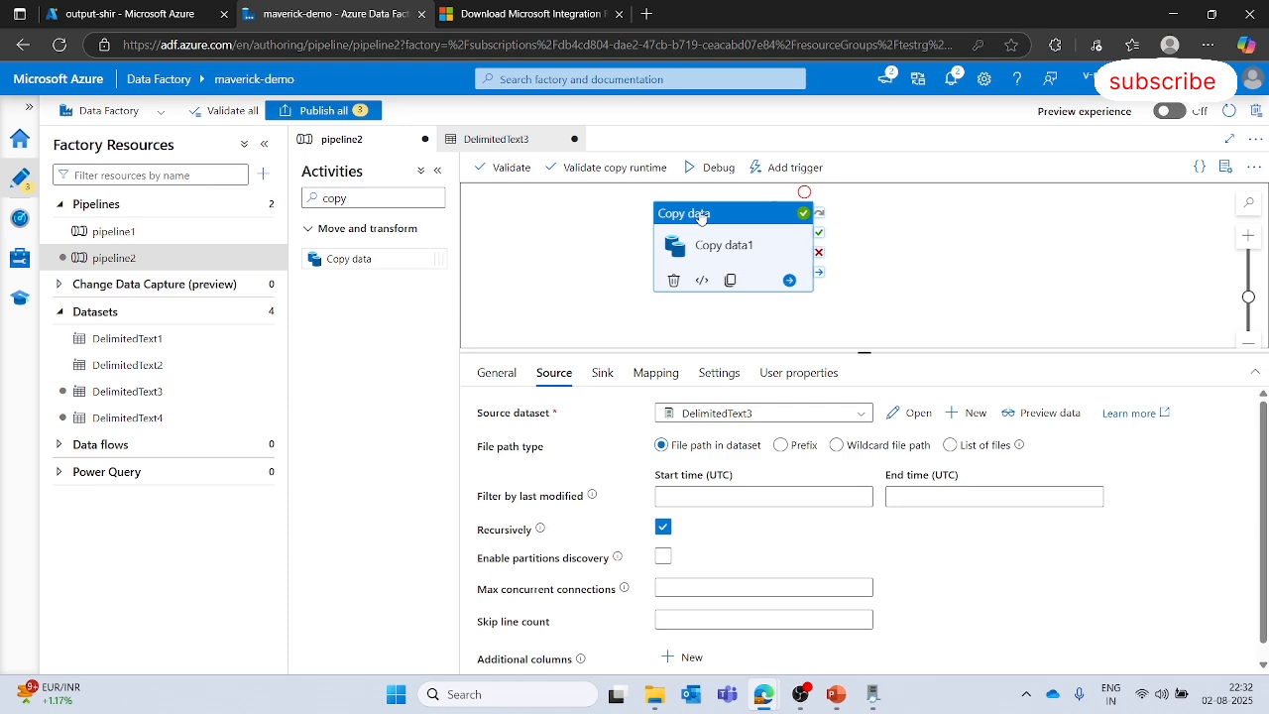
left_click(128, 14)
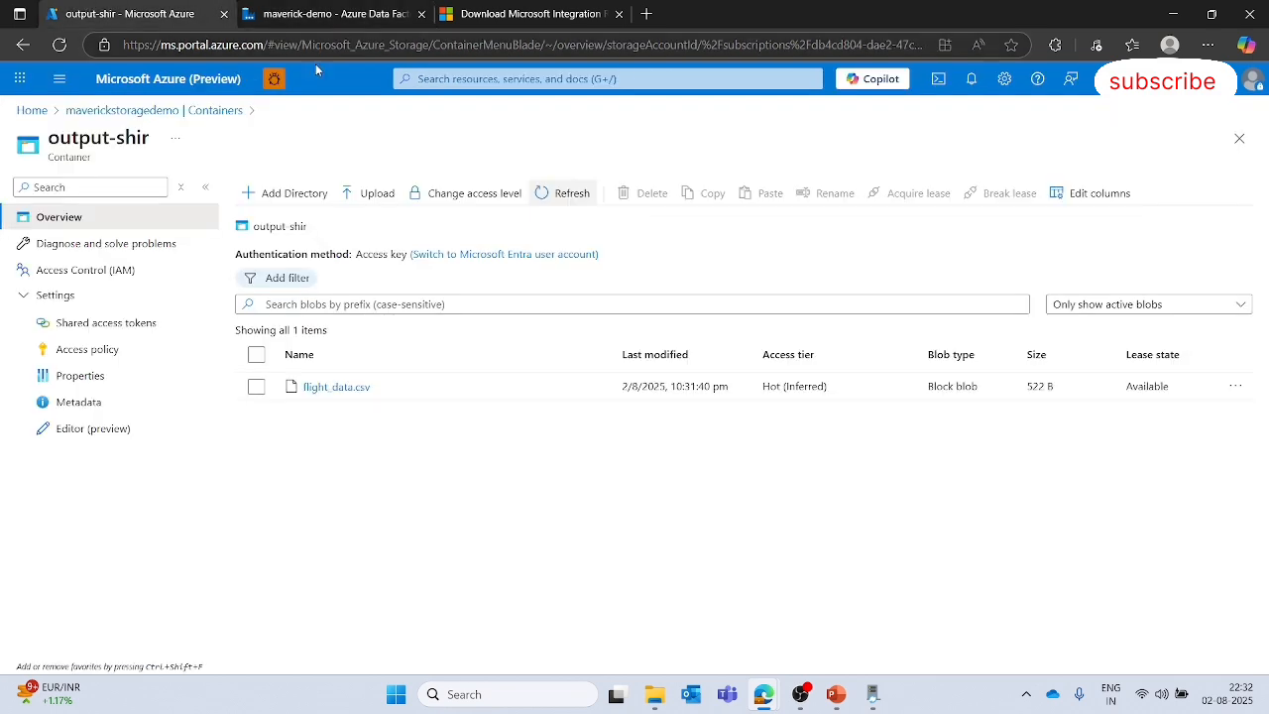
left_click(372, 14)
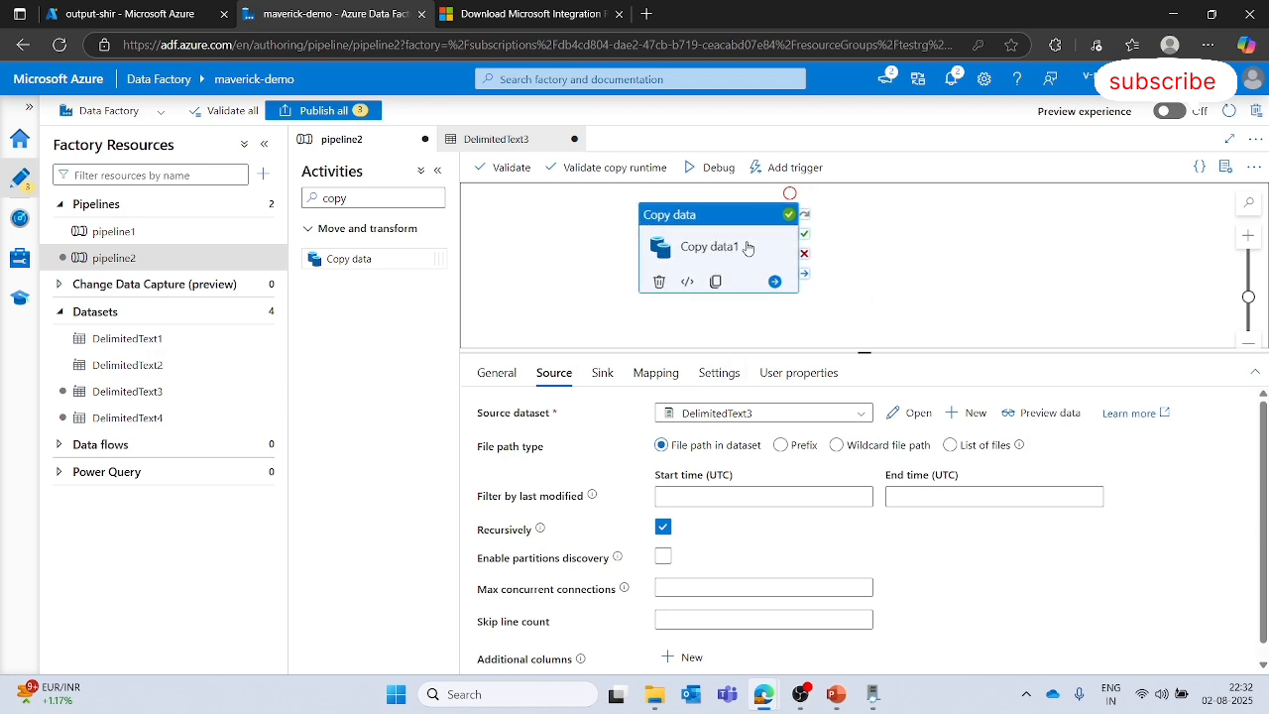
left_click(932, 266)
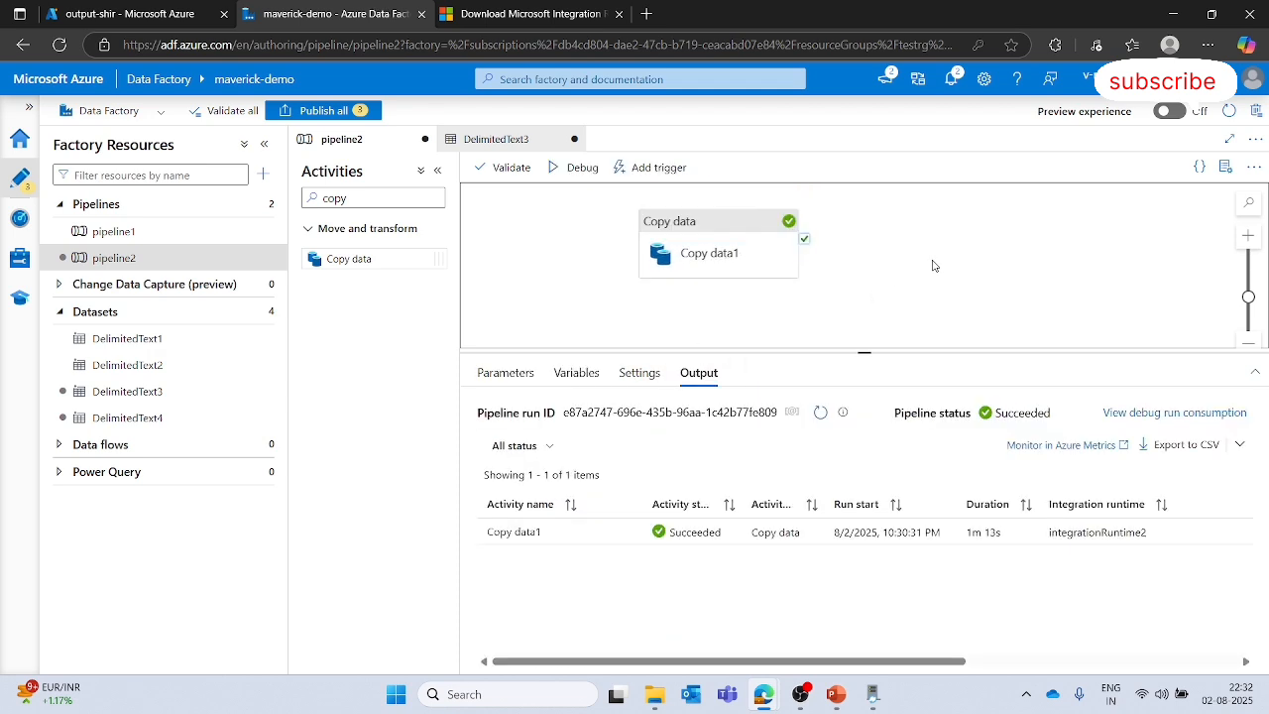
left_click(717, 222)
left_click(813, 233)
- Switch to the PowerPoint slide show presentation
mouse_move(836, 694)
left_click(926, 588)
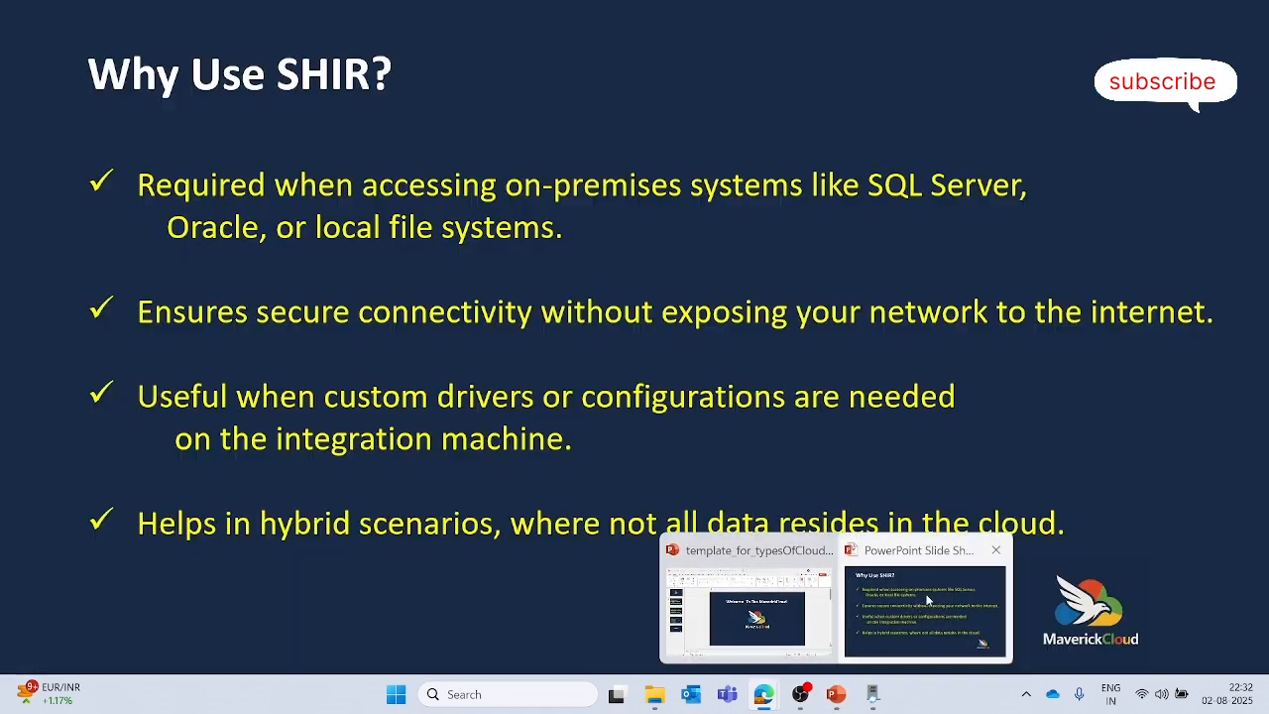